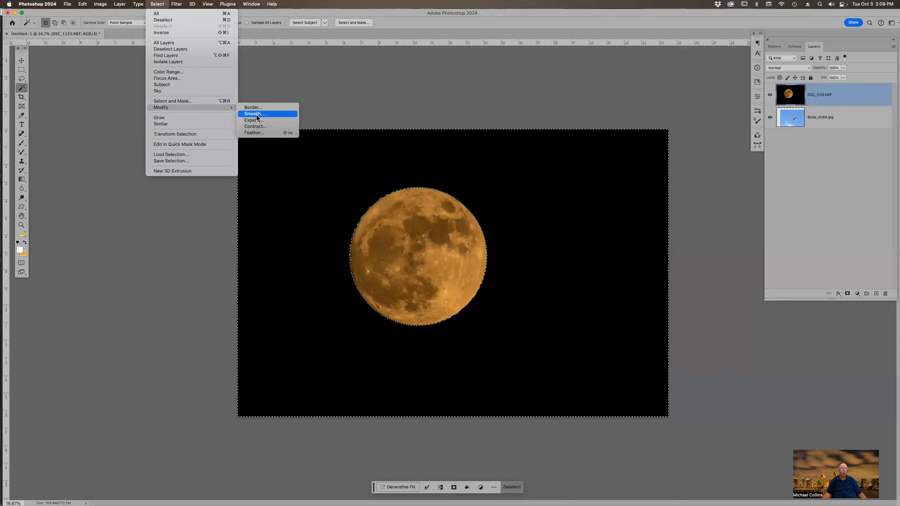
- Contract the selection of the black background by 2 pixels and invert it so the moon is selected
{"action": "left_click", "coordinate": [264, 127]}
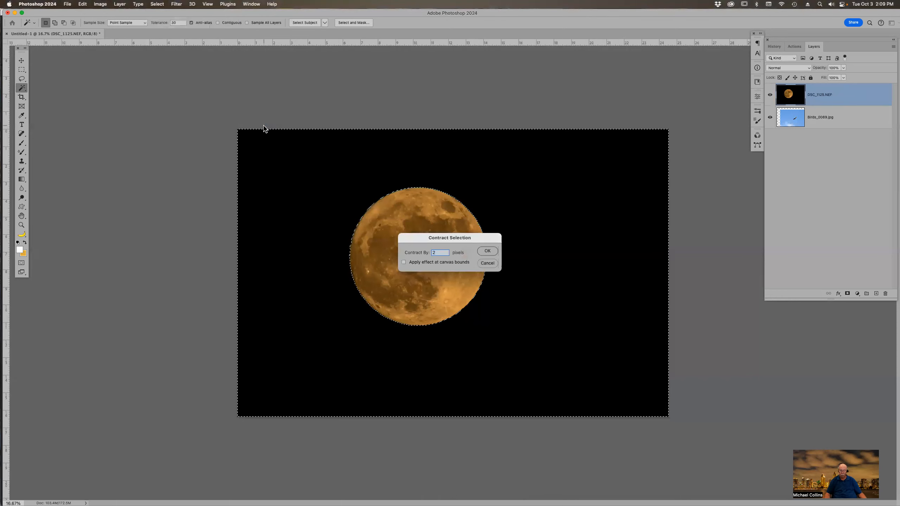
{"action": "key", "text": "Return"}
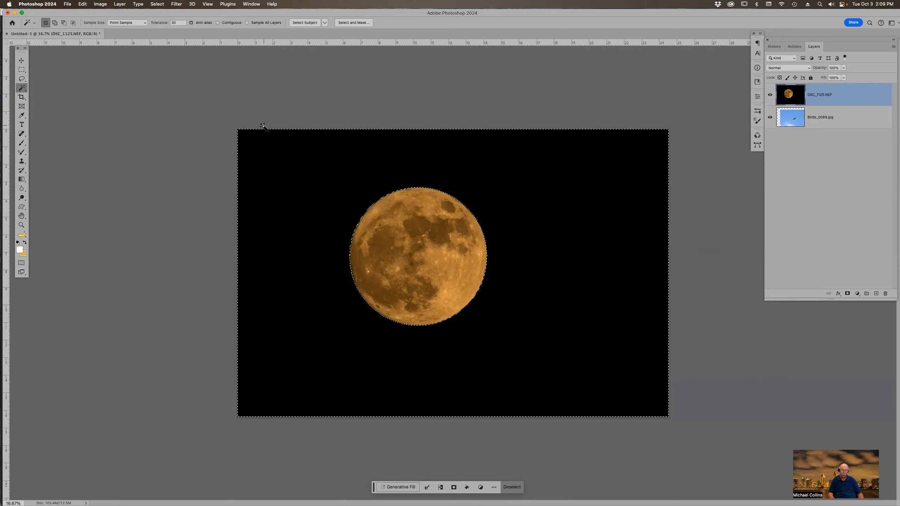
{"action": "key", "text": "shift"}
{"action": "key", "text": "super+shift+i"}
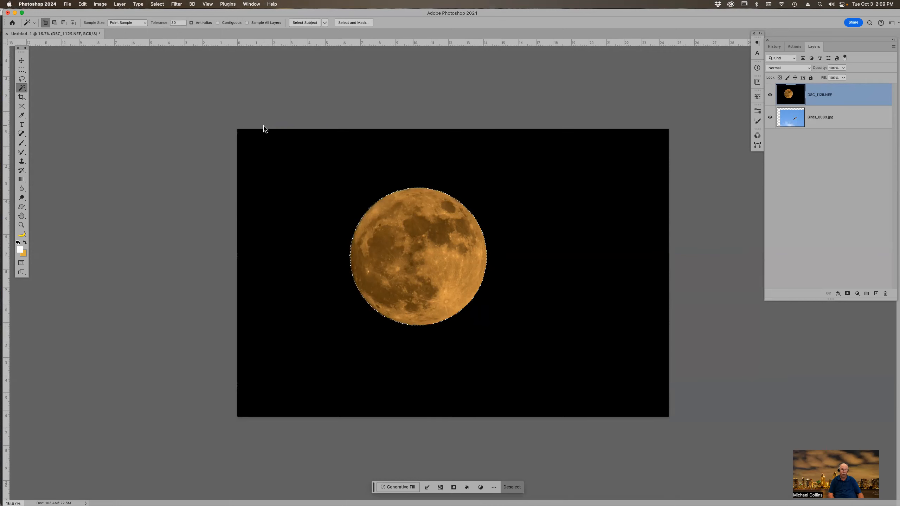
- Contract the moon selection by 2 pixels
{"action": "left_click", "coordinate": [164, 5]}
{"action": "mouse_move", "coordinate": [171, 107]}
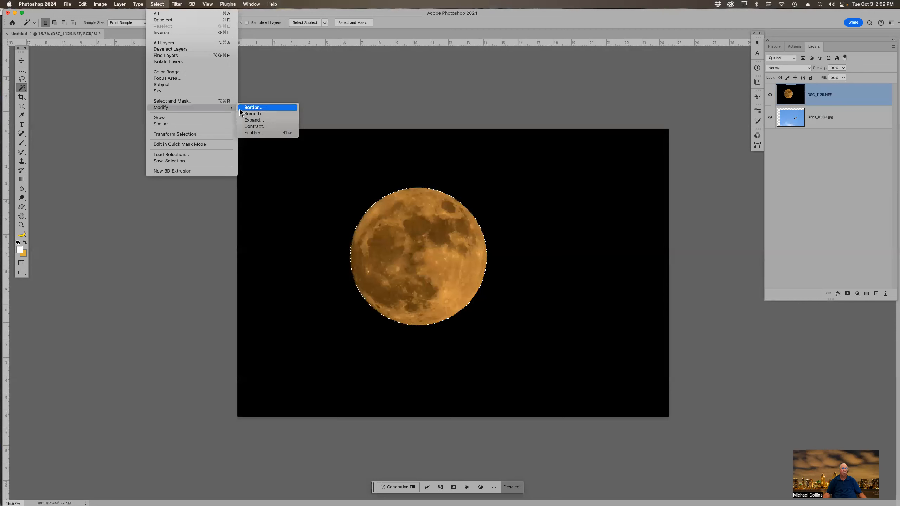
{"action": "left_click", "coordinate": [255, 126]}
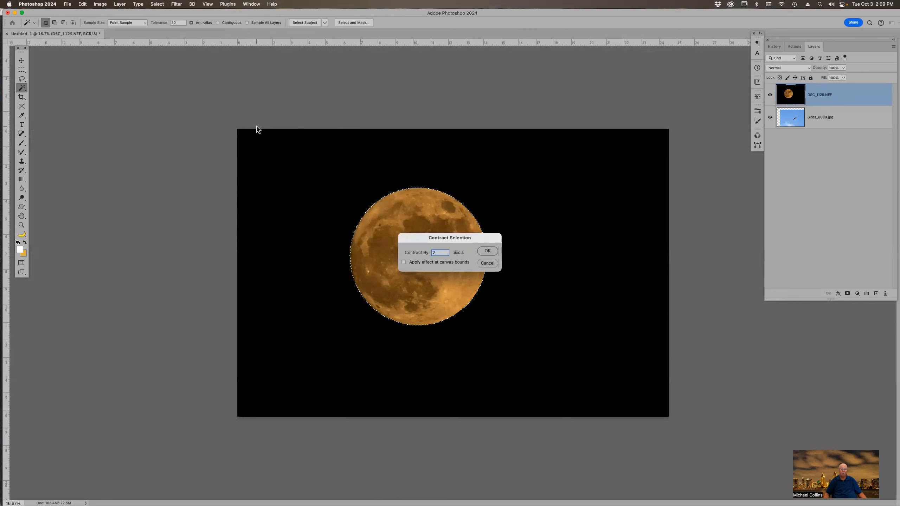
{"action": "key", "text": "Return"}
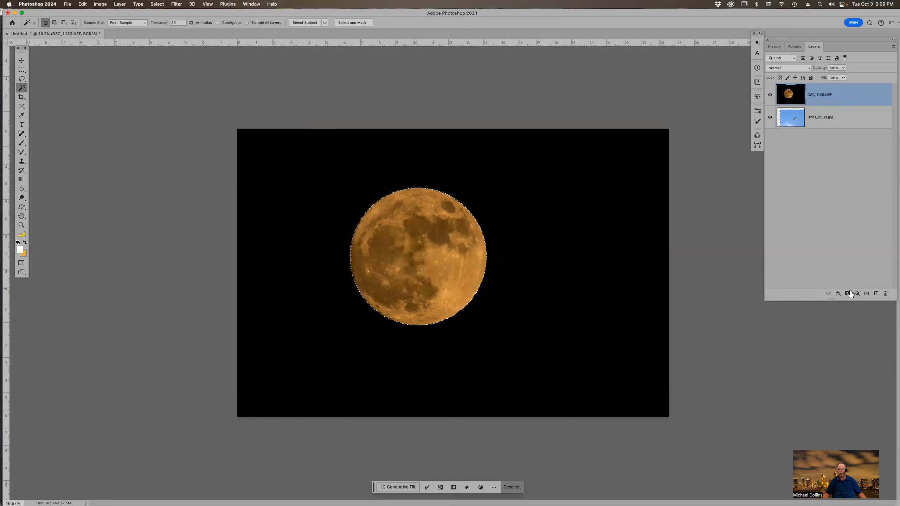
- Try a layer mask made from the moon selection with a slight feather, and undo the mask
{"action": "left_click", "coordinate": [847, 294]}
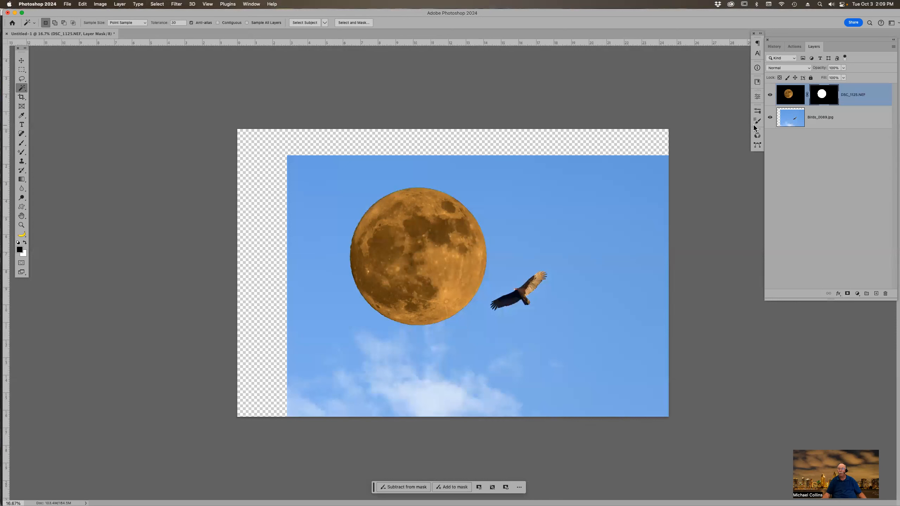
{"action": "left_click", "coordinate": [758, 100]}
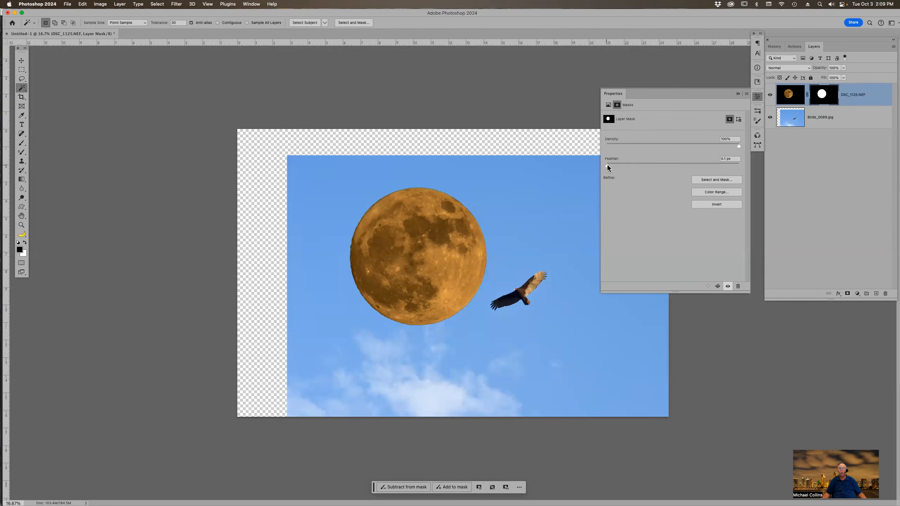
{"action": "left_click_drag", "start_coordinate": [611, 165], "coordinate": [613, 164]}
{"action": "left_click", "coordinate": [737, 93]}
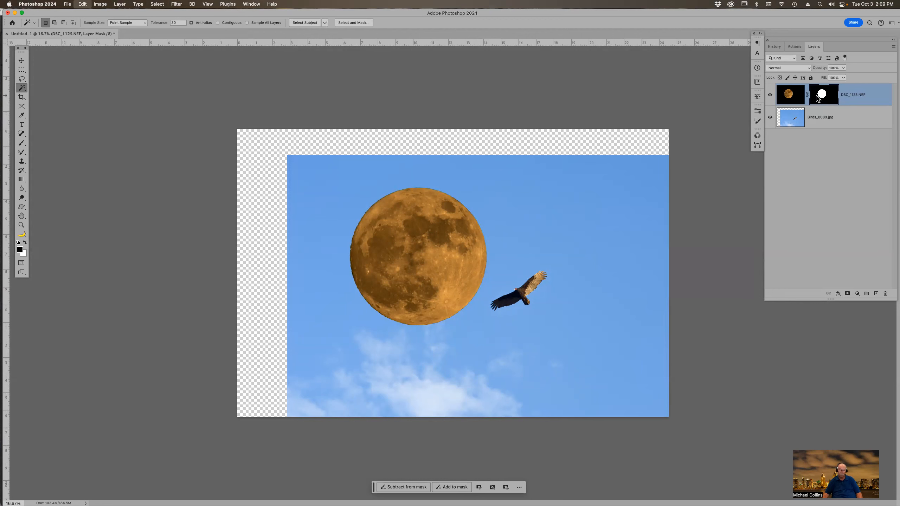
{"action": "key", "text": "super+z"}
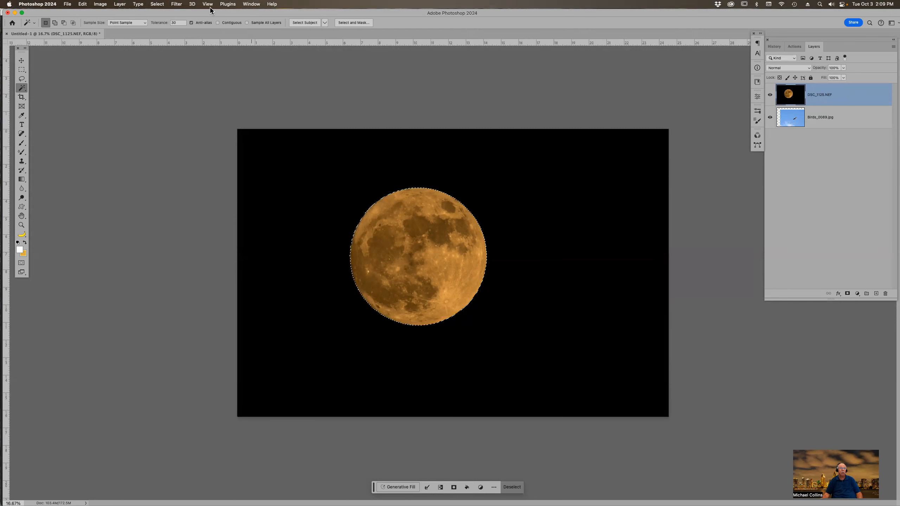
- Contract the moon selection by 4 pixels and add it as a layer mask on the moon layer
{"action": "left_click", "coordinate": [157, 3]}
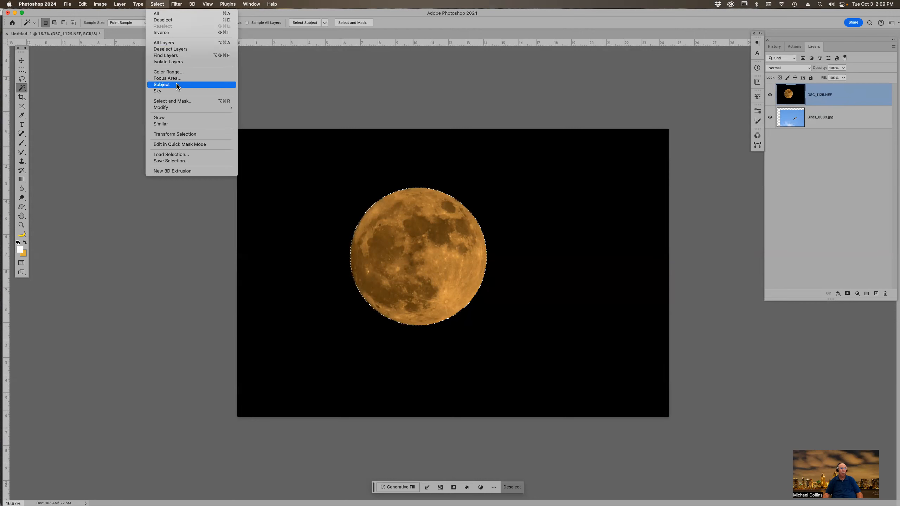
{"action": "mouse_move", "coordinate": [185, 107]}
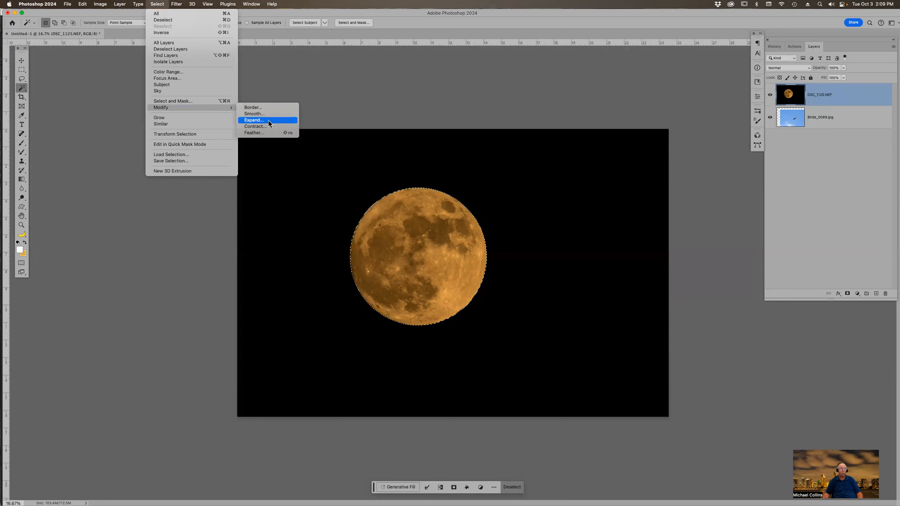
{"action": "left_click", "coordinate": [255, 126]}
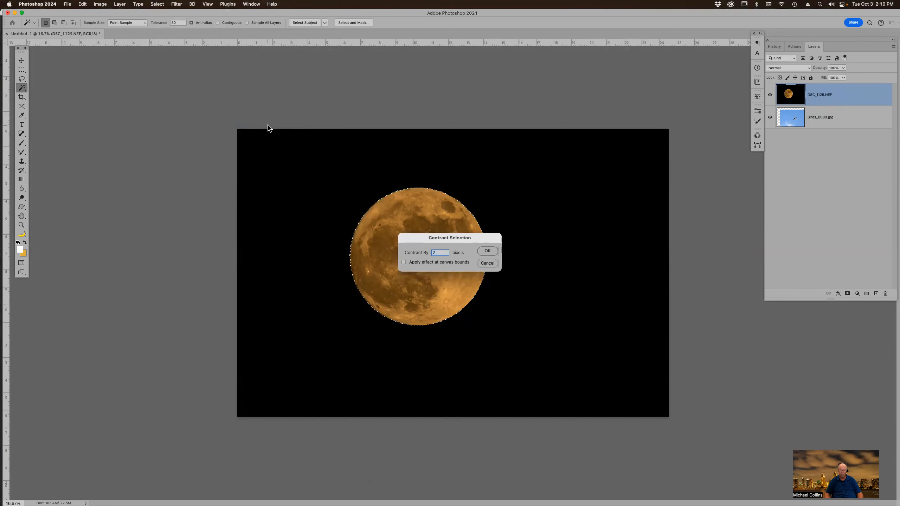
{"action": "type", "text": "4"}
{"action": "key", "text": "Return"}
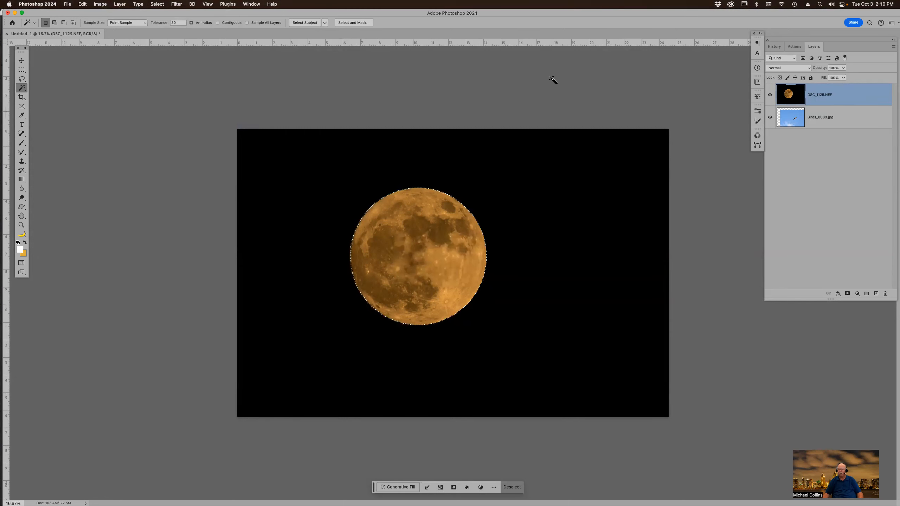
{"action": "left_click", "coordinate": [848, 294]}
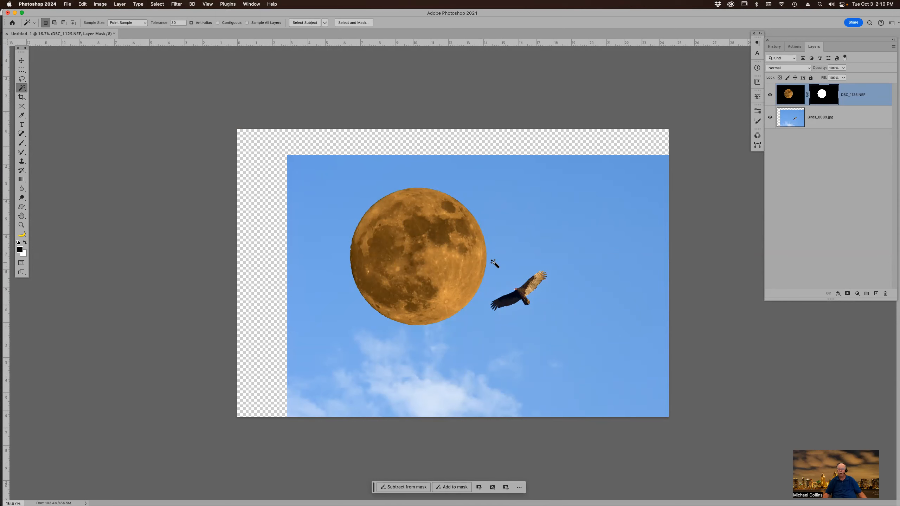
- Check the moon's masked edge up close, and fill the moon layer's mask with black
{"action": "key", "text": "z"}
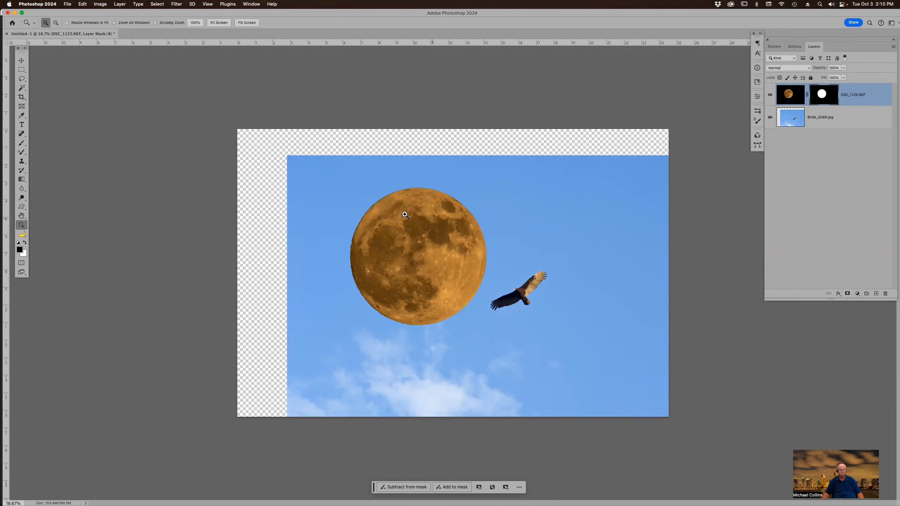
{"action": "left_click_drag", "start_coordinate": [446, 242], "coordinate": [432, 235]}
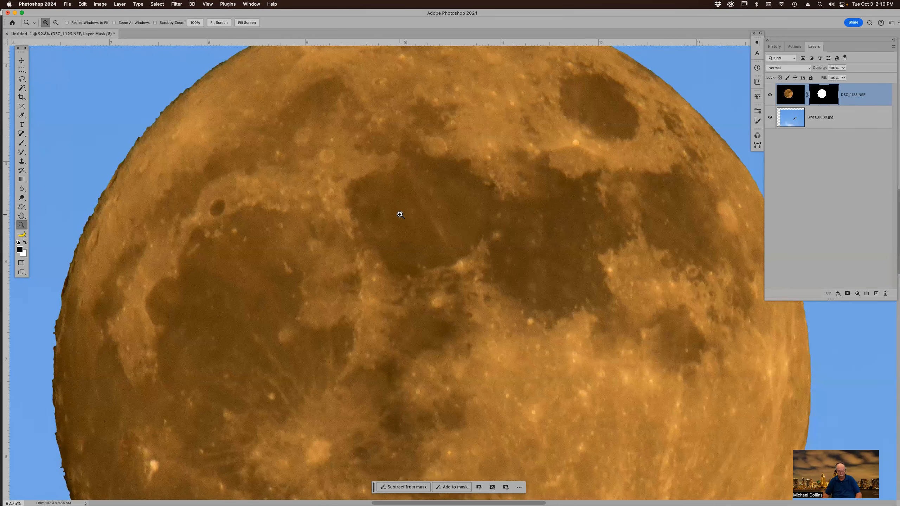
{"action": "key", "text": "super+0"}
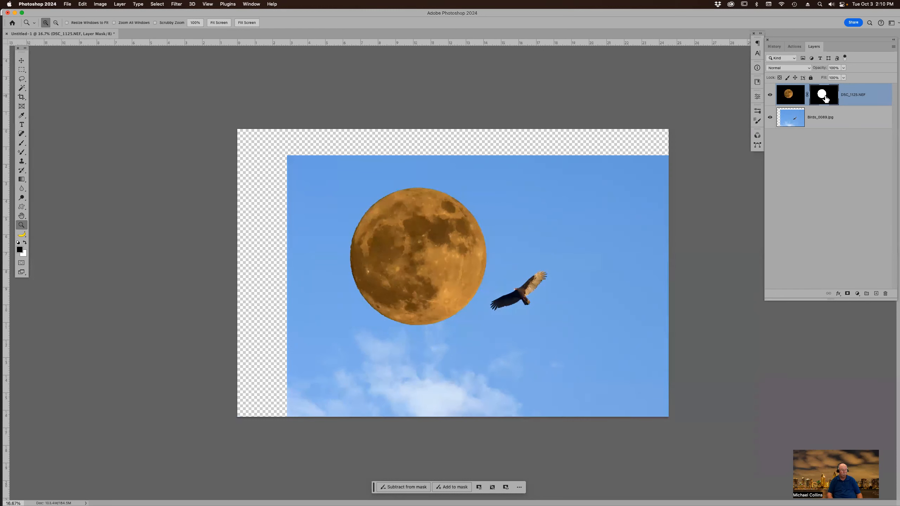
{"action": "key", "text": "alt"}
{"action": "key", "text": "alt+BackSpace"}
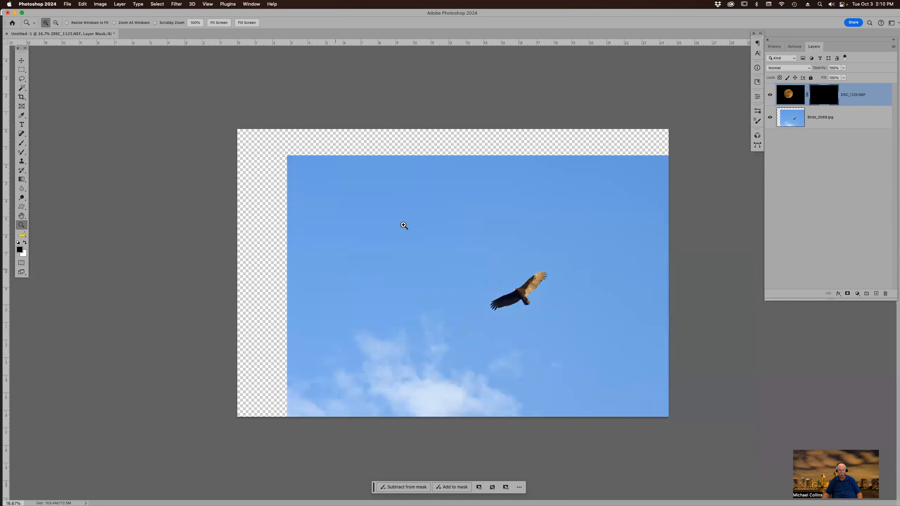
- Paint white on the mask with a soft 600 px brush to reveal the moon
{"action": "key", "text": "b"}
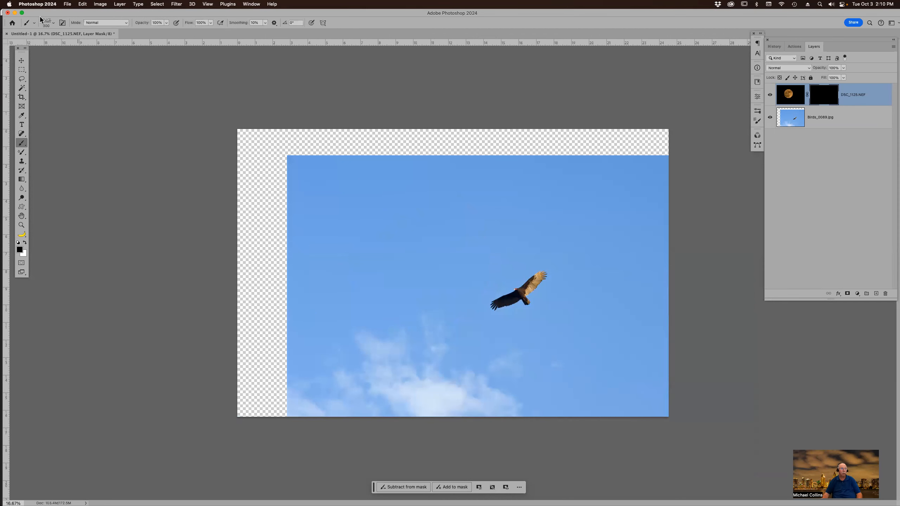
{"action": "left_click", "coordinate": [29, 26]}
{"action": "left_click", "coordinate": [57, 40]}
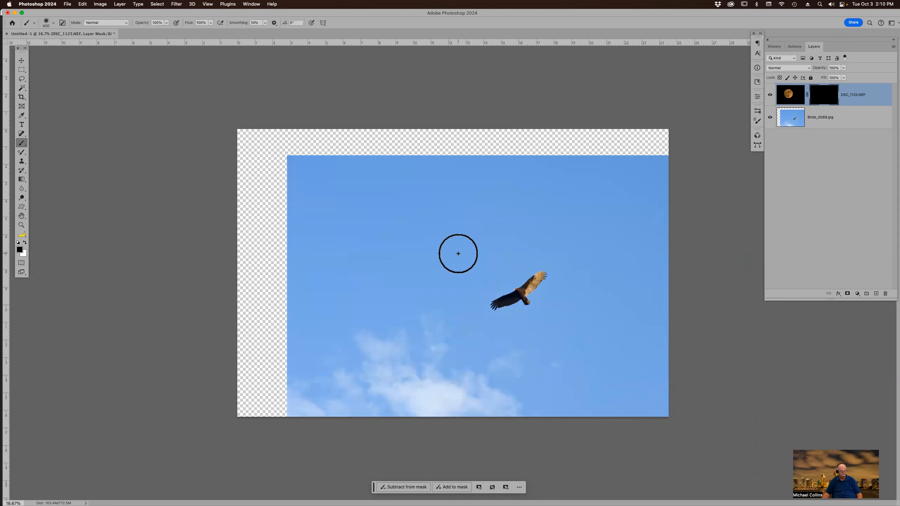
{"action": "mouse_move", "coordinate": [458, 253]}
{"action": "left_mouse_down"}
{"action": "mouse_move", "coordinate": [461, 277]}
{"action": "mouse_move", "coordinate": [448, 256]}
{"action": "mouse_move", "coordinate": [426, 261]}
{"action": "mouse_move", "coordinate": [422, 276]}
{"action": "mouse_move", "coordinate": [408, 264]}
{"action": "mouse_move", "coordinate": [393, 272]}
{"action": "mouse_move", "coordinate": [413, 213]}
{"action": "mouse_move", "coordinate": [463, 244]}
{"action": "mouse_move", "coordinate": [415, 206]}
{"action": "mouse_move", "coordinate": [390, 302]}
{"action": "mouse_move", "coordinate": [482, 269]}
{"action": "mouse_move", "coordinate": [502, 248]}
{"action": "left_mouse_up"}
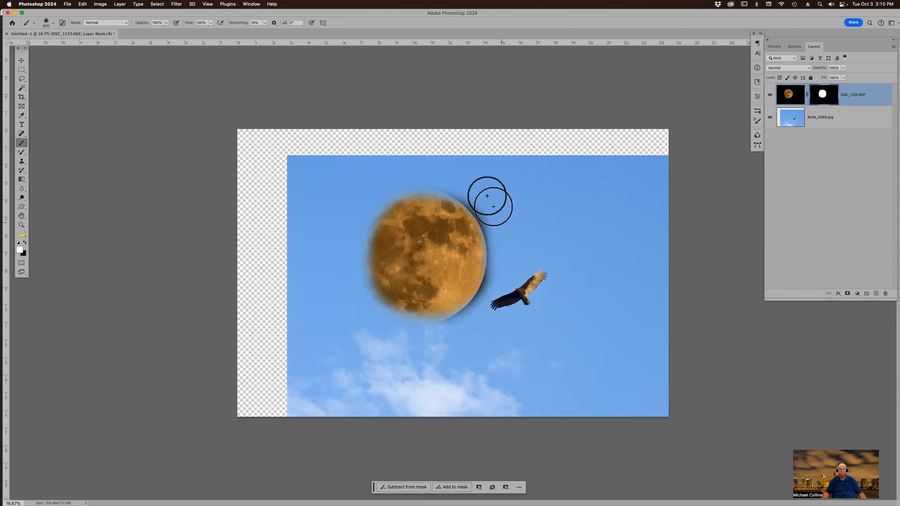
- Paint black on the mask along the moon's right edge with a 175 px brush to hide the dark halo
{"action": "key", "text": "x"}
{"action": "key", "text": "bracketleft"}
{"action": "key", "text": "bracketleft"}
{"action": "key", "text": "bracketleft"}
{"action": "key", "text": "bracketleft"}
{"action": "key", "text": "bracketleft"}
{"action": "key", "text": "bracketleft"}
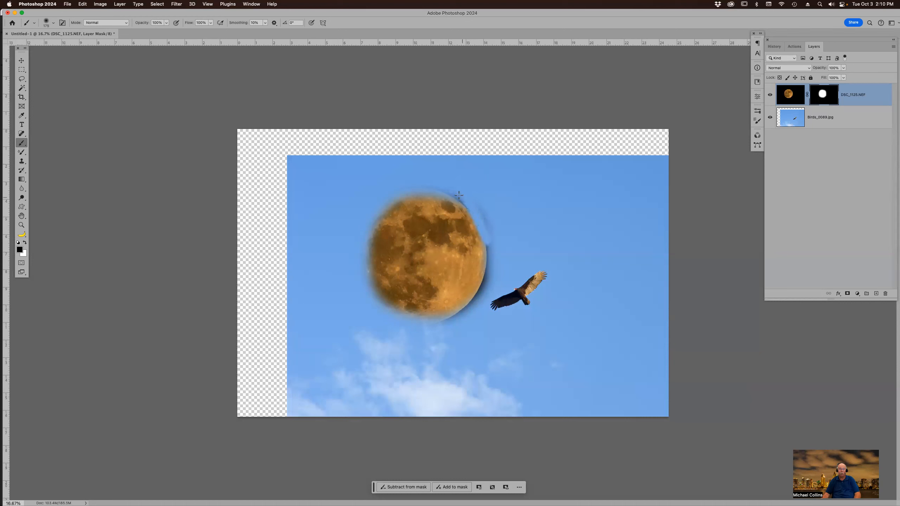
{"action": "left_click_drag", "start_coordinate": [440, 191], "coordinate": [472, 212]}
{"action": "mouse_move", "coordinate": [491, 250]}
{"action": "left_mouse_down"}
{"action": "mouse_move", "coordinate": [467, 320]}
{"action": "mouse_move", "coordinate": [437, 328]}
{"action": "mouse_move", "coordinate": [474, 302]}
{"action": "left_mouse_up"}
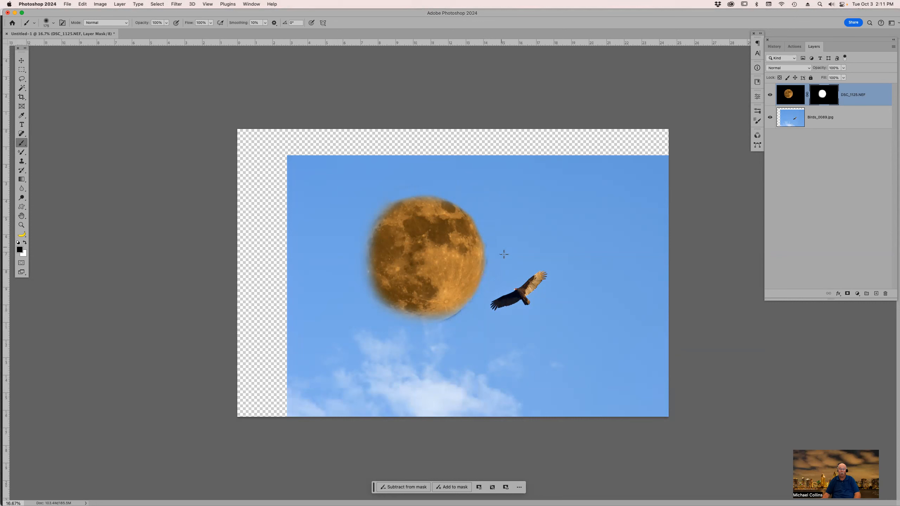
- Enlarge the brush to 2000 px to cover the moon, try one white dab on the mask, and undo the dab
{"action": "key", "text": "bracketright"}
{"action": "key", "text": "bracketright"}
{"action": "key", "text": "bracketright"}
{"action": "key", "text": "bracketright"}
{"action": "key", "text": "bracketright"}
{"action": "key", "text": "bracketright"}
{"action": "key", "text": "bracketright"}
{"action": "key", "text": "bracketright"}
{"action": "key", "text": "bracketright"}
{"action": "key", "text": "bracketright"}
{"action": "key", "text": "bracketright"}
{"action": "key", "text": "bracketright"}
{"action": "key", "text": "bracketright"}
{"action": "key", "text": "bracketright"}
{"action": "key", "text": "bracketright"}
{"action": "key", "text": "bracketright"}
{"action": "key", "text": "bracketright"}
{"action": "key", "text": "bracketright"}
{"action": "key", "text": "bracketright"}
{"action": "key", "text": "bracketright"}
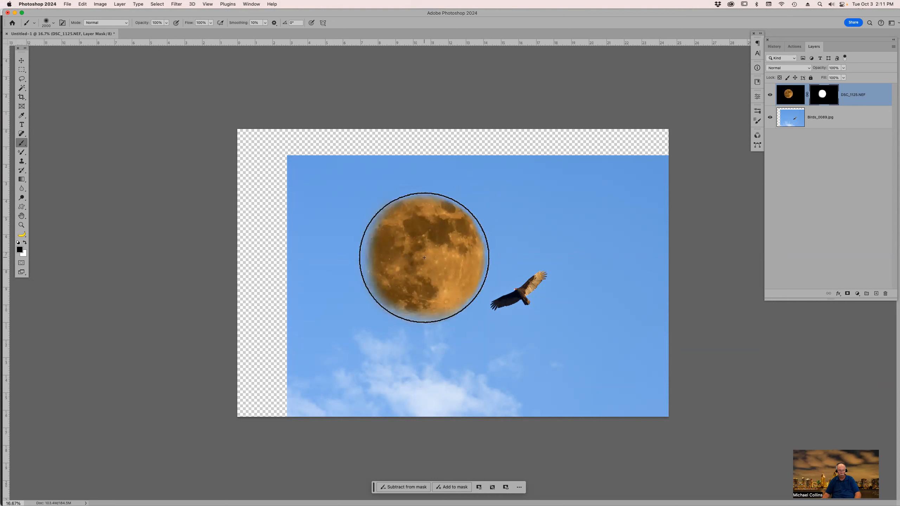
{"action": "left_click", "coordinate": [424, 258]}
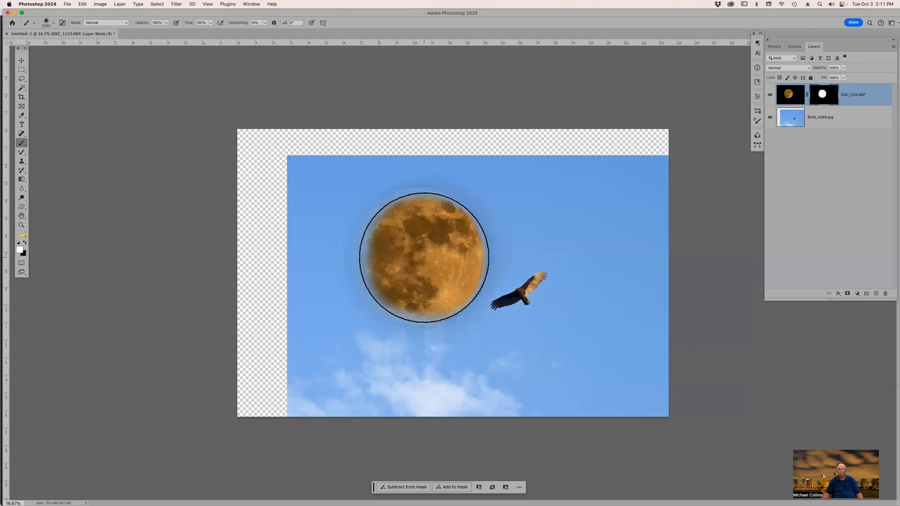
{"action": "key", "text": "super+z"}
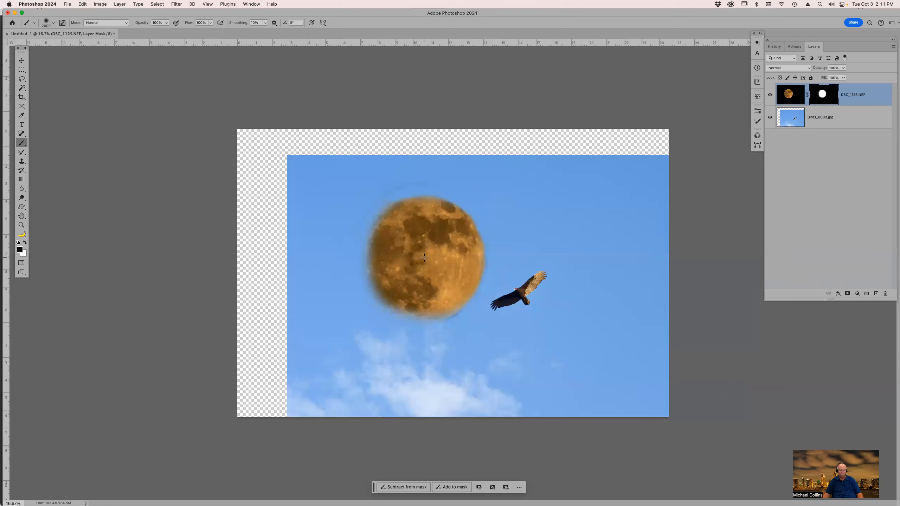
- Try two black dabs on the mask over the moon's center, and undo both
{"action": "left_click", "coordinate": [424, 257]}
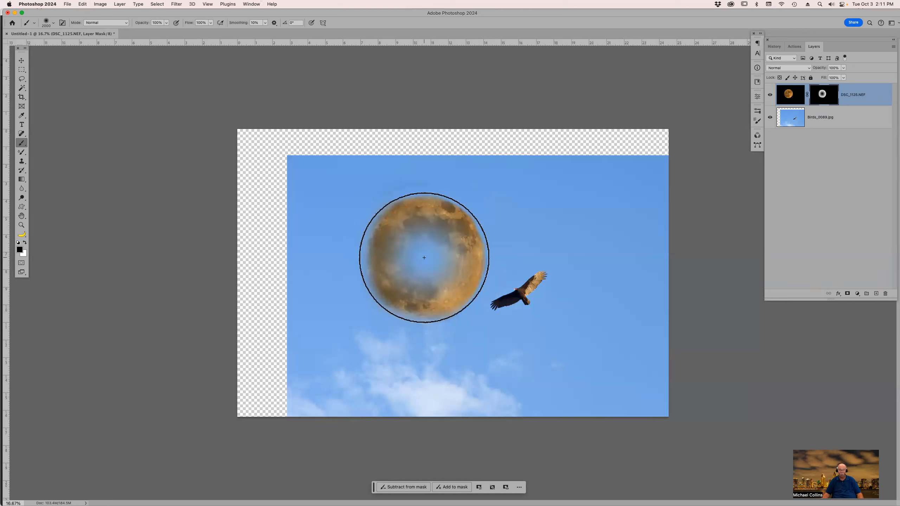
{"action": "left_click", "coordinate": [424, 258]}
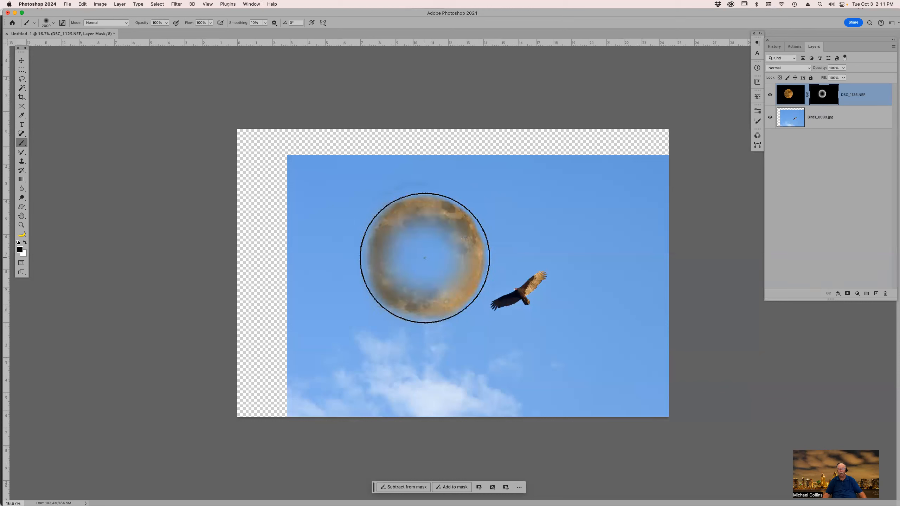
{"action": "key", "text": "super+z"}
{"action": "key", "text": "super+z"}
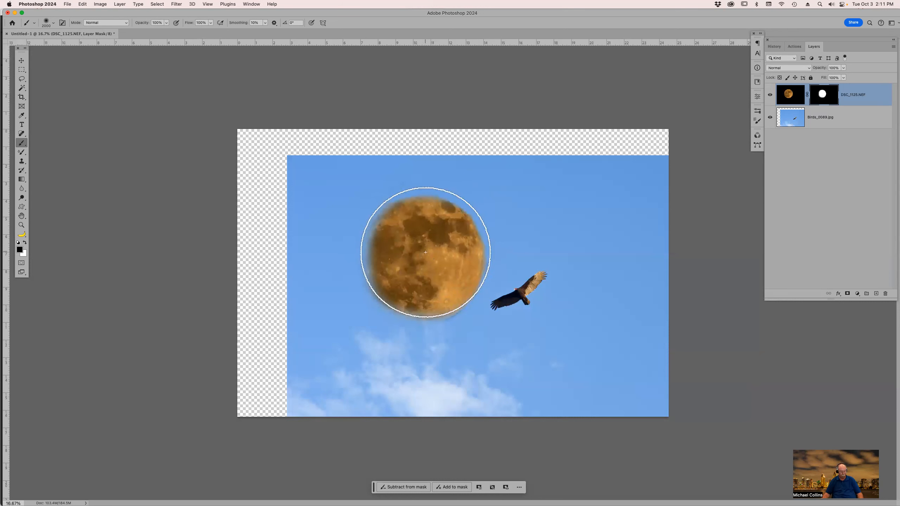
- Dab white once on the mask over the moon at 2000 px, and paint its left edge back with a 300 px brush
{"action": "key", "text": "x"}
{"action": "left_click", "coordinate": [426, 254]}
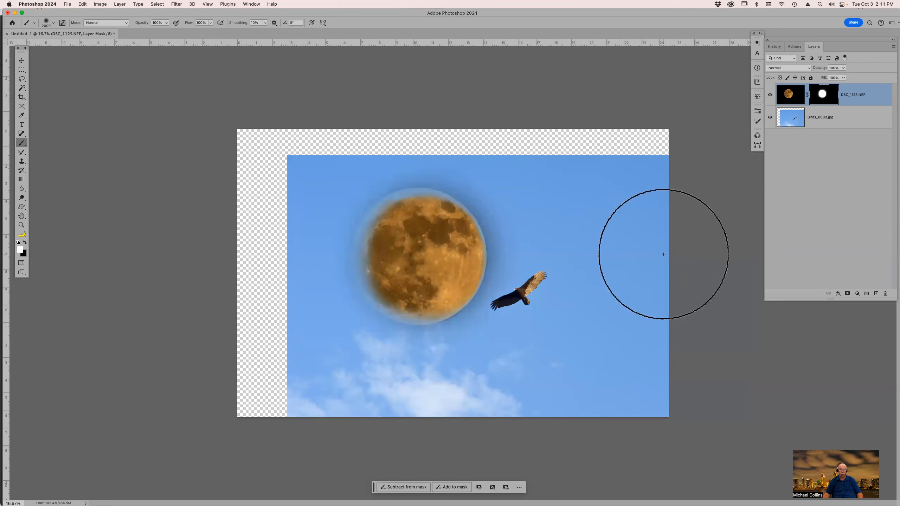
{"action": "key", "text": "bracketleft"}
{"action": "key", "text": "bracketleft"}
{"action": "key", "text": "bracketleft"}
{"action": "key", "text": "bracketleft"}
{"action": "key", "text": "bracketleft"}
{"action": "key", "text": "bracketleft"}
{"action": "key", "text": "bracketleft"}
{"action": "key", "text": "bracketleft"}
{"action": "key", "text": "bracketleft"}
{"action": "key", "text": "bracketleft"}
{"action": "key", "text": "bracketleft"}
{"action": "key", "text": "bracketleft"}
{"action": "key", "text": "bracketleft"}
{"action": "key", "text": "bracketleft"}
{"action": "key", "text": "bracketleft"}
{"action": "key", "text": "bracketleft"}
{"action": "key", "text": "bracketleft"}
{"action": "mouse_move", "coordinate": [414, 203]}
{"action": "left_mouse_down"}
{"action": "mouse_move", "coordinate": [377, 210]}
{"action": "mouse_move", "coordinate": [365, 255]}
{"action": "mouse_move", "coordinate": [399, 312]}
{"action": "mouse_move", "coordinate": [383, 305]}
{"action": "mouse_move", "coordinate": [356, 245]}
{"action": "left_mouse_up"}
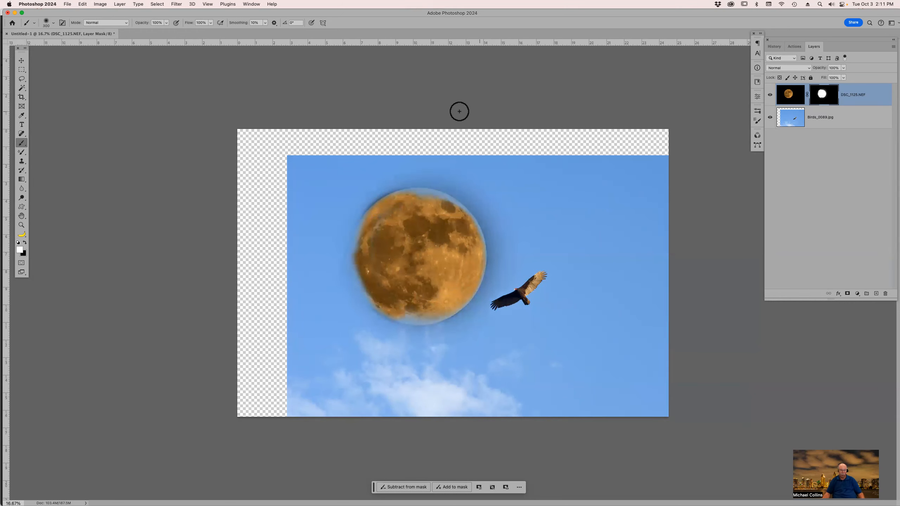
- Close the moon and bird composite without saving it
{"action": "key", "text": "super+w"}
{"action": "key", "text": "super+d"}
- Switch to Adobe Bridge and open the two young man's portraits numbered 0016 and 0017 in Photoshop
{"action": "key", "text": "super+Tab"}
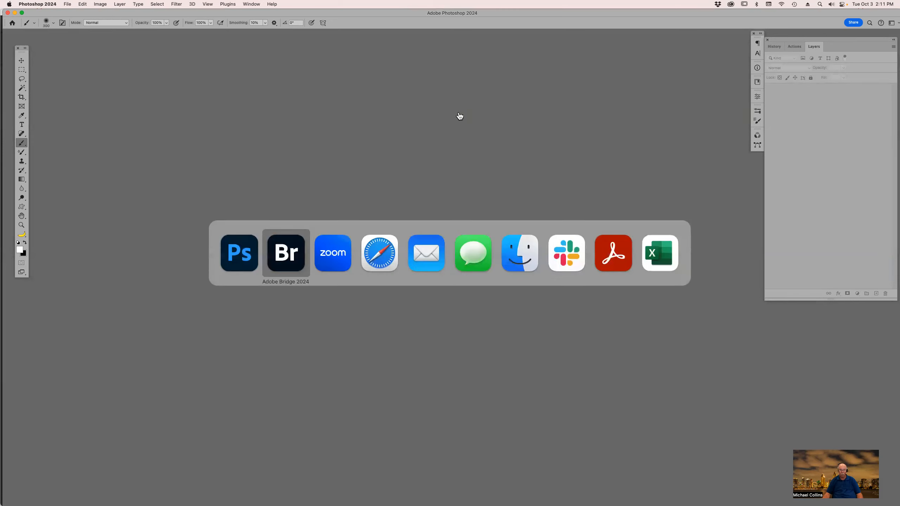
{"action": "scroll", "coordinate": [800, 251], "scroll_direction": "down", "scroll_amount": 6}
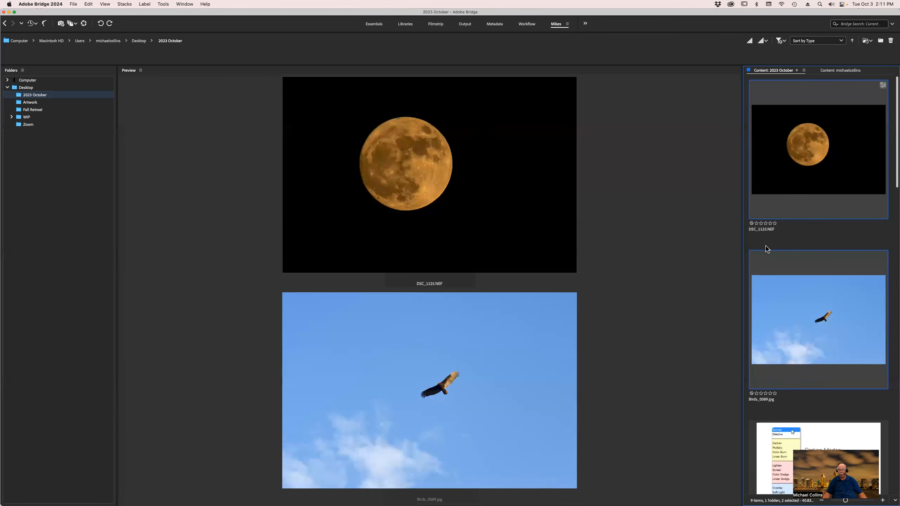
{"action": "scroll", "coordinate": [801, 251], "scroll_direction": "down", "scroll_amount": 10}
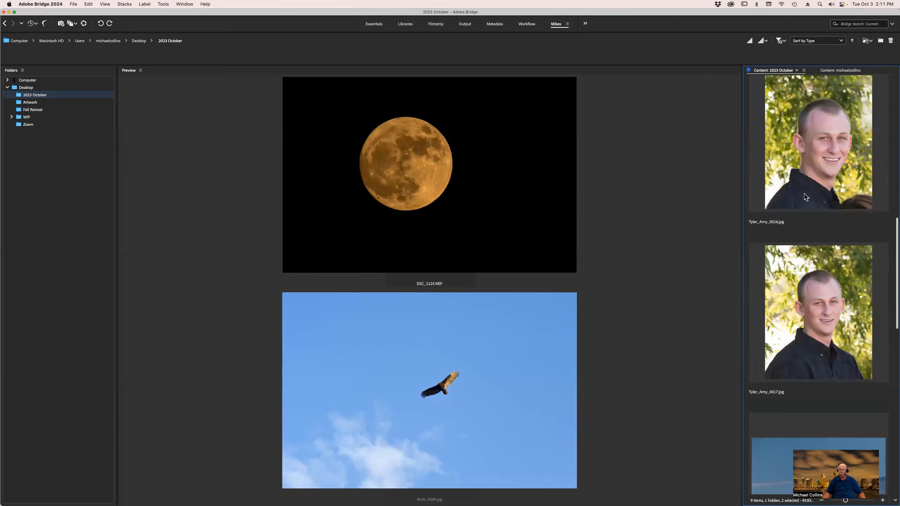
{"action": "scroll", "coordinate": [808, 159], "scroll_direction": "up", "scroll_amount": 4}
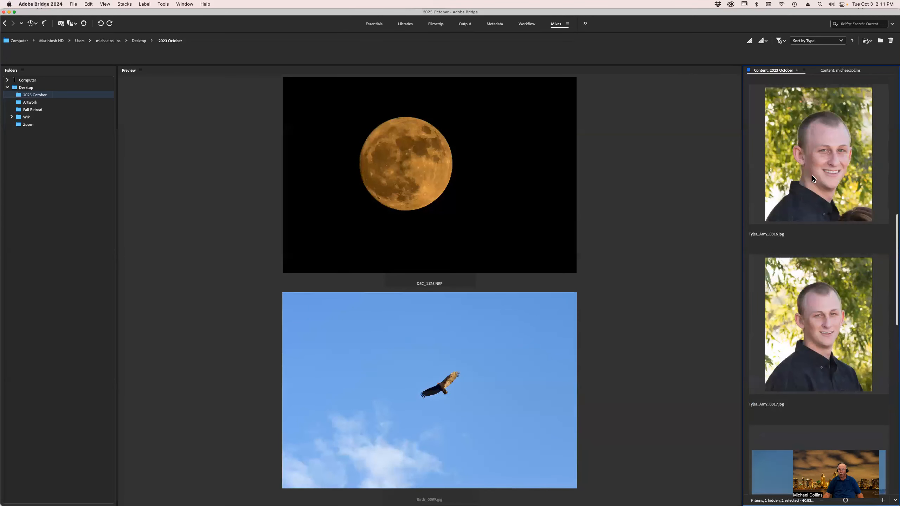
{"action": "left_click", "coordinate": [814, 179]}
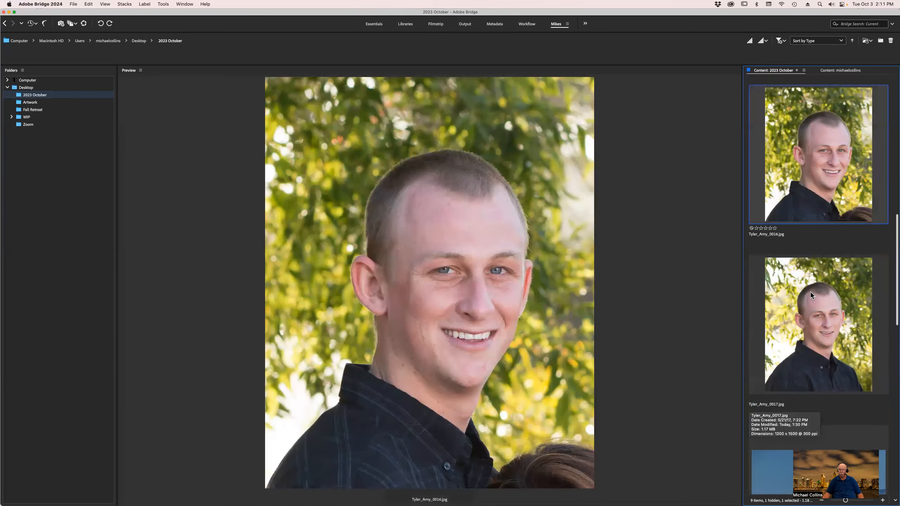
{"action": "left_click", "coordinate": [810, 292], "text": "super"}
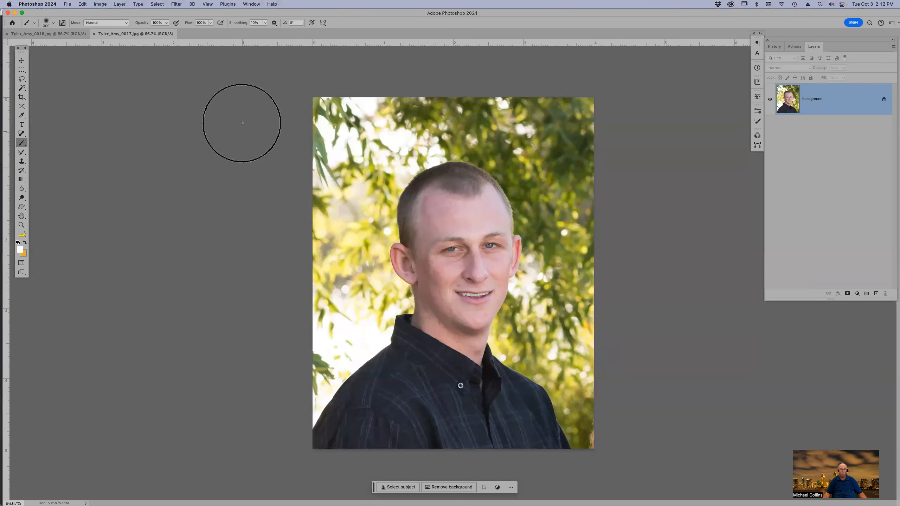
- Copy the whole smiling portrait from the 0016 document into the 0017 document as a new layer
{"action": "left_click", "coordinate": [69, 37]}
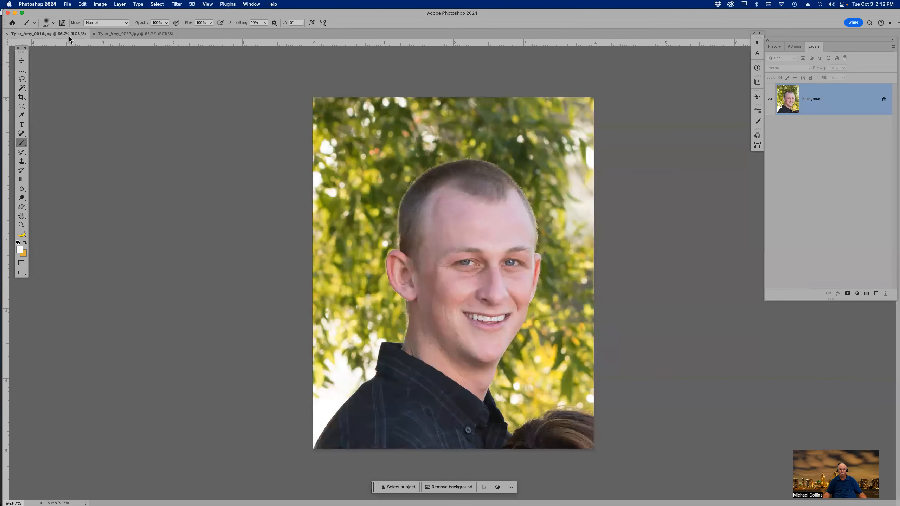
{"action": "left_click", "coordinate": [105, 34]}
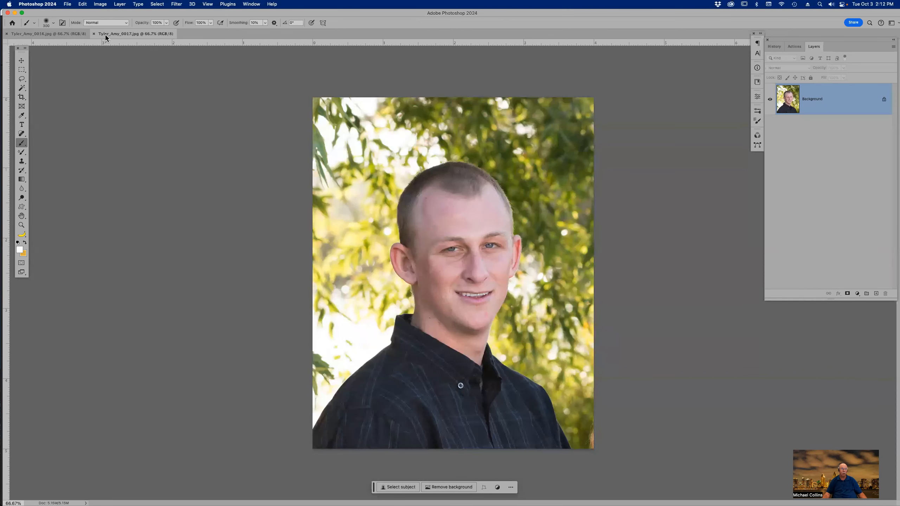
{"action": "left_click", "coordinate": [72, 32]}
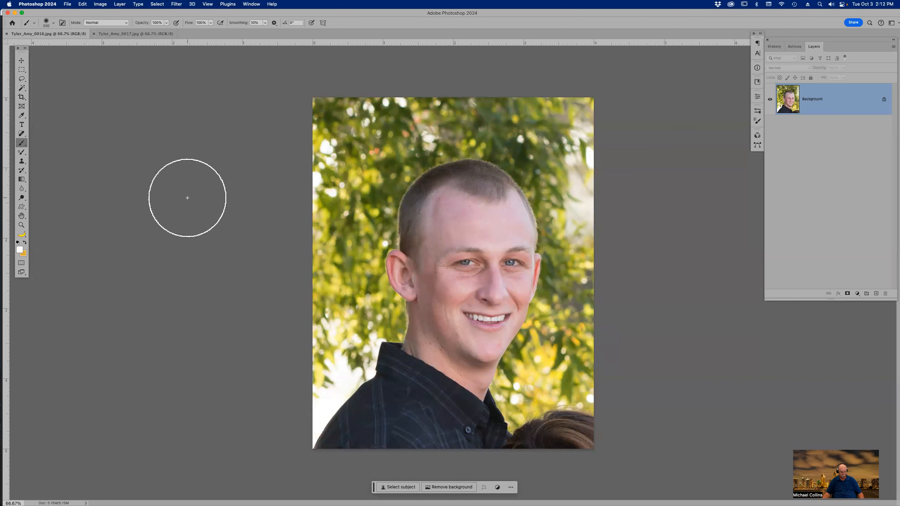
{"action": "key", "text": "v"}
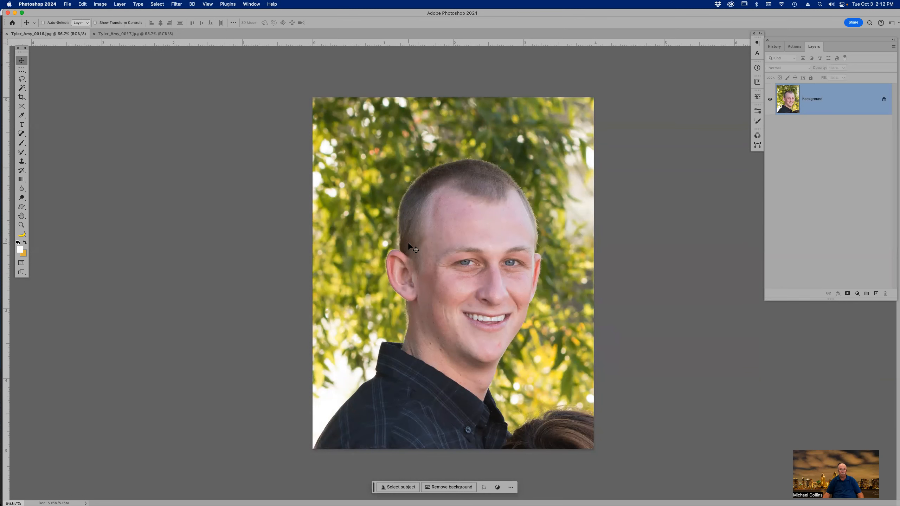
{"action": "left_click", "coordinate": [153, 35]}
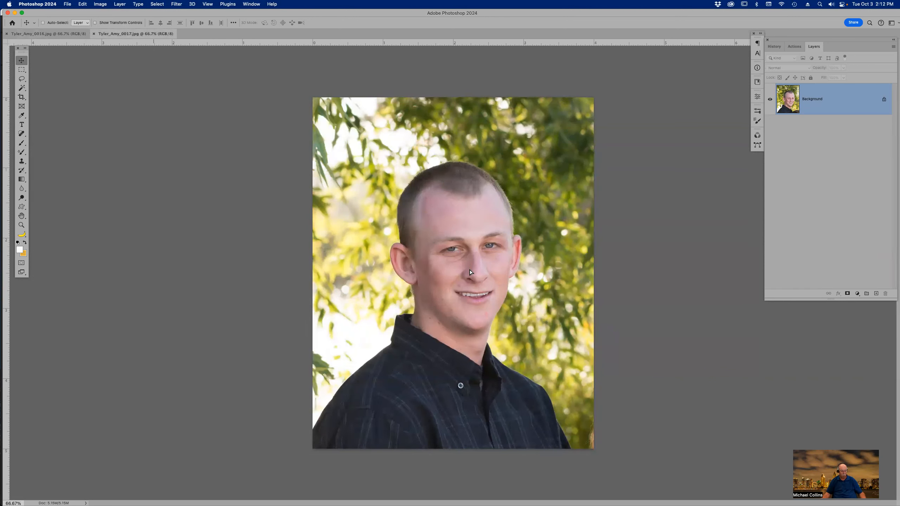
{"action": "key", "text": "super+v"}
{"action": "left_click_drag", "start_coordinate": [471, 269], "coordinate": [452, 269]}
{"action": "left_click_drag", "start_coordinate": [566, 280], "coordinate": [567, 280]}
{"action": "left_click_drag", "start_coordinate": [569, 286], "coordinate": [568, 286]}
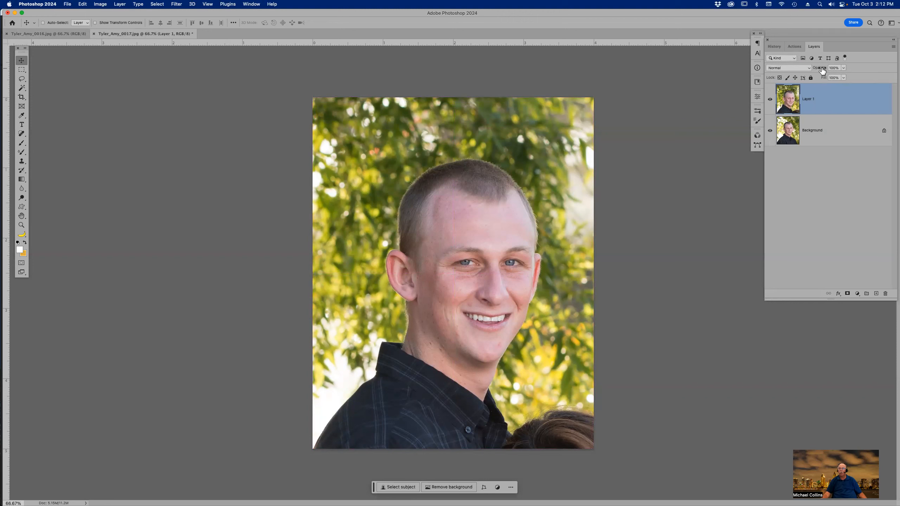
- Try lowering Layer 1's opacity and shifting it over the face underneath, and undo both changes
{"action": "left_click_drag", "start_coordinate": [824, 70], "coordinate": [810, 69]}
{"action": "mouse_move", "coordinate": [516, 243]}
{"action": "left_mouse_down"}
{"action": "mouse_move", "coordinate": [499, 229]}
{"action": "mouse_move", "coordinate": [508, 235]}
{"action": "left_mouse_up"}
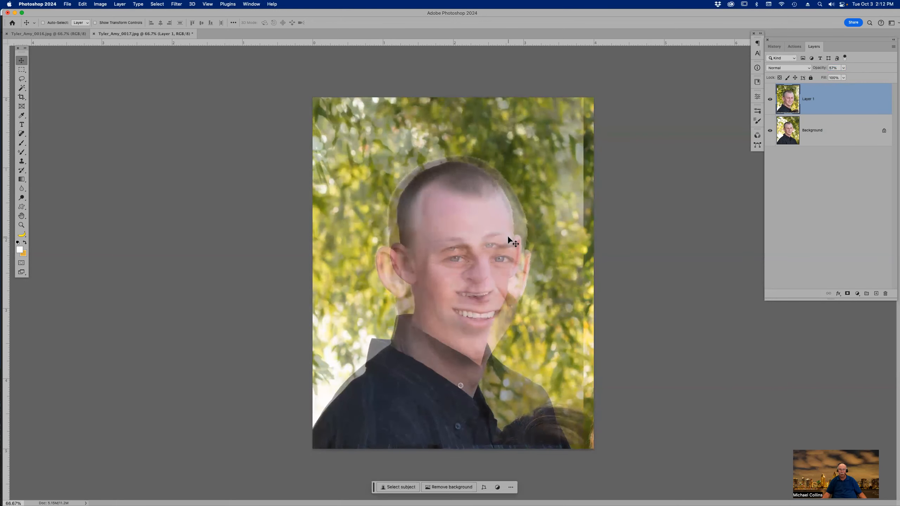
{"action": "key", "text": "super+z"}
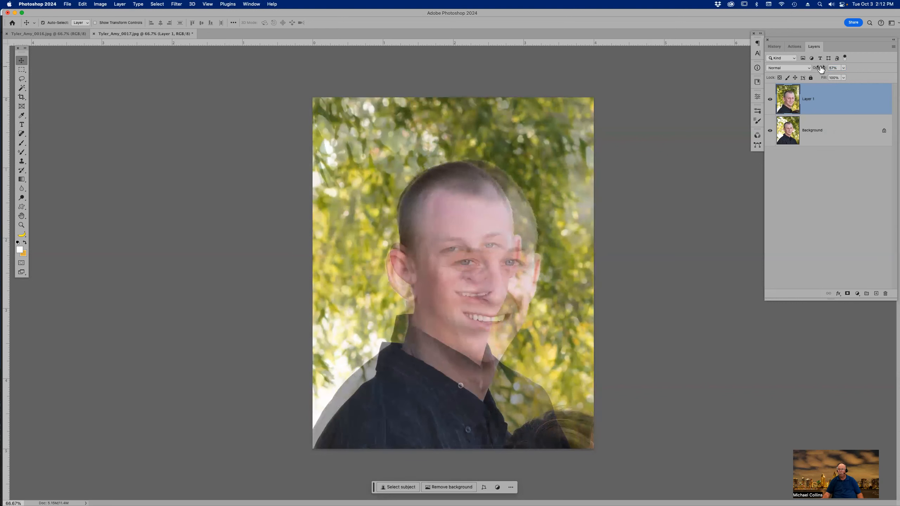
{"action": "key", "text": "super+z"}
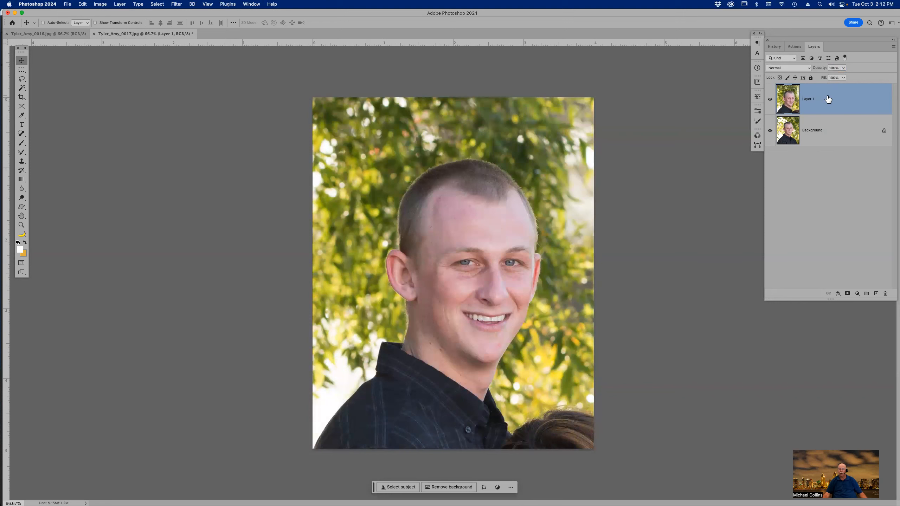
- Set Layer 1 to Difference blending, shift it toward the underlying face, and rotate it about 4.4° counterclockwise with Free Transform
{"action": "left_click", "coordinate": [795, 67]}
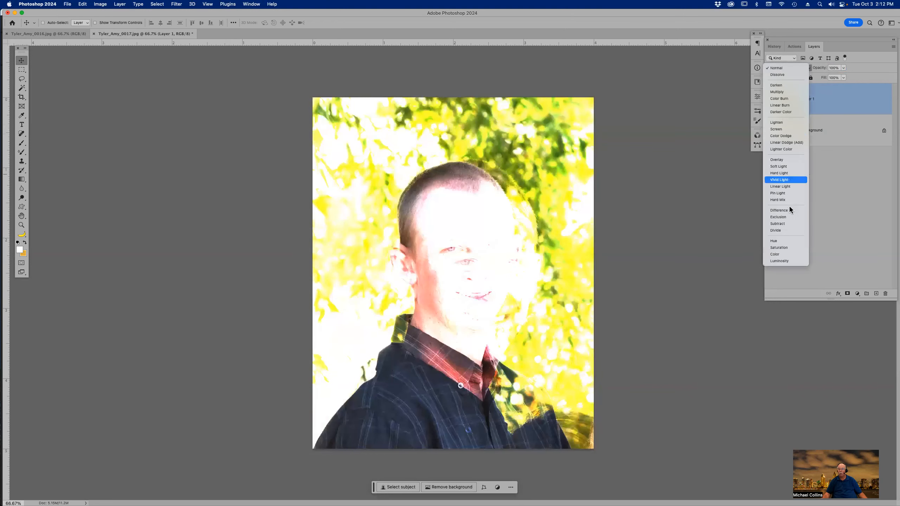
{"action": "left_click", "coordinate": [789, 211]}
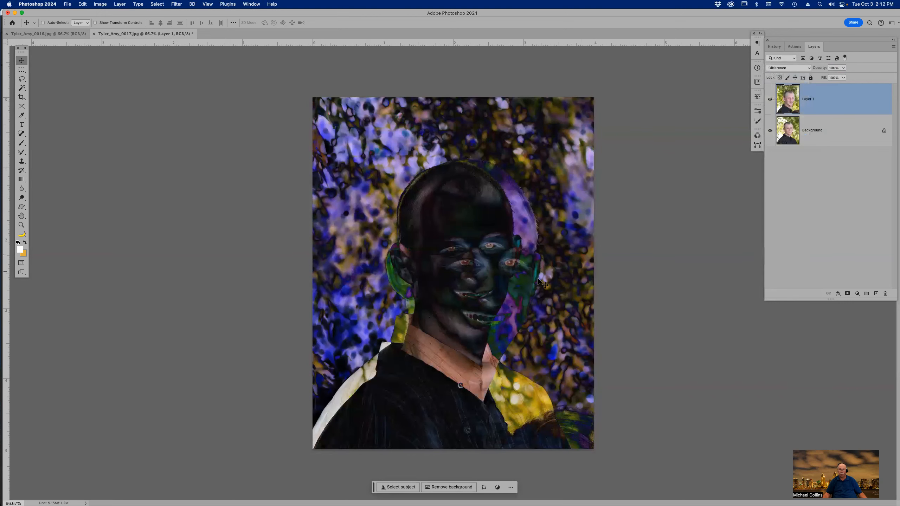
{"action": "left_click_drag", "start_coordinate": [496, 281], "coordinate": [487, 266]}
{"action": "key", "text": "super+t"}
{"action": "left_click_drag", "start_coordinate": [591, 437], "coordinate": [606, 410]}
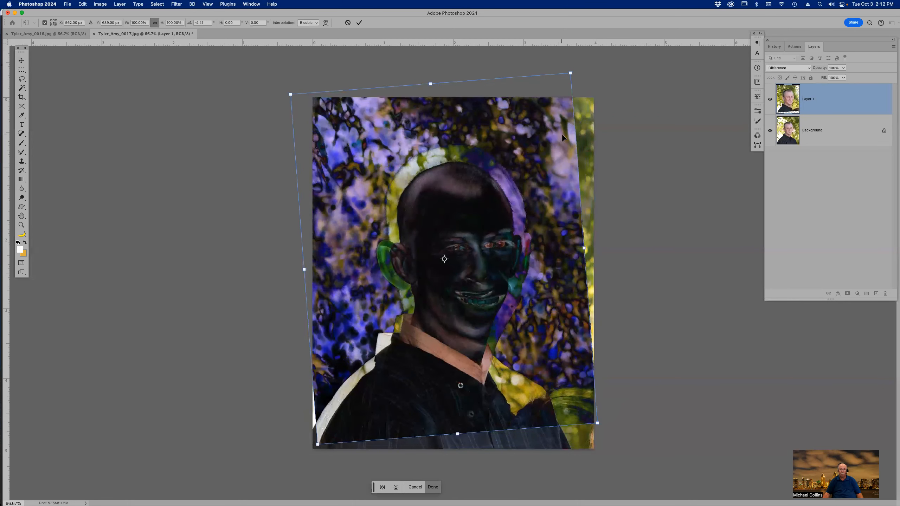
- Scale Layer 1 proportionally to 89.78% and nudge it until its facial features line up with the portrait below
{"action": "left_click_drag", "start_coordinate": [571, 73], "coordinate": [558, 83]}
{"action": "left_click_drag", "start_coordinate": [552, 148], "coordinate": [543, 157]}
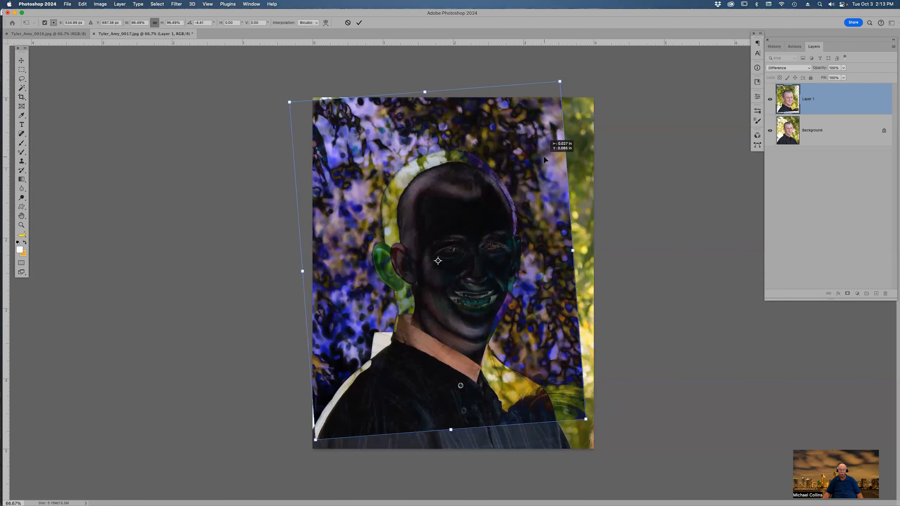
{"action": "left_click_drag", "start_coordinate": [560, 80], "coordinate": [555, 91]}
{"action": "left_click_drag", "start_coordinate": [520, 151], "coordinate": [522, 150]}
{"action": "left_click_drag", "start_coordinate": [555, 87], "coordinate": [552, 94]}
{"action": "left_click_drag", "start_coordinate": [524, 135], "coordinate": [526, 135]}
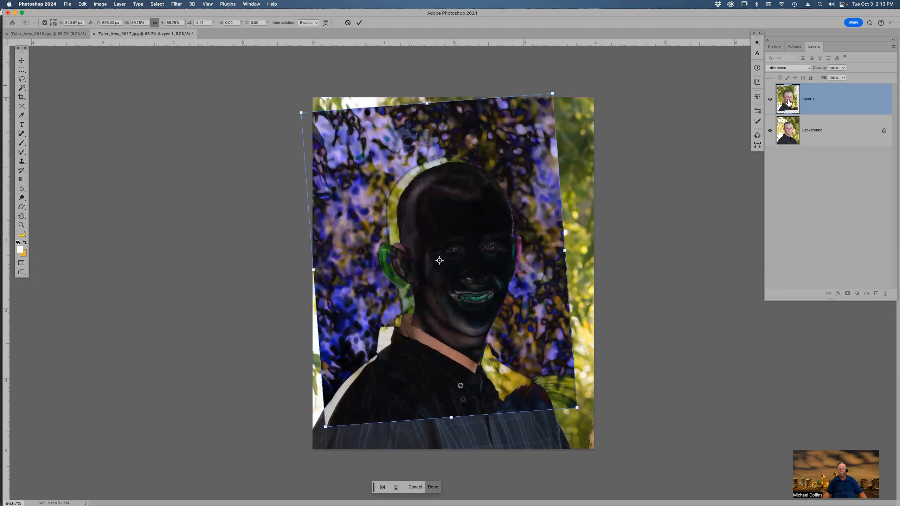
- Return Layer 1 to Normal blending with its transform applied, and try adding a layer mask to it
{"action": "left_click", "coordinate": [785, 70]}
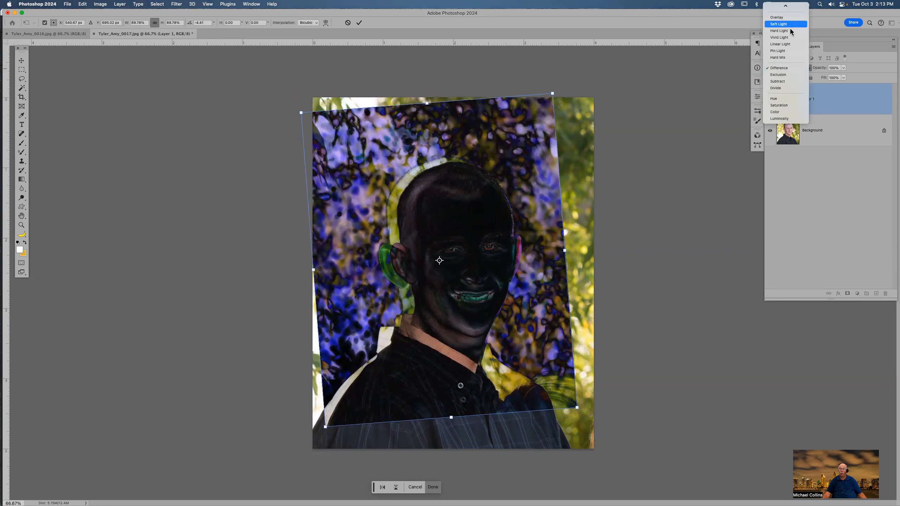
{"action": "left_click", "coordinate": [789, 8]}
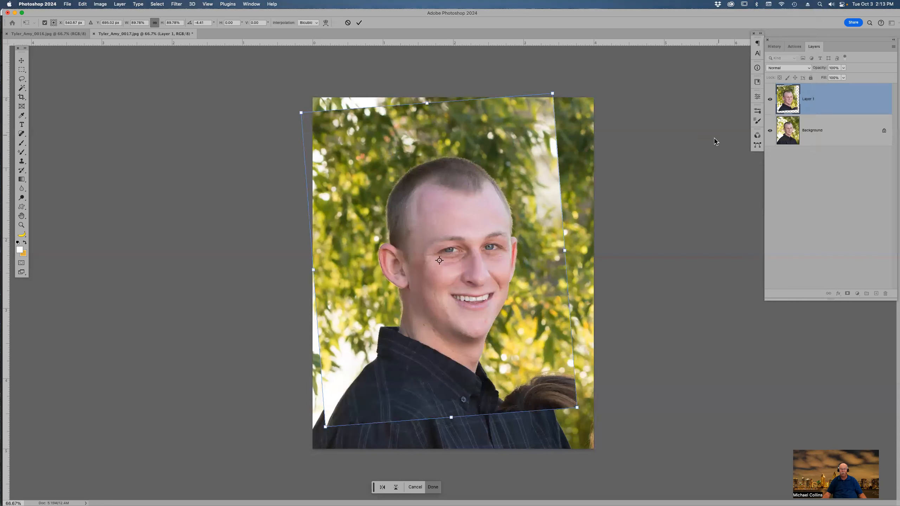
{"action": "key", "text": "Return"}
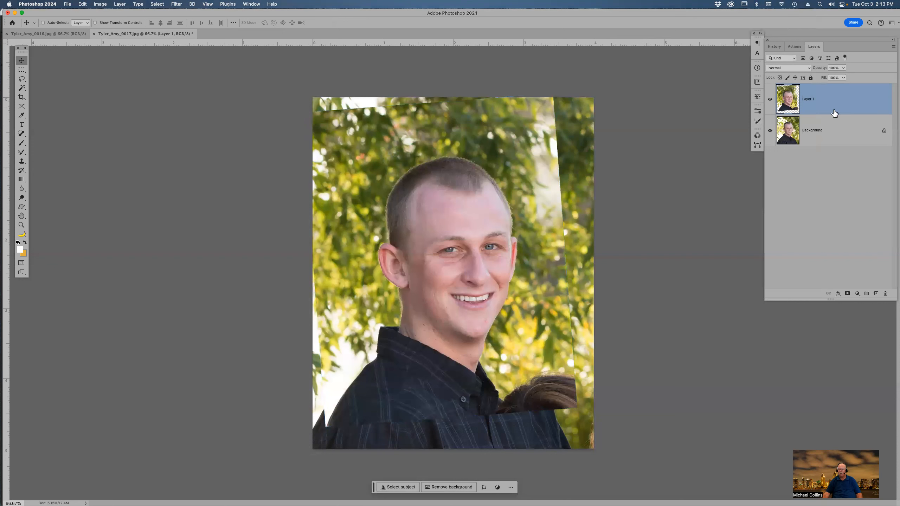
{"action": "left_click", "coordinate": [848, 293]}
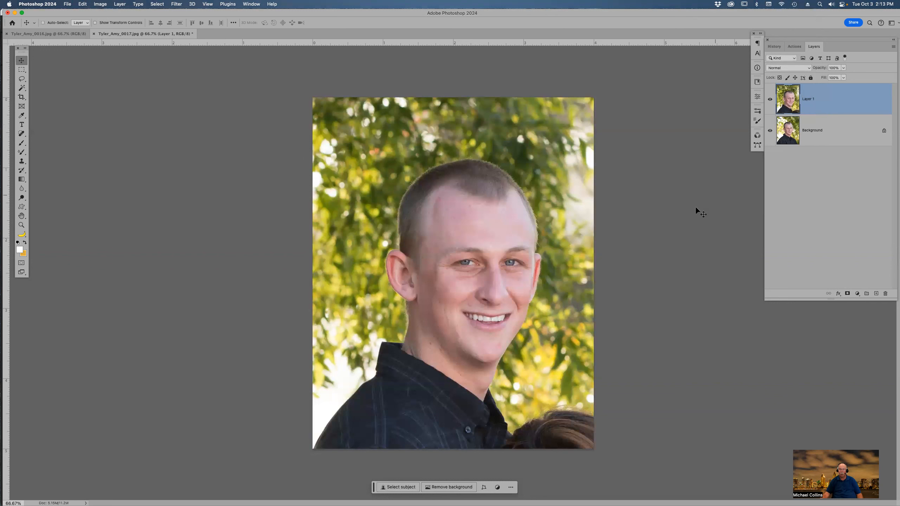
- Lasso the face on Layer 1 around the eyes, nose and mouth, and copy the selection to a new layer
{"action": "key", "text": "l"}
{"action": "mouse_move", "coordinate": [481, 235]}
{"action": "left_mouse_down"}
{"action": "mouse_move", "coordinate": [457, 232]}
{"action": "mouse_move", "coordinate": [426, 246]}
{"action": "mouse_move", "coordinate": [423, 272]}
{"action": "mouse_move", "coordinate": [479, 289]}
{"action": "mouse_move", "coordinate": [521, 281]}
{"action": "mouse_move", "coordinate": [527, 256]}
{"action": "mouse_move", "coordinate": [465, 235]}
{"action": "left_mouse_up"}
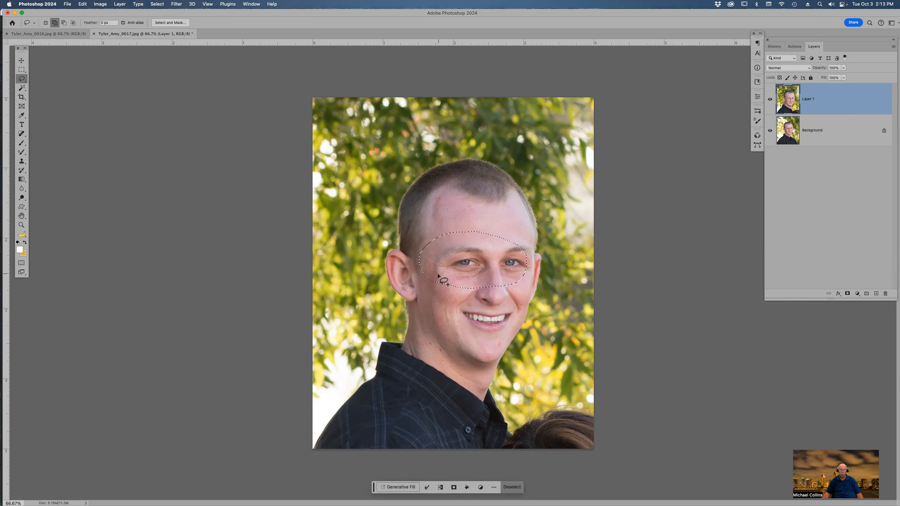
{"action": "mouse_move", "coordinate": [435, 276]}
{"action": "left_mouse_down"}
{"action": "mouse_move", "coordinate": [444, 321]}
{"action": "mouse_move", "coordinate": [482, 341]}
{"action": "mouse_move", "coordinate": [504, 335]}
{"action": "mouse_move", "coordinate": [519, 283]}
{"action": "left_mouse_up"}
{"action": "key", "text": "super+j"}
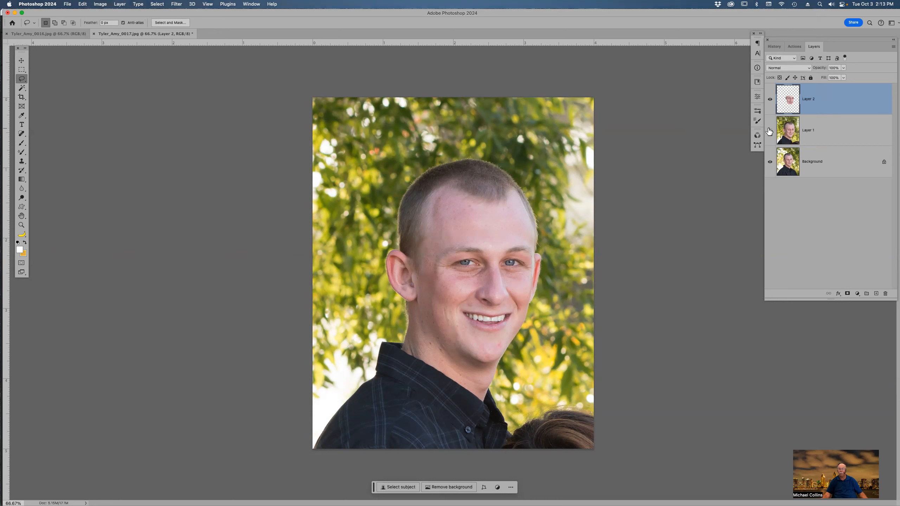
- Hide Layer 1 and move the copied face patch up over the face in the background portrait
{"action": "left_click", "coordinate": [770, 130]}
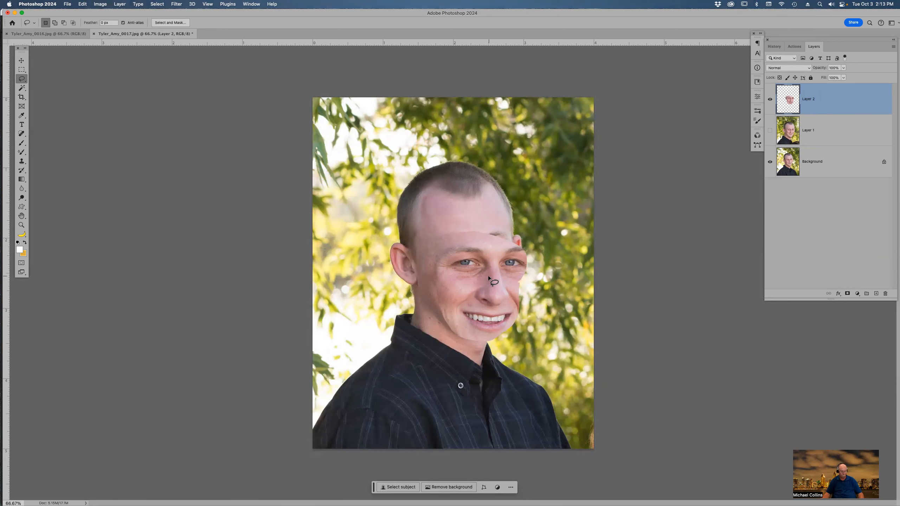
{"action": "key", "text": "v"}
{"action": "left_click_drag", "start_coordinate": [488, 276], "coordinate": [476, 247]}
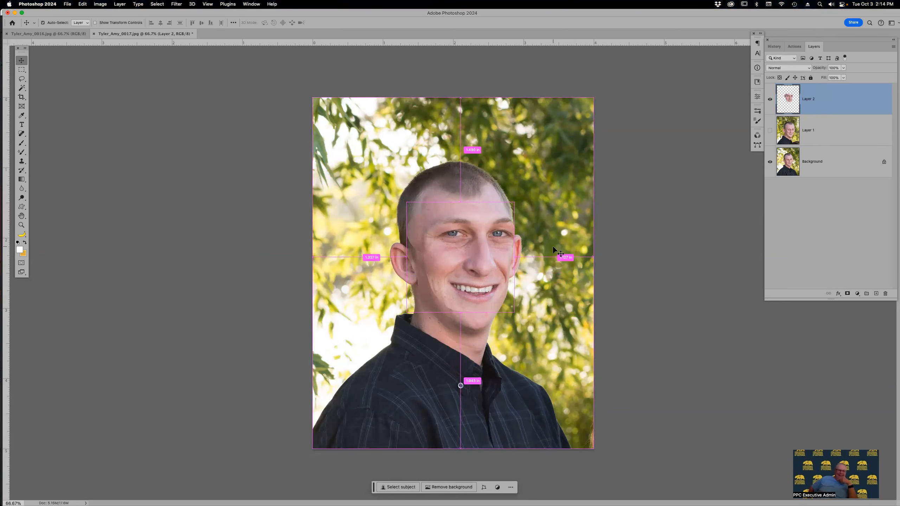
- Set Layer 2 to Difference blending, and move and shrink the face patch to match the features underneath
{"action": "left_click", "coordinate": [789, 68]}
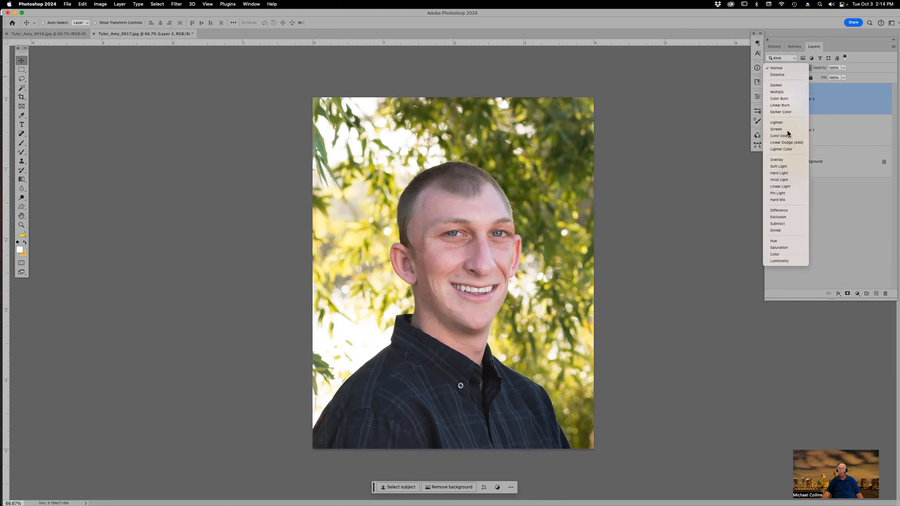
{"action": "left_click", "coordinate": [783, 211]}
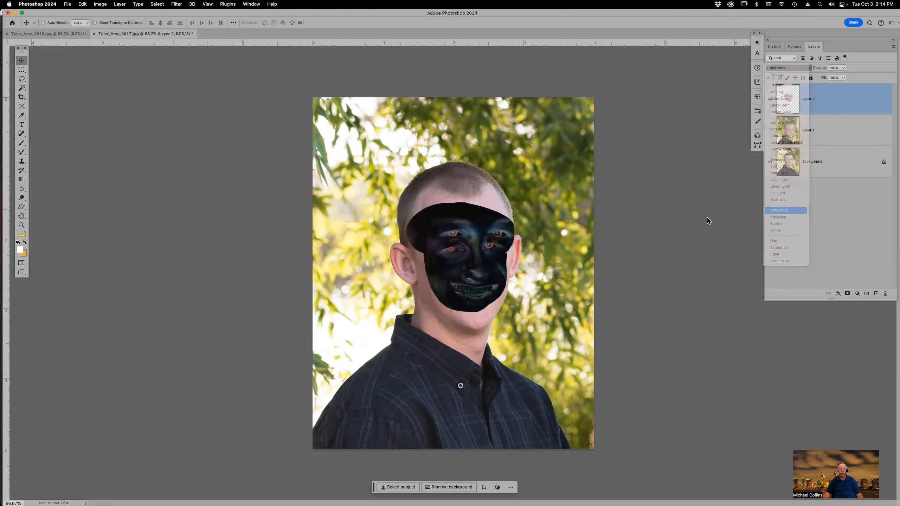
{"action": "left_click_drag", "start_coordinate": [465, 263], "coordinate": [464, 276]}
{"action": "key", "text": "super+t"}
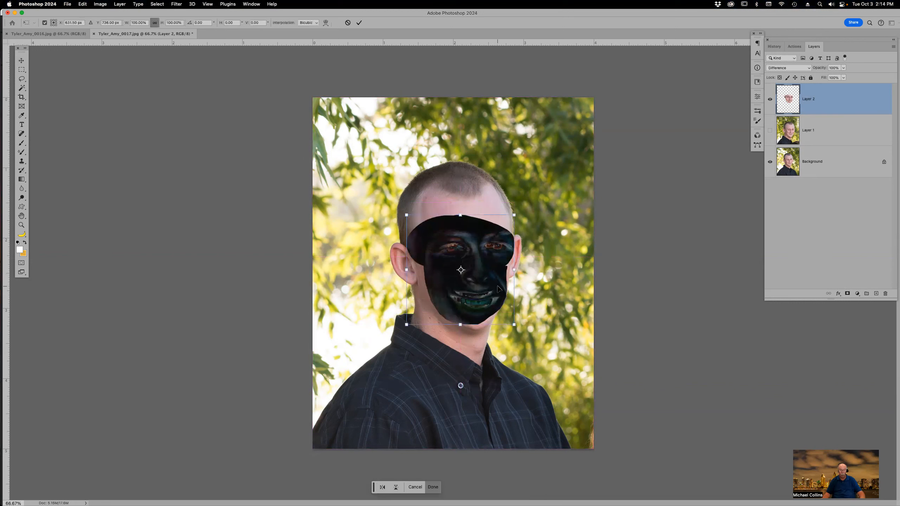
{"action": "left_click_drag", "start_coordinate": [514, 326], "coordinate": [486, 301]}
{"action": "key", "text": "Return"}
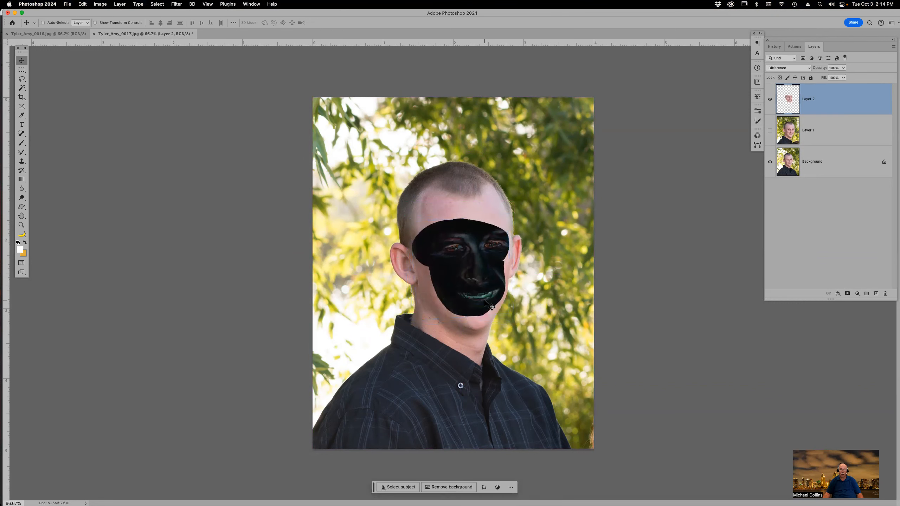
- Return Layer 2's blend mode to Normal and add a white layer mask to it
{"action": "left_click", "coordinate": [794, 67]}
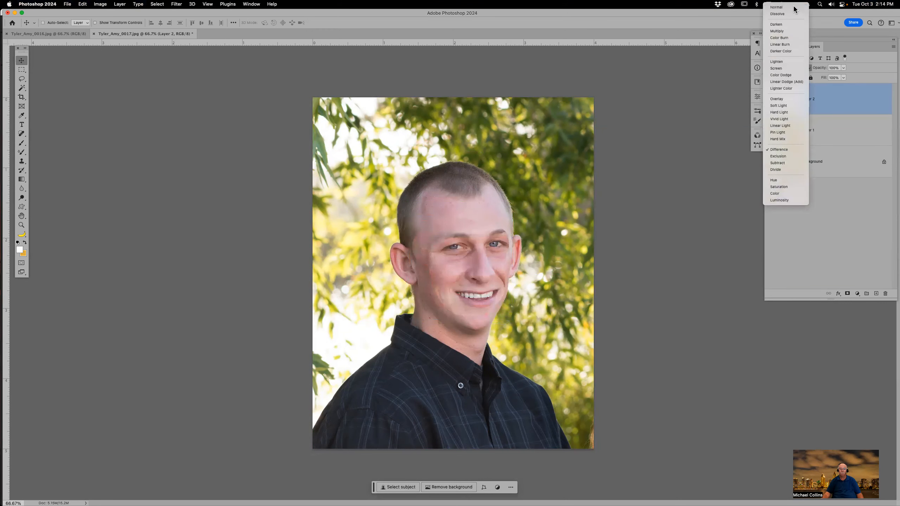
{"action": "left_click", "coordinate": [794, 7]}
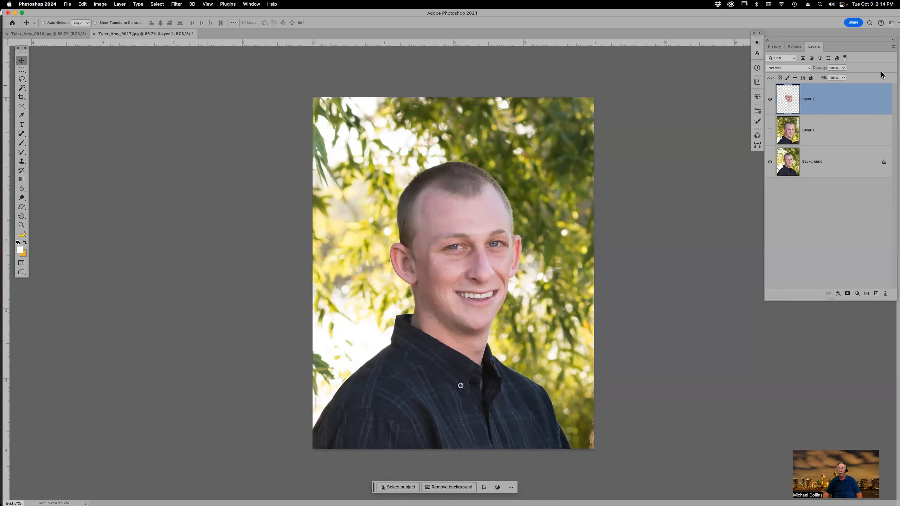
{"action": "left_click", "coordinate": [847, 294]}
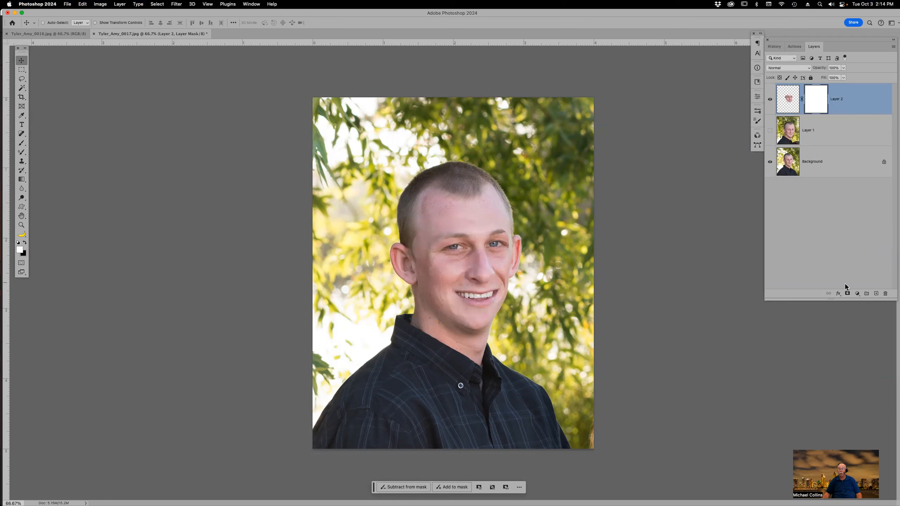
- Paint black around the eyes on Layer 2's mask with a small brush, and set the layer's blend mode to Difference
{"action": "key", "text": "b"}
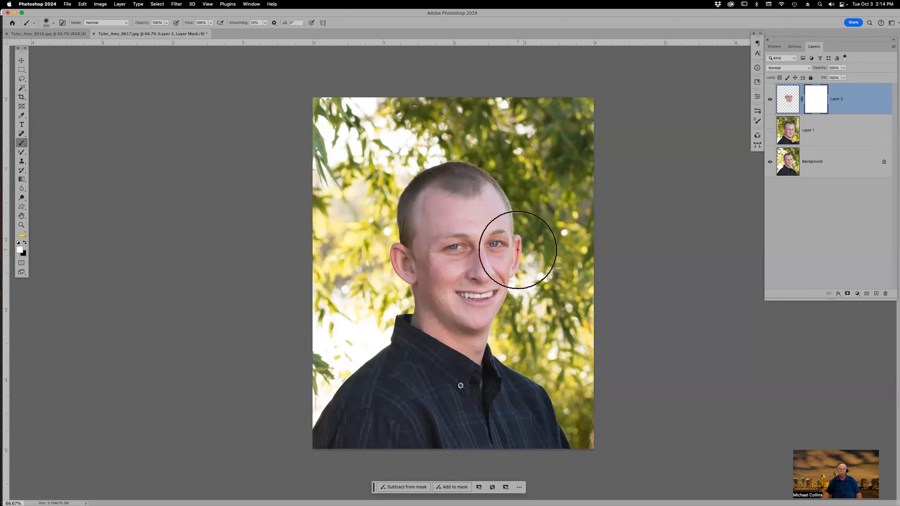
{"action": "key", "text": "x"}
{"action": "key", "text": "bracketleft"}
{"action": "key", "text": "bracketleft"}
{"action": "key", "text": "bracketleft"}
{"action": "key", "text": "bracketleft"}
{"action": "key", "text": "bracketleft"}
{"action": "key", "text": "bracketleft"}
{"action": "key", "text": "bracketleft"}
{"action": "key", "text": "bracketleft"}
{"action": "key", "text": "bracketleft"}
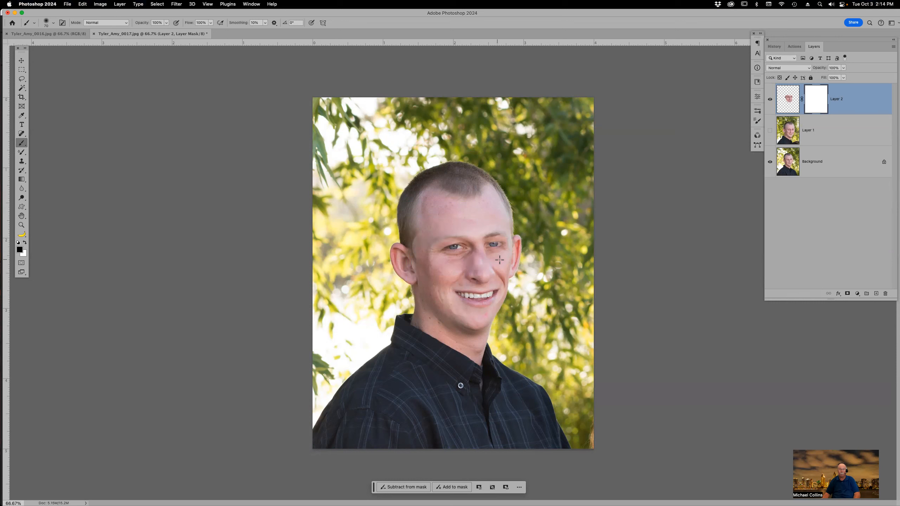
{"action": "left_click_drag", "start_coordinate": [485, 247], "coordinate": [500, 245]}
{"action": "key", "text": "x"}
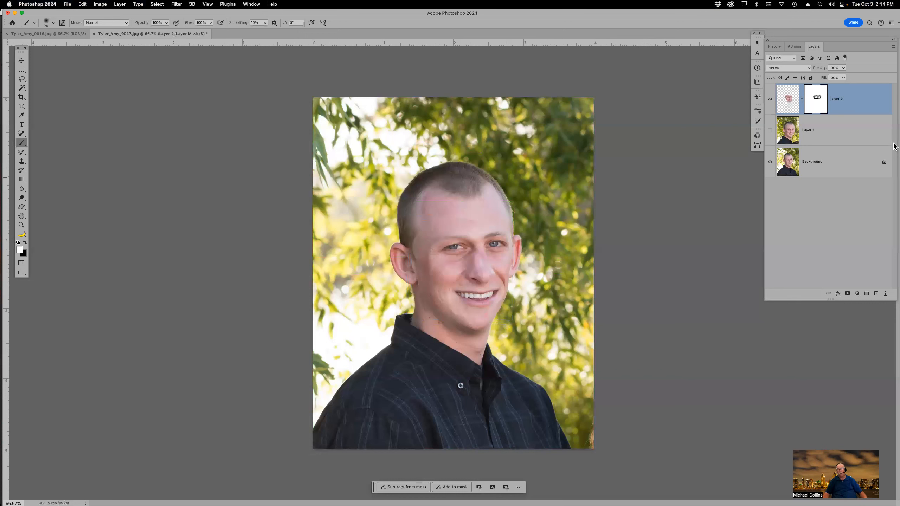
{"action": "left_click", "coordinate": [799, 67]}
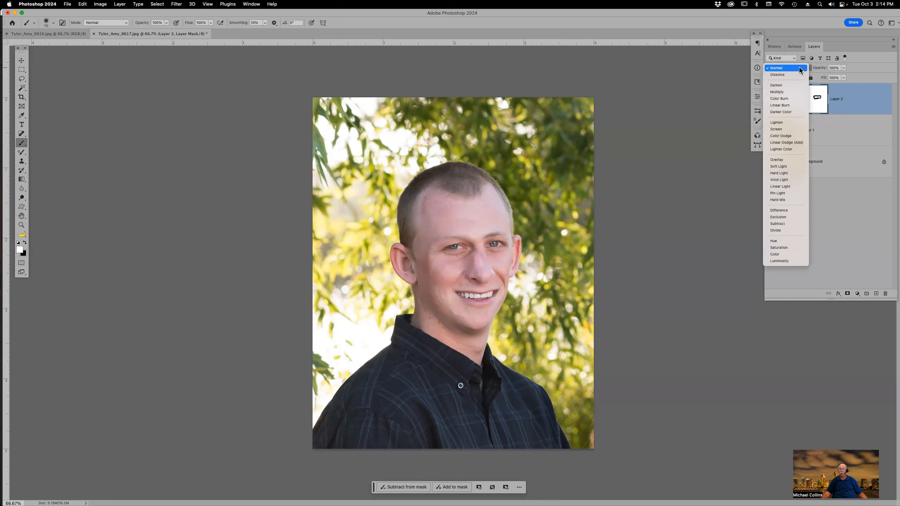
{"action": "left_click", "coordinate": [784, 211]}
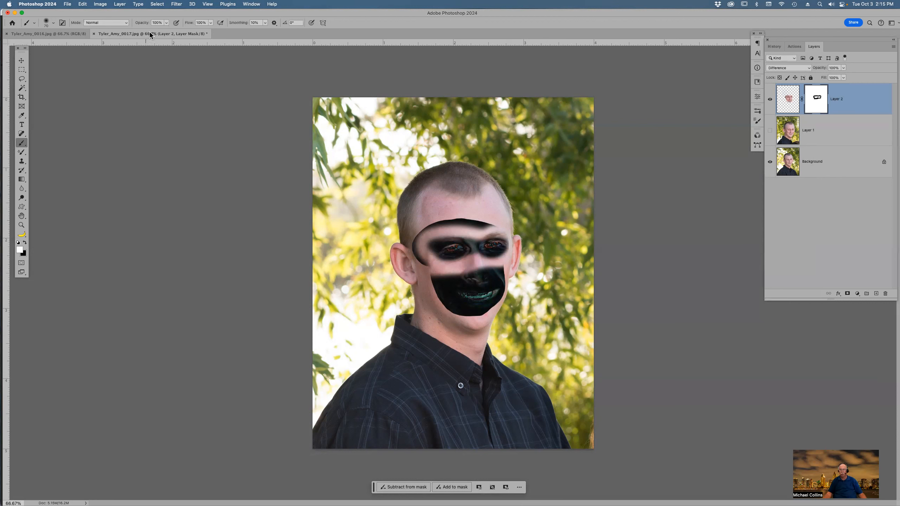
- Close both open portrait documents without saving the changes to the composite
{"action": "key", "text": "super+w"}
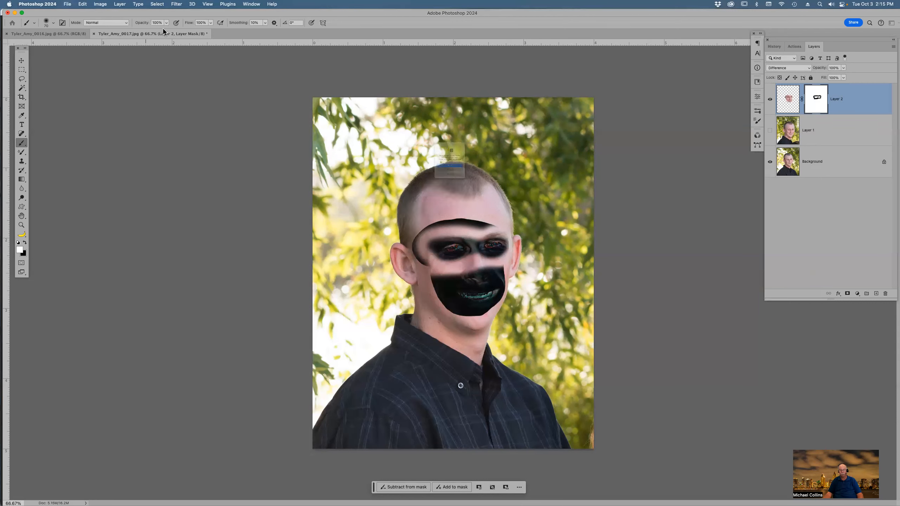
{"action": "left_click", "coordinate": [453, 189]}
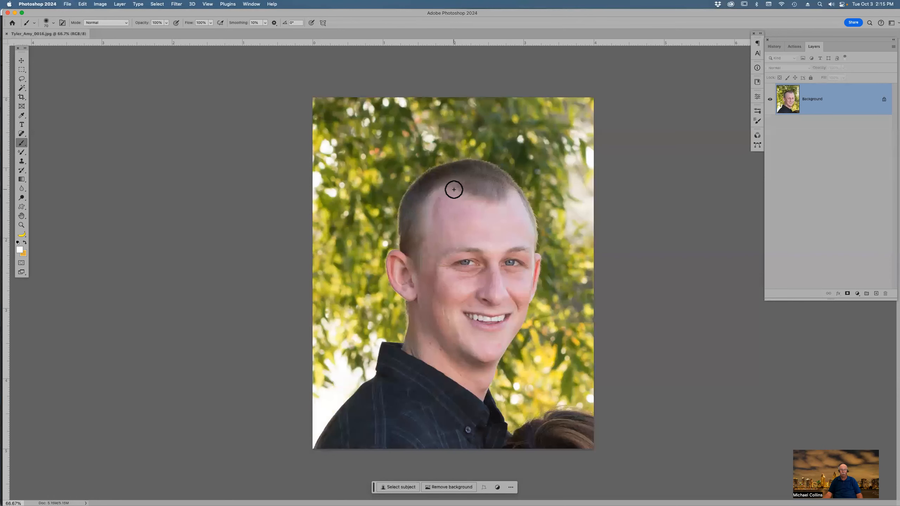
{"action": "key", "text": "super+Tab"}
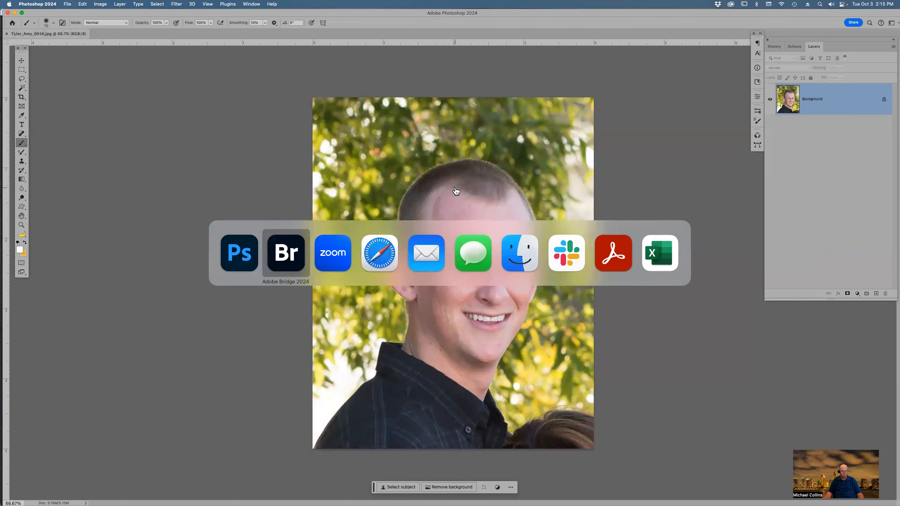
{"action": "key", "text": "super+w"}
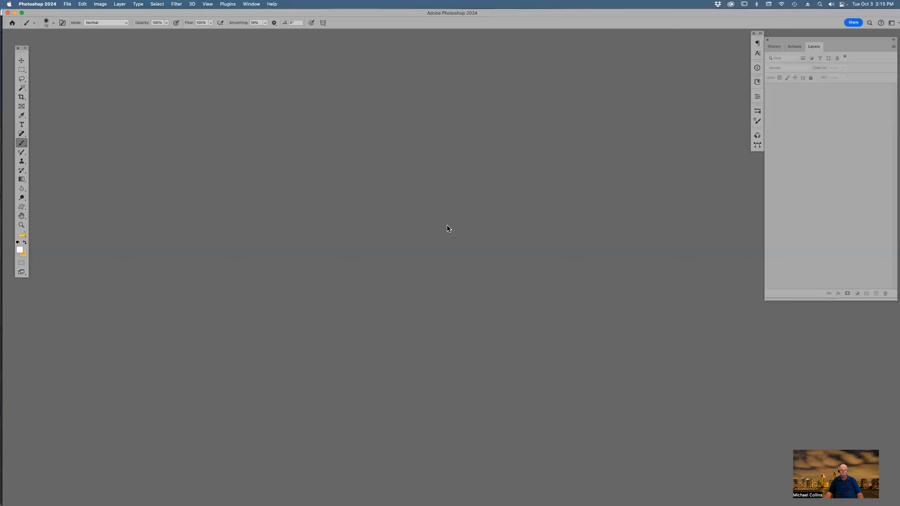
- Switch to Adobe Bridge and open Door_0001.psd from the 2023 October folder in Photoshop
{"action": "key", "text": "super+Tab"}
{"action": "scroll", "coordinate": [781, 241], "scroll_direction": "down", "scroll_amount": 6}
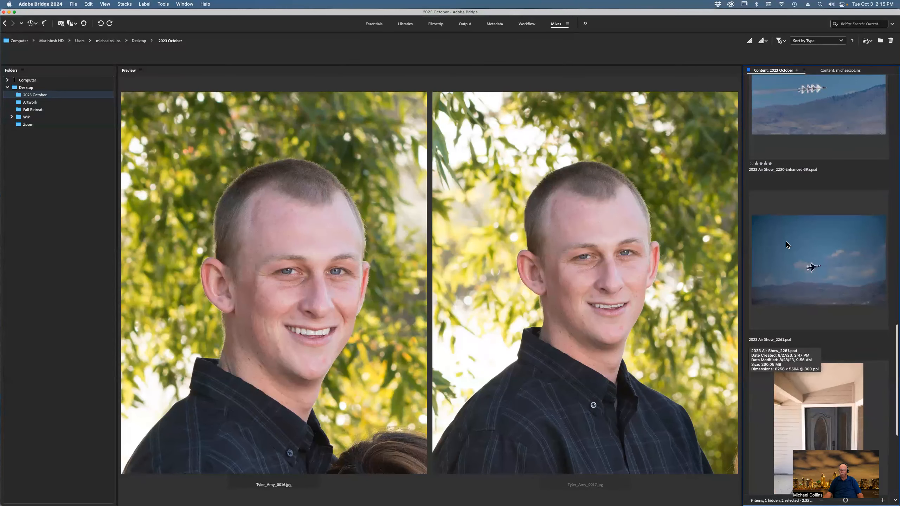
{"action": "scroll", "coordinate": [786, 246], "scroll_direction": "down", "scroll_amount": 3}
{"action": "left_click", "coordinate": [802, 297]}
{"action": "double_click", "coordinate": [803, 297]}
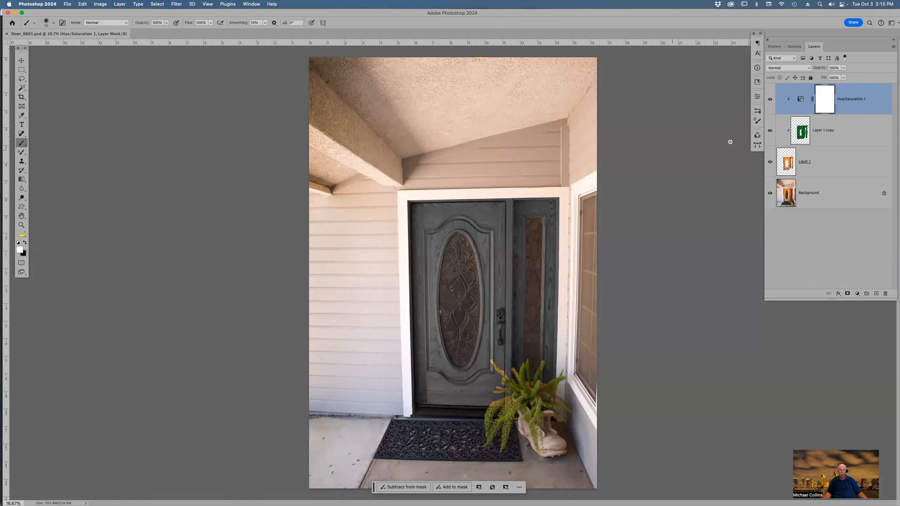
- Recolor the door green in the Hue/Saturation 1 adjustment by shifting Hue, with Saturation -22 and Lightness -42
{"action": "double_click", "coordinate": [801, 102]}
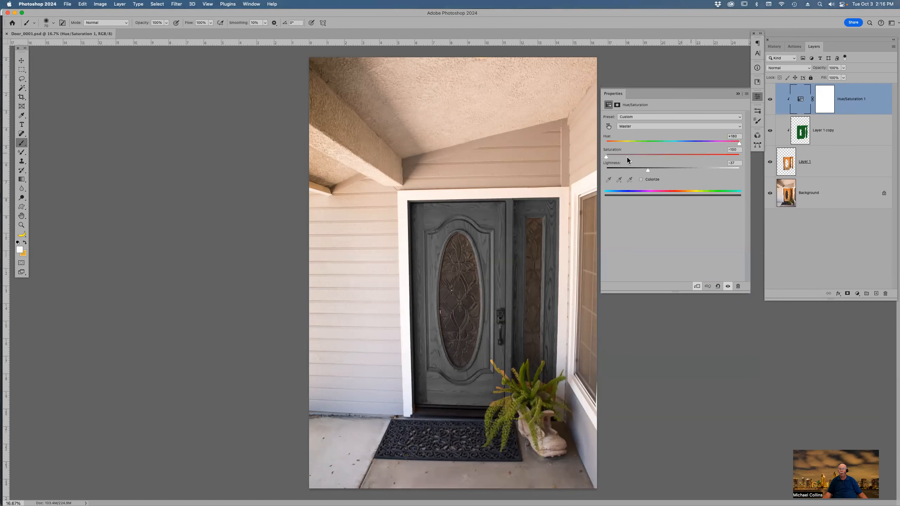
{"action": "left_click_drag", "start_coordinate": [623, 156], "coordinate": [655, 157]}
{"action": "left_click_drag", "start_coordinate": [724, 163], "coordinate": [643, 167]}
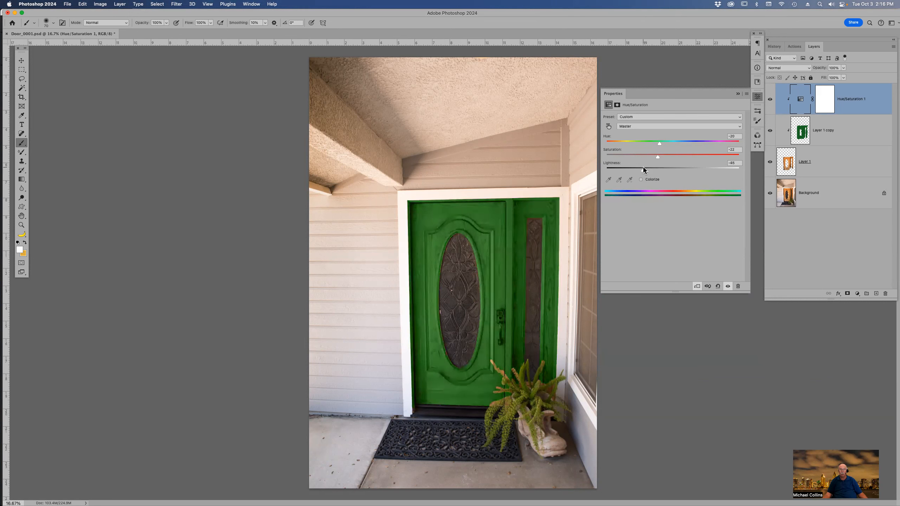
{"action": "mouse_move", "coordinate": [649, 141]}
{"action": "left_mouse_down"}
{"action": "mouse_move", "coordinate": [638, 141]}
{"action": "mouse_move", "coordinate": [646, 143]}
{"action": "left_mouse_up"}
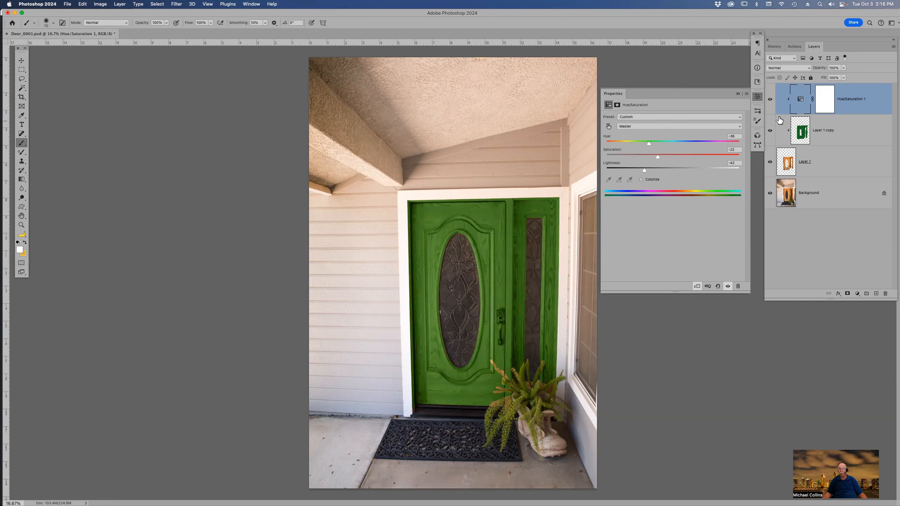
{"action": "left_click", "coordinate": [737, 94]}
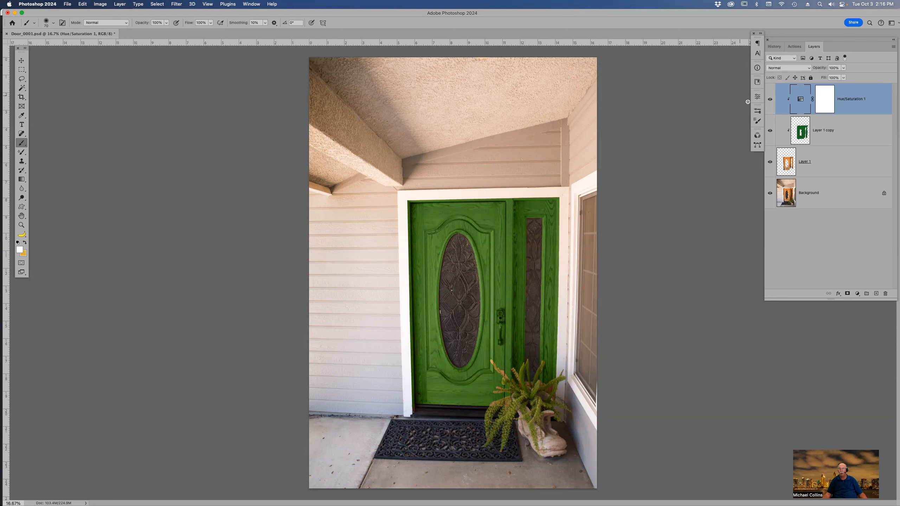
- Load and clear a selection from Layer 1 copy, and toggle the visibility of Hue/Saturation 1 and the door layers to compare colors
{"action": "left_click", "coordinate": [804, 134], "text": "super"}
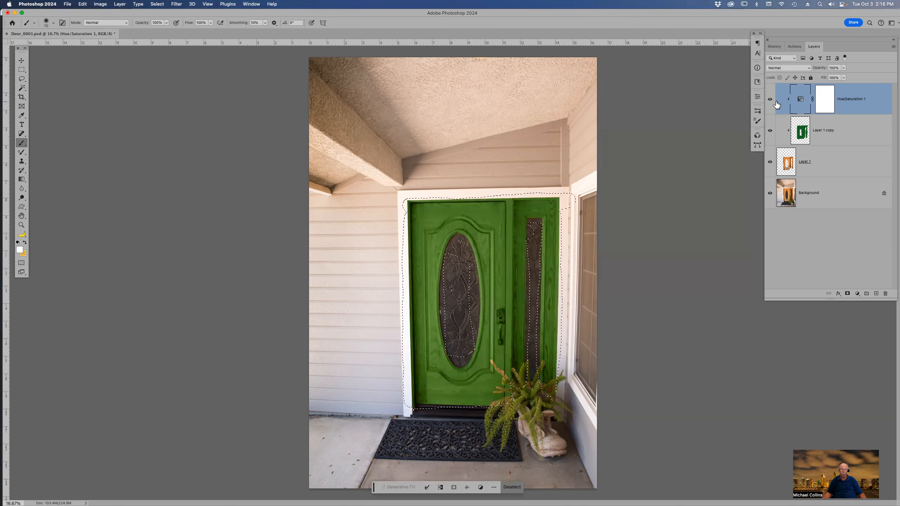
{"action": "left_click", "coordinate": [786, 129], "text": "alt"}
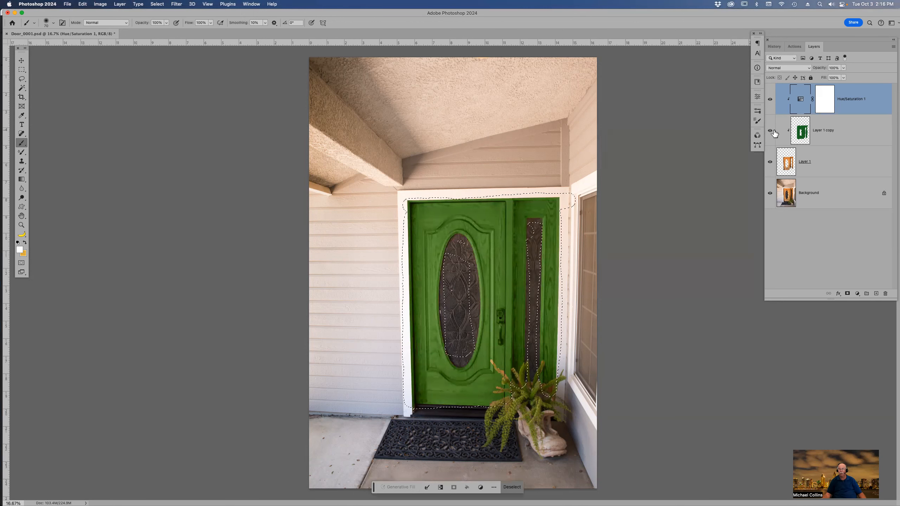
{"action": "left_click", "coordinate": [769, 100]}
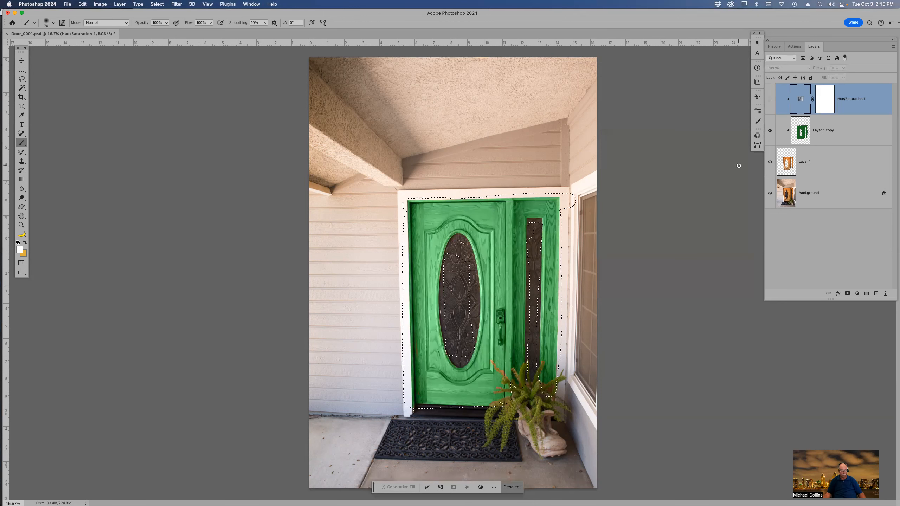
{"action": "key", "text": "super+d"}
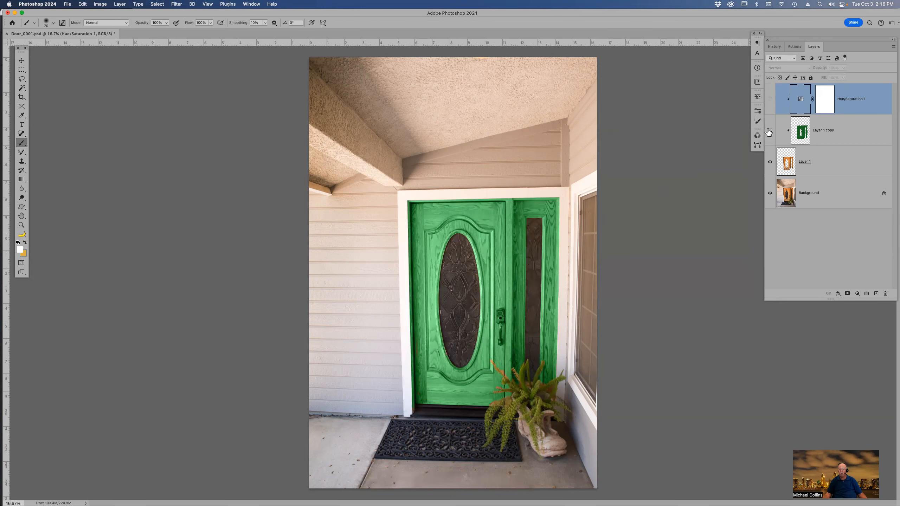
{"action": "left_click", "coordinate": [769, 131]}
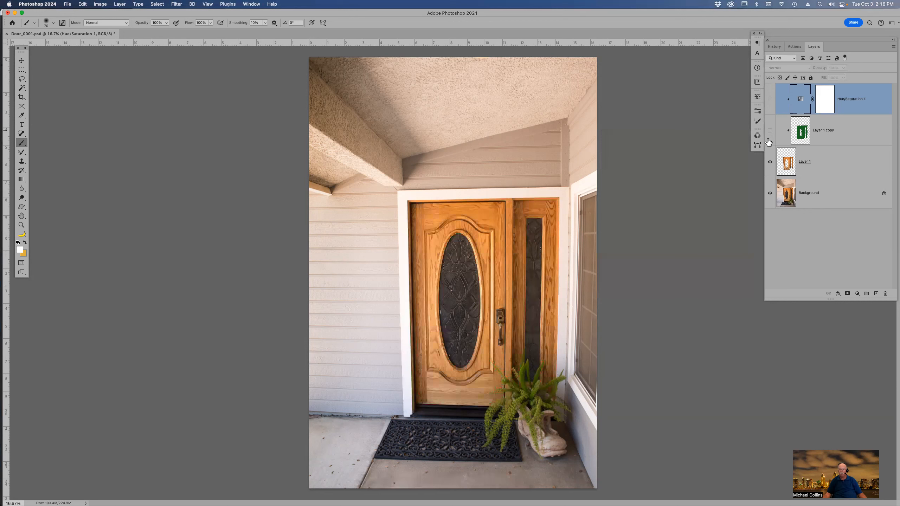
{"action": "left_click", "coordinate": [770, 162]}
{"action": "left_click", "coordinate": [770, 130]}
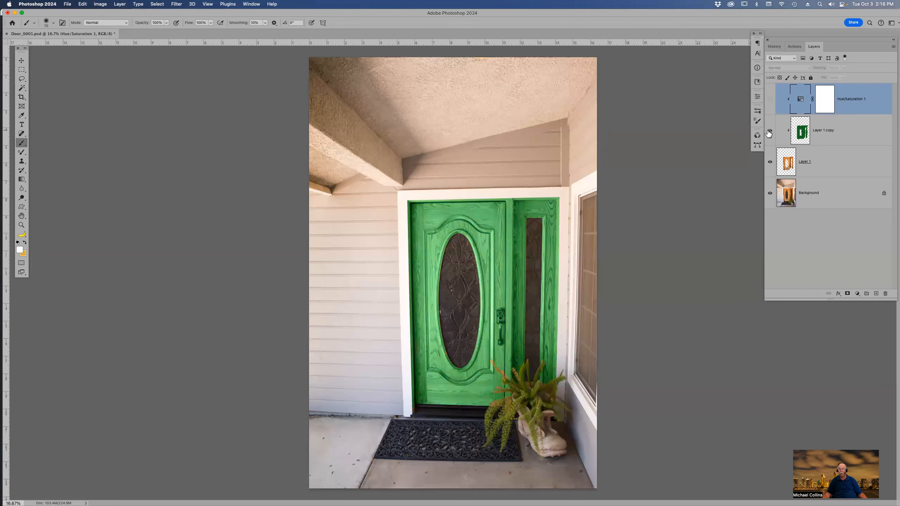
{"action": "left_click", "coordinate": [769, 99]}
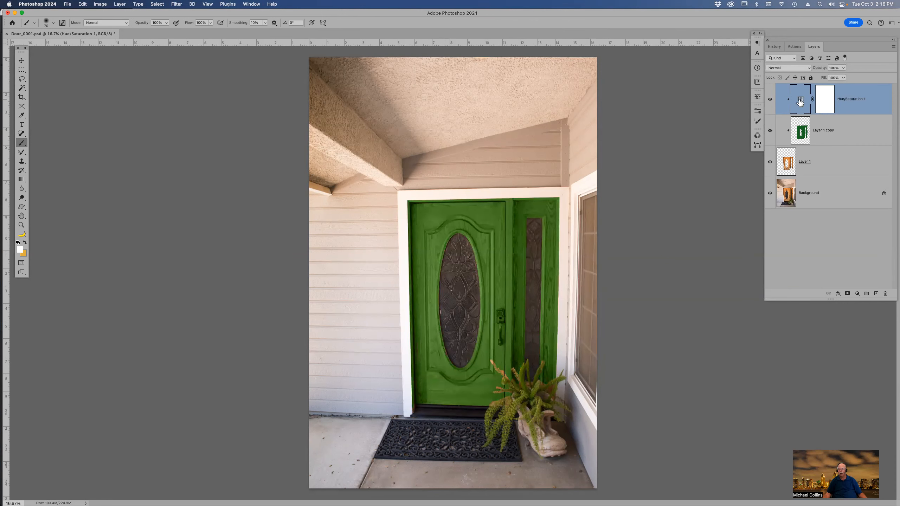
- Recolor the door red in the Hue/Saturation 1 adjustment by shifting Hue, setting Saturation to 0 and raising Lightness
{"action": "double_click", "coordinate": [800, 102]}
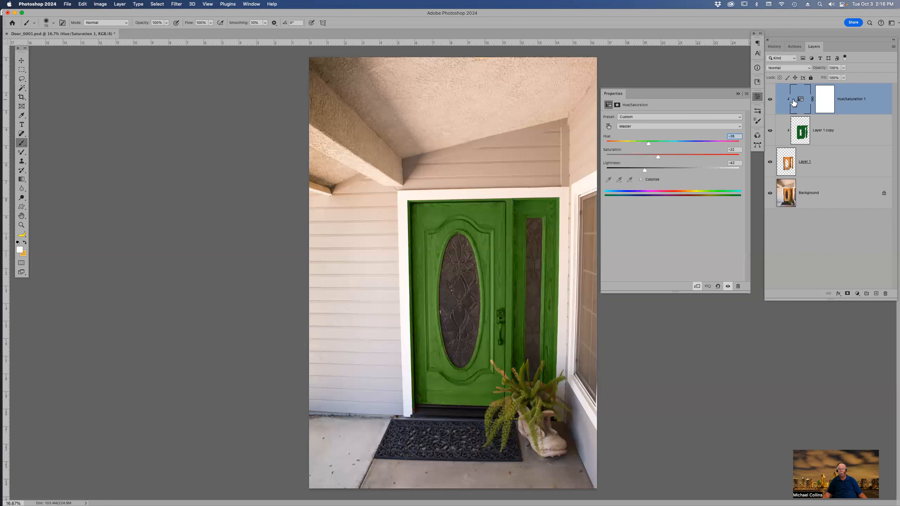
{"action": "left_click_drag", "start_coordinate": [698, 157], "coordinate": [725, 157]}
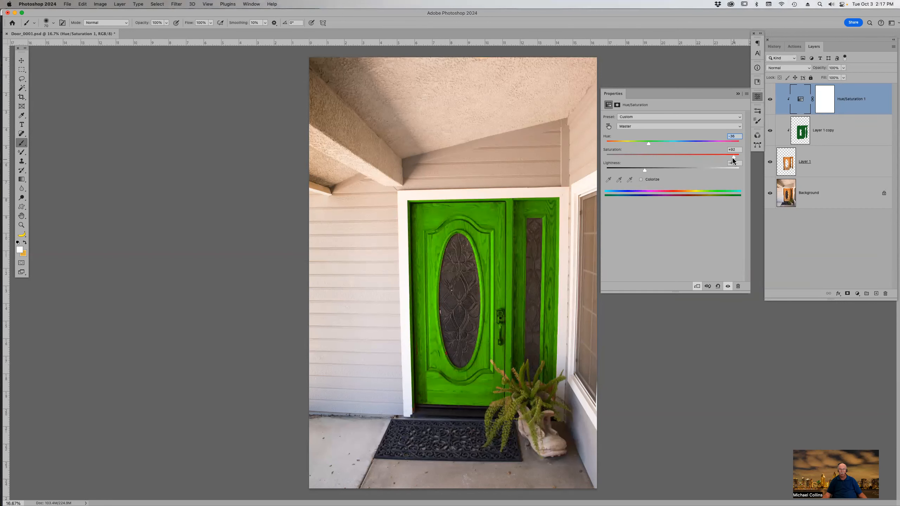
{"action": "left_click_drag", "start_coordinate": [649, 144], "coordinate": [618, 144]}
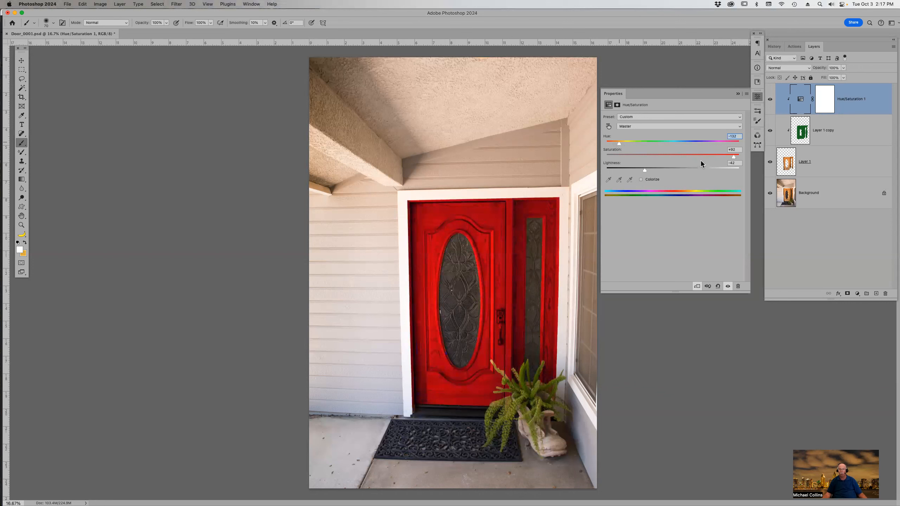
{"action": "left_click_drag", "start_coordinate": [702, 155], "coordinate": [662, 170]}
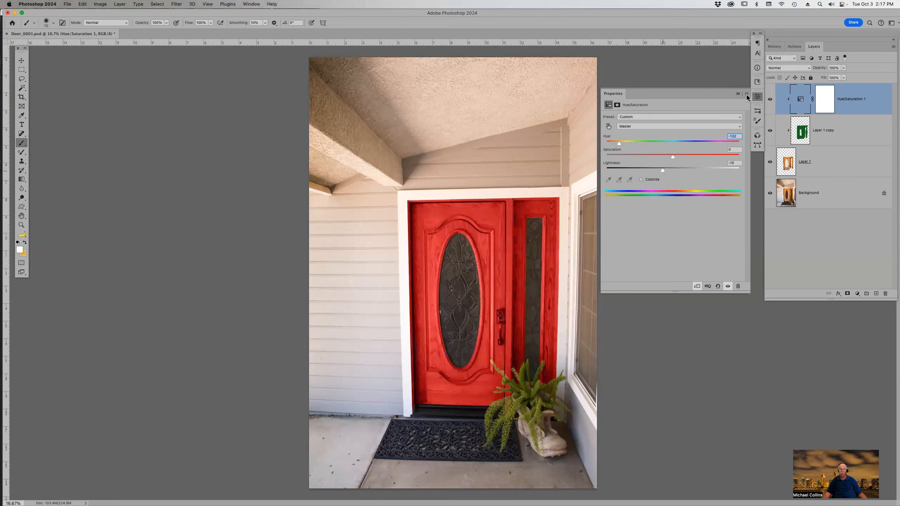
- Add an unclipped Hue/Saturation adjustment layer above the stack, with a slight positive Hue shift and Saturation -42
{"action": "left_click", "coordinate": [857, 294]}
{"action": "left_click", "coordinate": [858, 294]}
{"action": "left_click", "coordinate": [858, 294]}
{"action": "left_click", "coordinate": [857, 294]}
{"action": "left_click", "coordinate": [858, 294]}
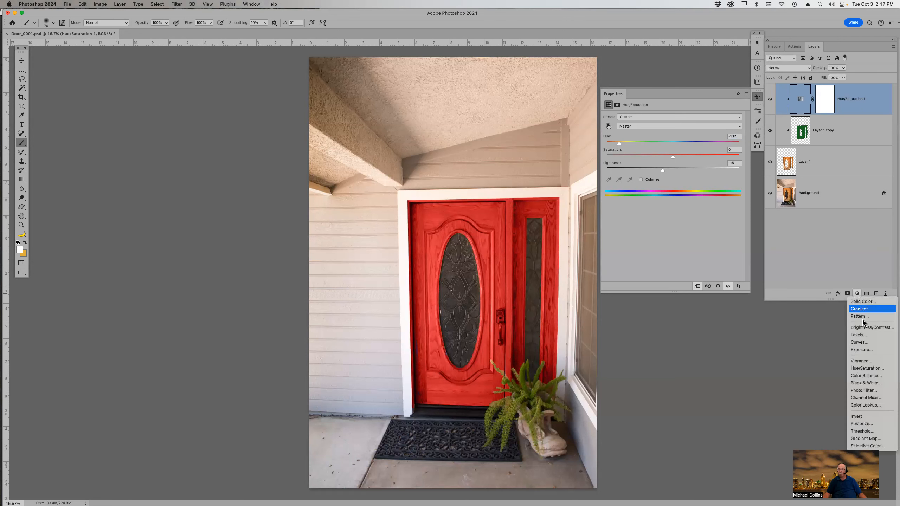
{"action": "left_click", "coordinate": [870, 369]}
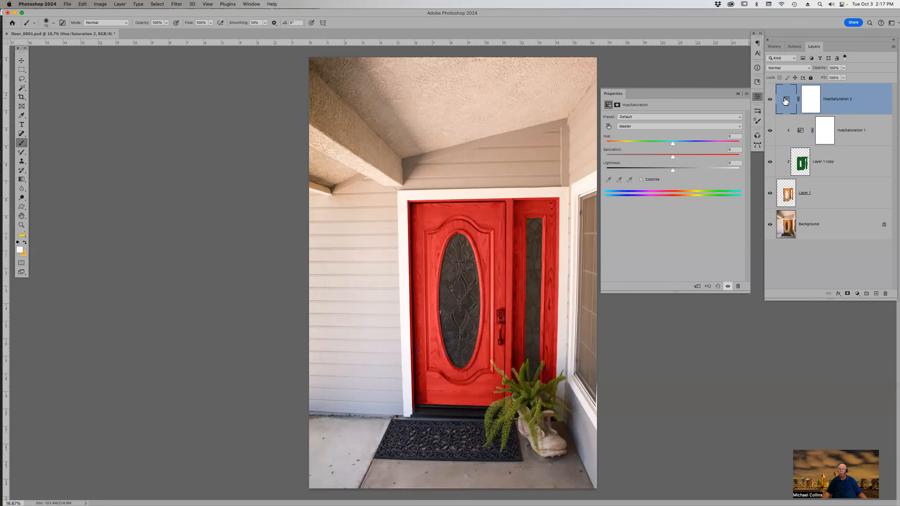
{"action": "mouse_move", "coordinate": [680, 154]}
{"action": "left_mouse_down"}
{"action": "mouse_move", "coordinate": [700, 155]}
{"action": "mouse_move", "coordinate": [644, 162]}
{"action": "mouse_move", "coordinate": [663, 143]}
{"action": "mouse_move", "coordinate": [691, 143]}
{"action": "mouse_move", "coordinate": [680, 145]}
{"action": "left_mouse_up"}
{"action": "left_click", "coordinate": [649, 141]}
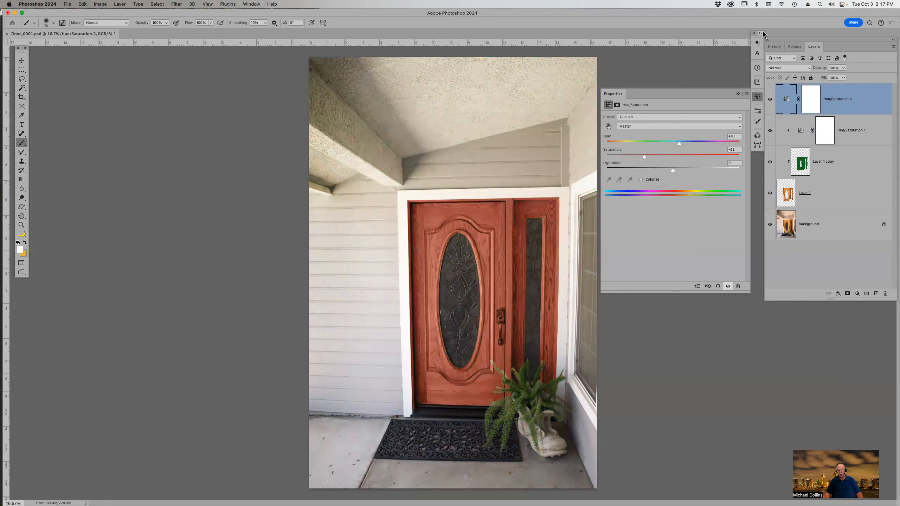
- Close Door_0001.psd without saving, and open Pizza-Sample-6.psd from Adobe Bridge
{"action": "key", "text": "super+w"}
{"action": "left_click", "coordinate": [466, 180]}
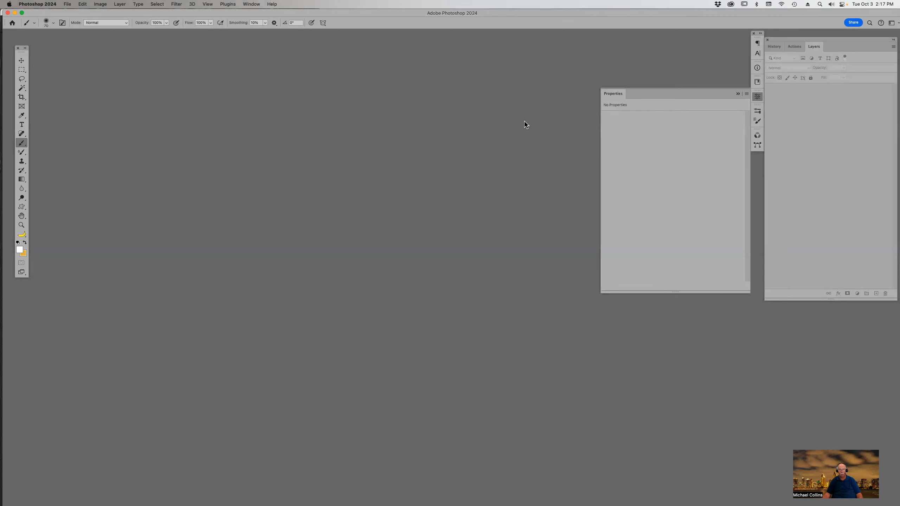
{"action": "key", "text": "super+Tab"}
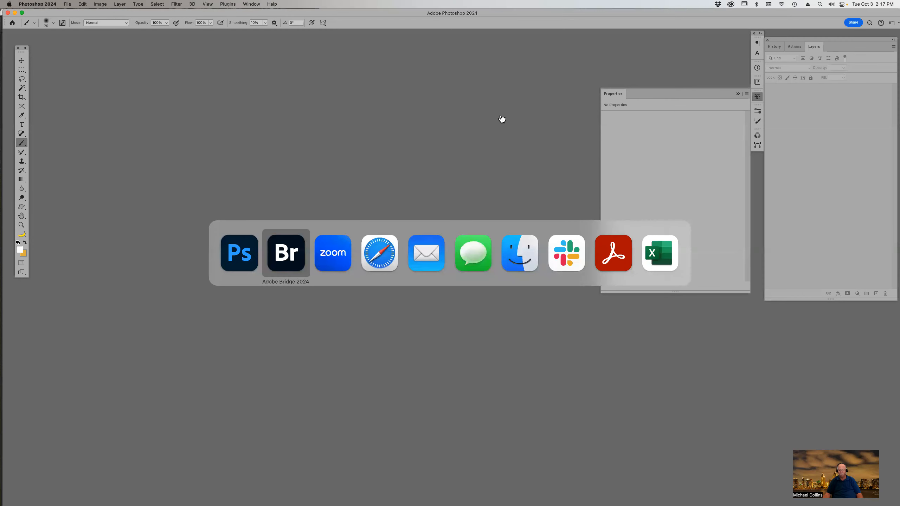
{"action": "scroll", "coordinate": [807, 172], "scroll_direction": "down", "scroll_amount": 3}
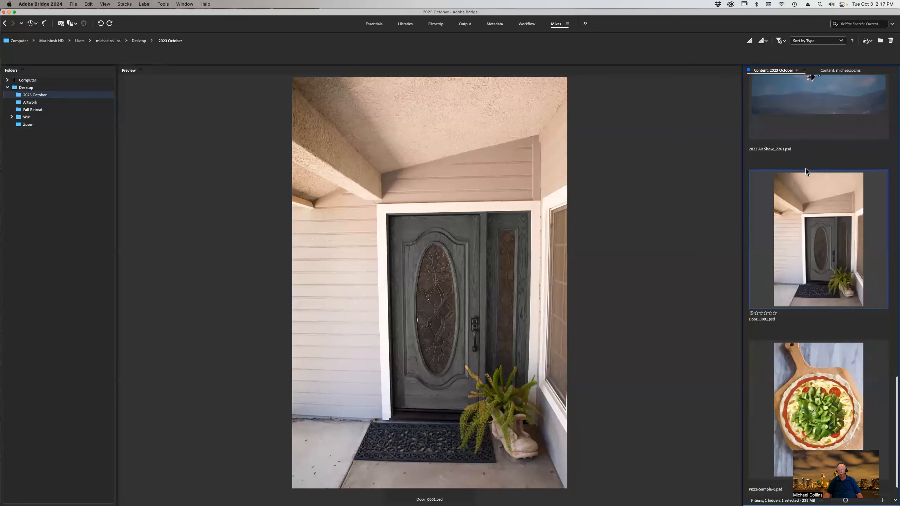
{"action": "scroll", "coordinate": [807, 172], "scroll_direction": "up", "scroll_amount": 3}
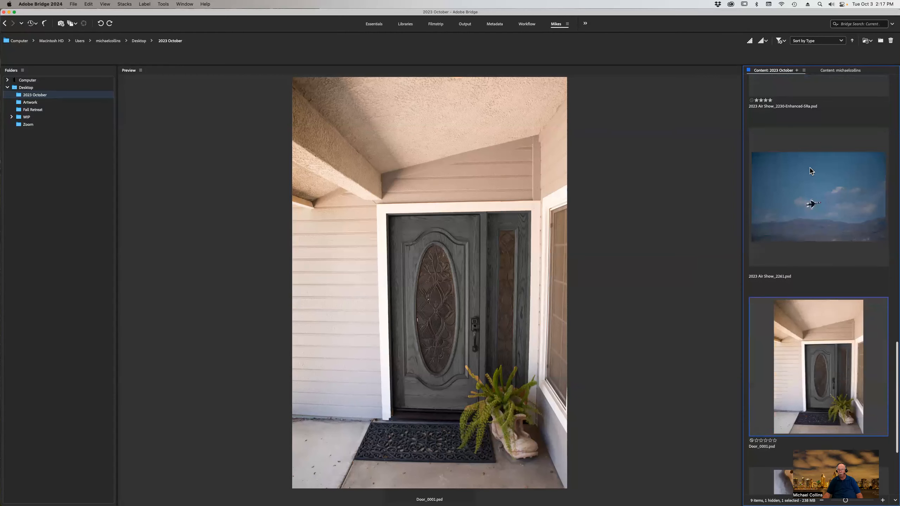
{"action": "scroll", "coordinate": [812, 171], "scroll_direction": "down", "scroll_amount": 3}
{"action": "left_click", "coordinate": [822, 388]}
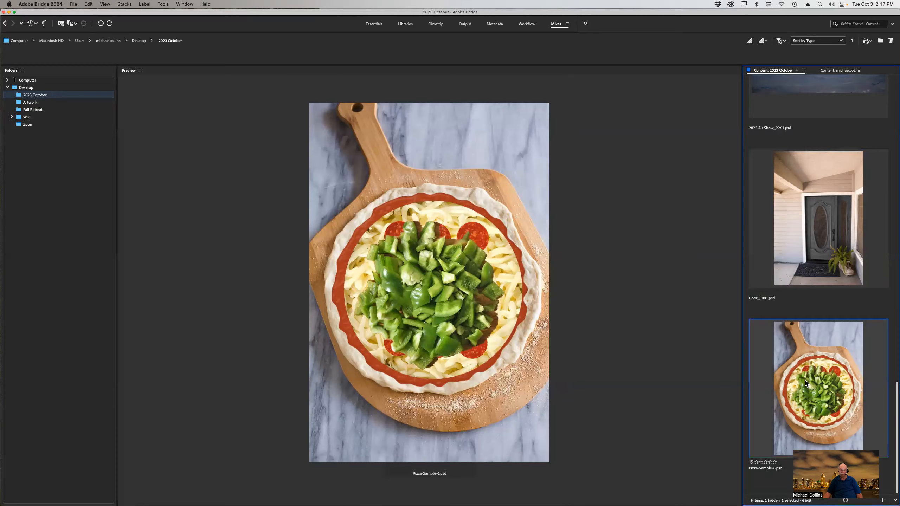
{"action": "double_click", "coordinate": [805, 383]}
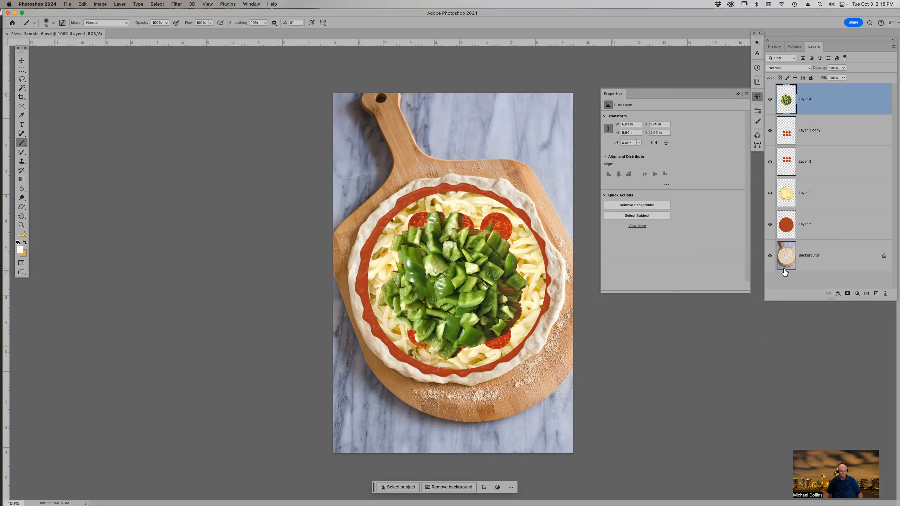
- Show only the Background layer, and reveal Layer 2, Layer 1, Layer 3 and Layer 3 copy one at a time
{"action": "left_click", "coordinate": [770, 256], "text": "alt"}
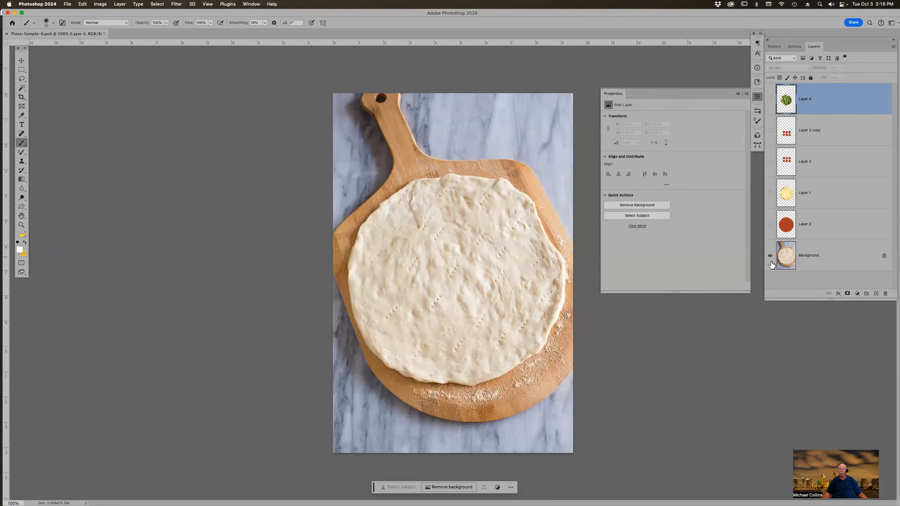
{"action": "left_click", "coordinate": [770, 224]}
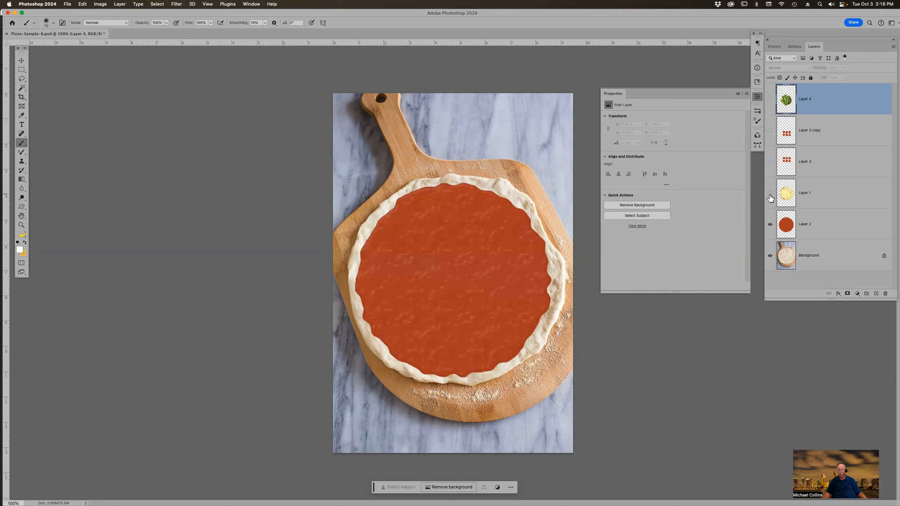
{"action": "left_click", "coordinate": [770, 193]}
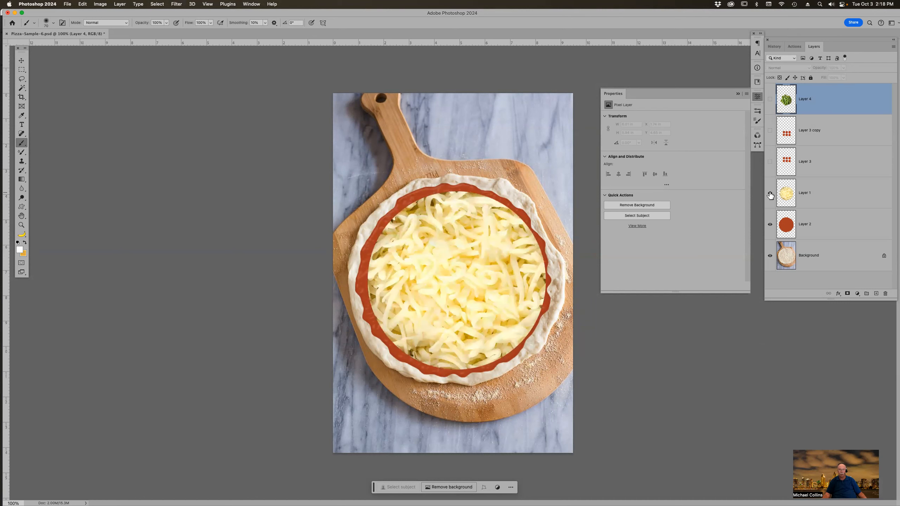
{"action": "left_click", "coordinate": [770, 161]}
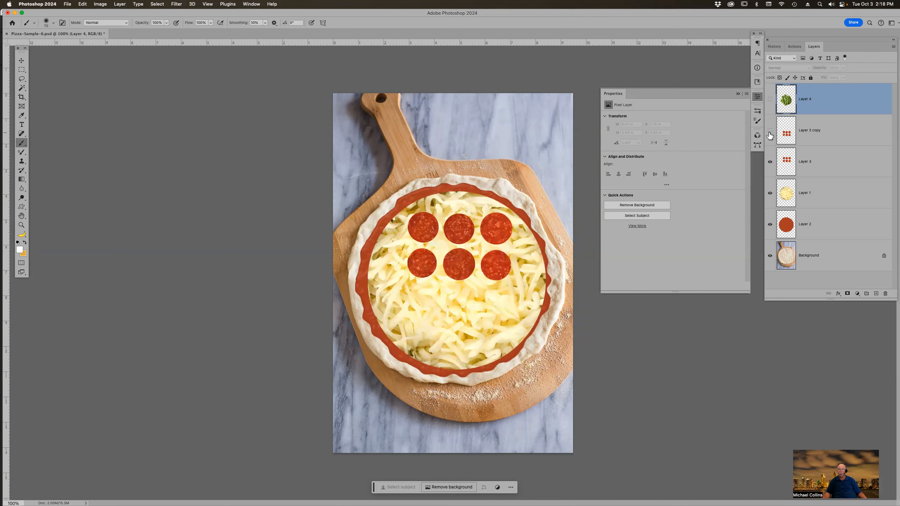
{"action": "left_click", "coordinate": [770, 131]}
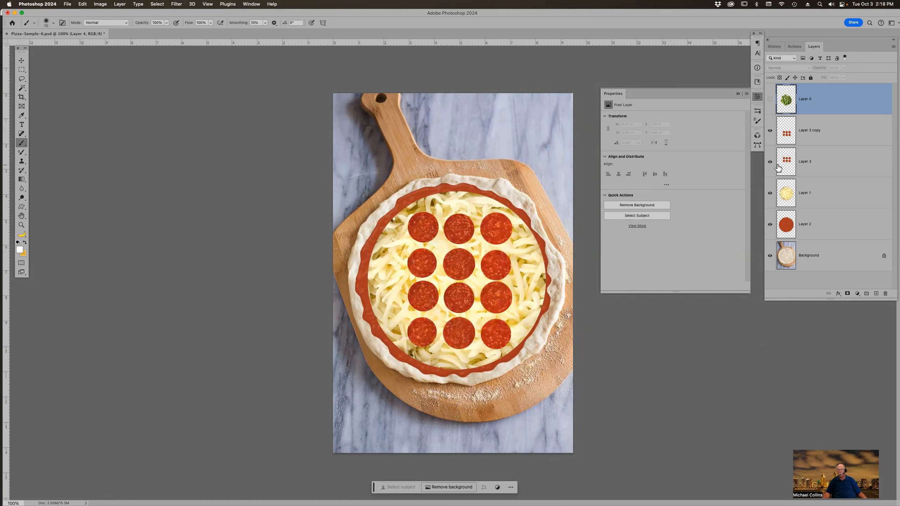
- Move Layer 3's pepperoni slices down over the lower rows, and nudge them back up to their starting position
{"action": "left_click", "coordinate": [818, 167]}
{"action": "key", "text": "v"}
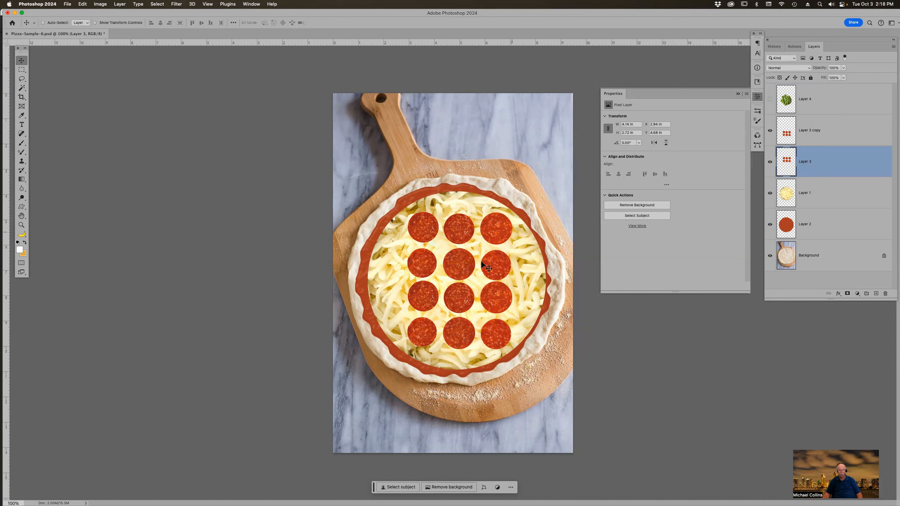
{"action": "left_click_drag", "start_coordinate": [463, 267], "coordinate": [462, 294]}
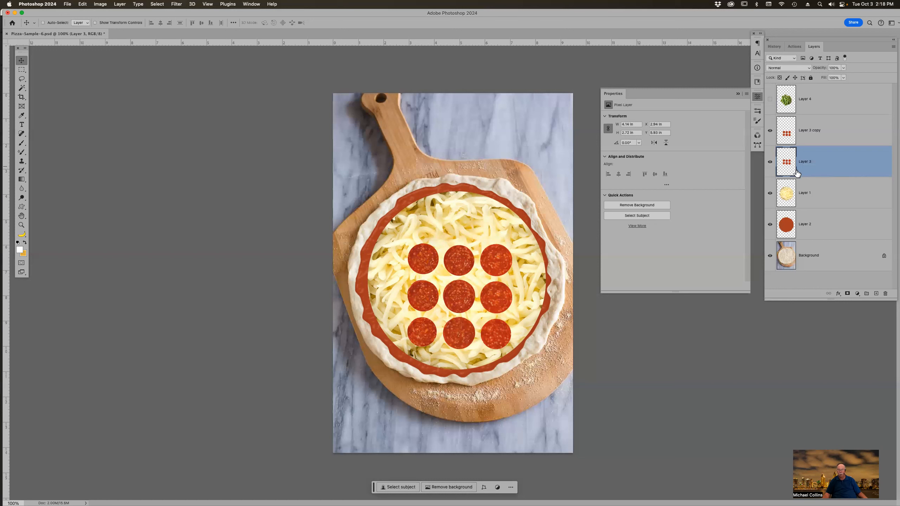
{"action": "key", "text": "shift+Up"}
{"action": "key", "text": "shift+Up"}
{"action": "key", "text": "shift+Up"}
{"action": "key", "text": "shift+Up"}
{"action": "key", "text": "shift+Up"}
{"action": "key", "text": "shift+Up"}
{"action": "key", "text": "shift+Up"}
{"action": "key", "text": "shift+Up"}
{"action": "key", "text": "shift+Up"}
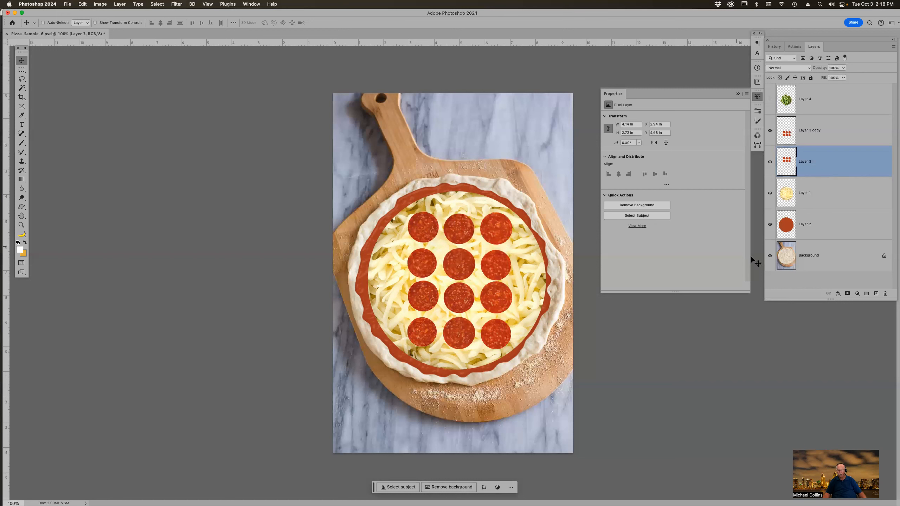
- Add a layer mask to Layer 3 and paint black on it to hide the upper-right and second-row middle pepperoni slices
{"action": "left_click", "coordinate": [848, 294]}
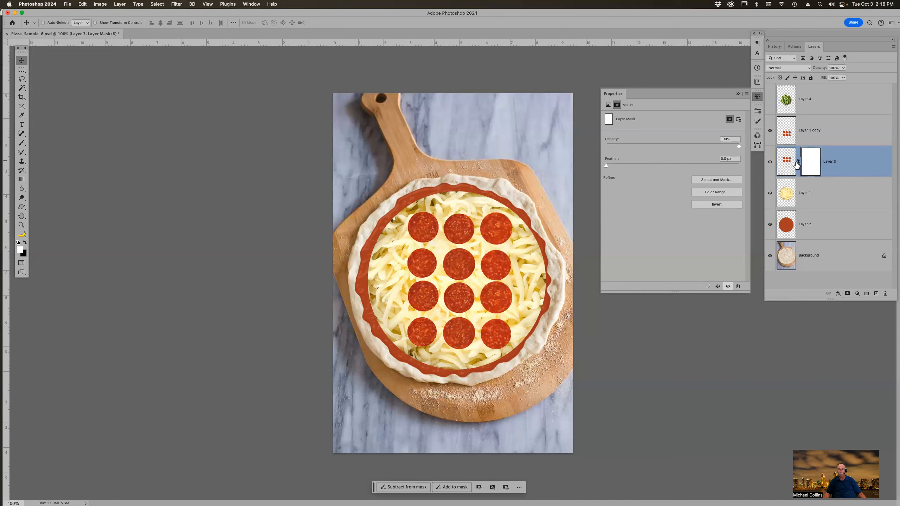
{"action": "key", "text": "b"}
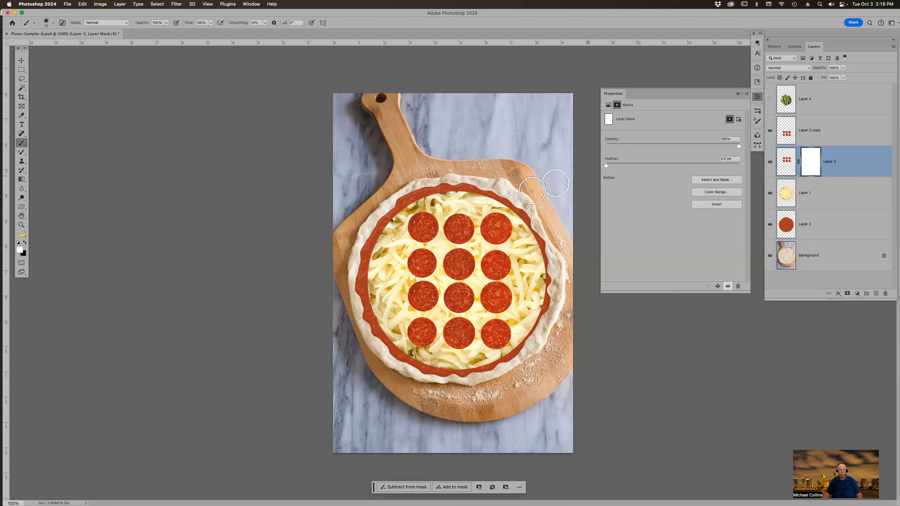
{"action": "key", "text": "x"}
{"action": "left_click", "coordinate": [491, 222]}
{"action": "left_click", "coordinate": [490, 222]}
{"action": "left_click", "coordinate": [489, 222]}
{"action": "left_click", "coordinate": [489, 221]}
{"action": "mouse_move", "coordinate": [489, 222]}
{"action": "left_mouse_down"}
{"action": "mouse_move", "coordinate": [502, 224]}
{"action": "mouse_move", "coordinate": [494, 237]}
{"action": "mouse_move", "coordinate": [509, 236]}
{"action": "left_mouse_up"}
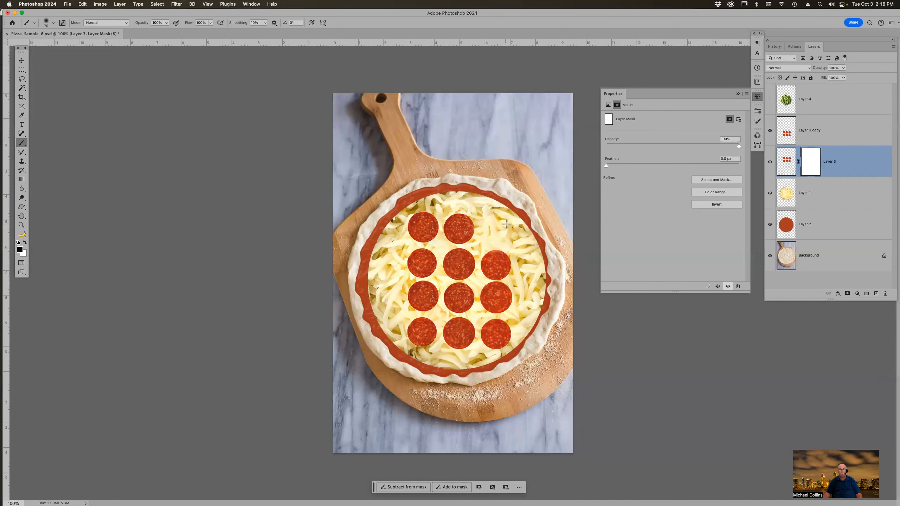
{"action": "mouse_move", "coordinate": [462, 257]}
{"action": "left_mouse_down"}
{"action": "mouse_move", "coordinate": [451, 273]}
{"action": "mouse_move", "coordinate": [466, 261]}
{"action": "mouse_move", "coordinate": [466, 273]}
{"action": "mouse_move", "coordinate": [469, 262]}
{"action": "mouse_move", "coordinate": [453, 277]}
{"action": "mouse_move", "coordinate": [468, 258]}
{"action": "left_mouse_up"}
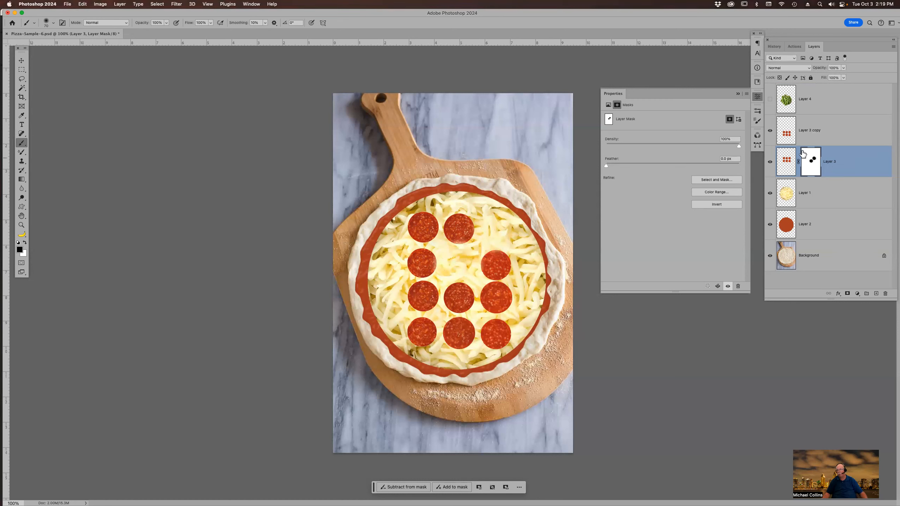
- Show the green pepper layer, Layer 4, and add a layer mask to it
{"action": "left_click", "coordinate": [771, 102]}
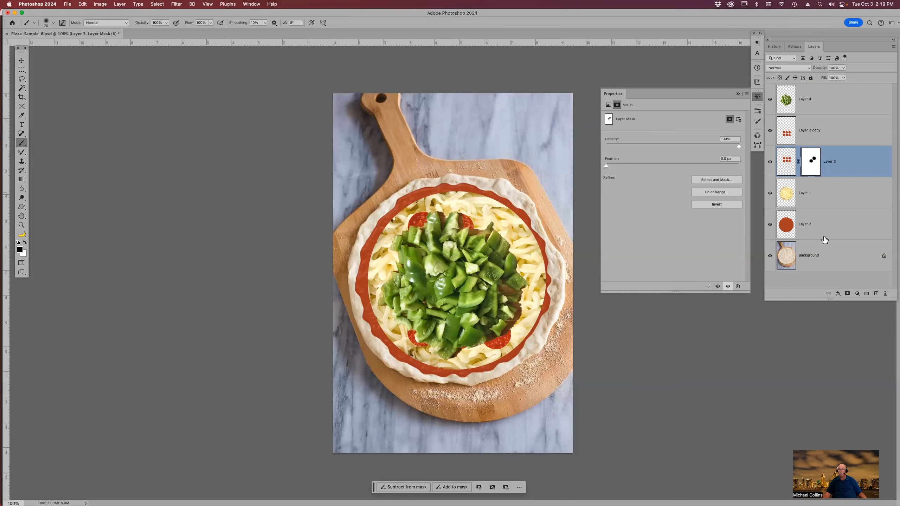
{"action": "left_click", "coordinate": [848, 294]}
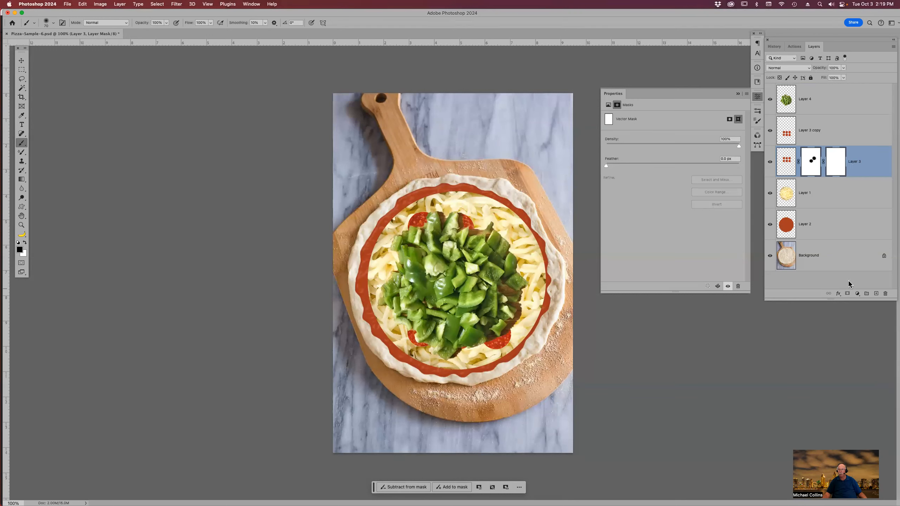
{"action": "key", "text": "super+z"}
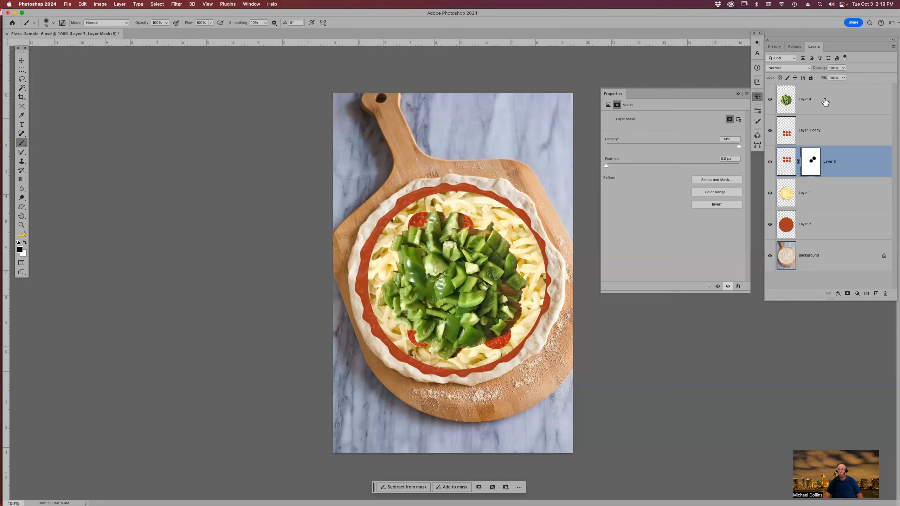
{"action": "left_click", "coordinate": [823, 101]}
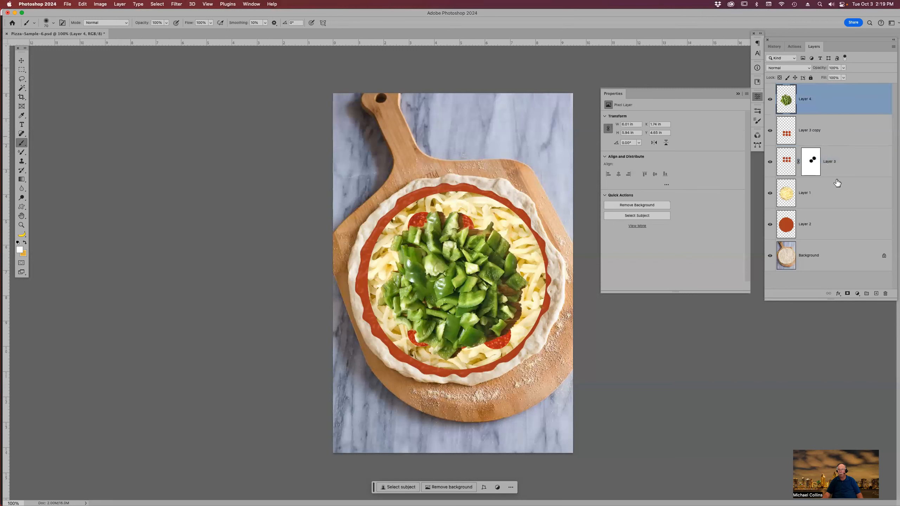
{"action": "left_click", "coordinate": [848, 293]}
- Enlarge the brush to 175 and paint black at 40% opacity over the green peppers on Layer 4's mask
{"action": "key", "text": "bracketright"}
{"action": "key", "text": "bracketright"}
{"action": "key", "text": "bracketright"}
{"action": "key", "text": "bracketright"}
{"action": "key", "text": "bracketright"}
{"action": "key", "text": "bracketright"}
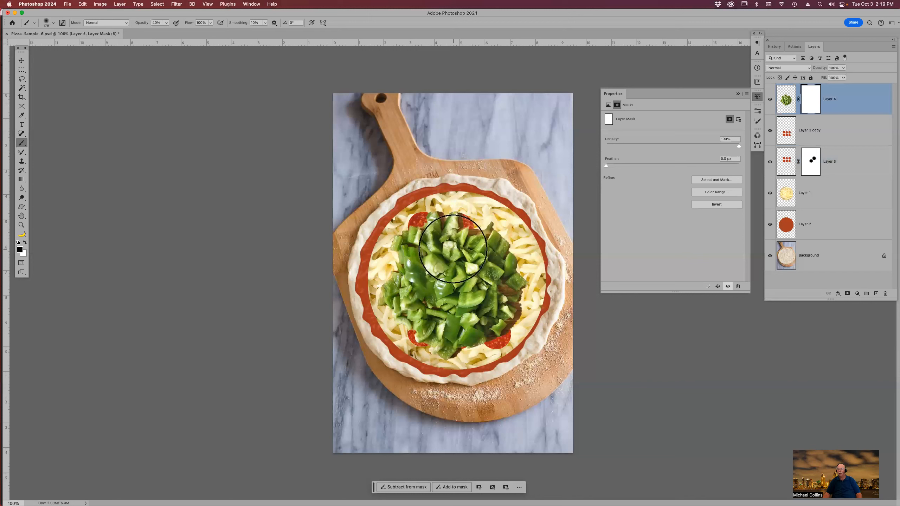
{"action": "mouse_move", "coordinate": [453, 245]}
{"action": "left_mouse_down"}
{"action": "mouse_move", "coordinate": [419, 265]}
{"action": "mouse_move", "coordinate": [460, 301]}
{"action": "mouse_move", "coordinate": [464, 257]}
{"action": "mouse_move", "coordinate": [496, 276]}
{"action": "mouse_move", "coordinate": [449, 345]}
{"action": "mouse_move", "coordinate": [408, 321]}
{"action": "mouse_move", "coordinate": [393, 290]}
{"action": "left_mouse_up"}
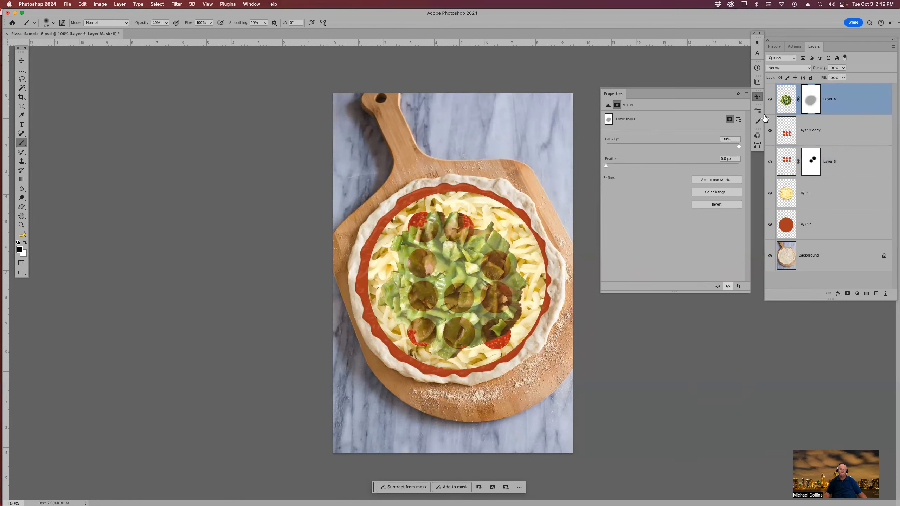
- Paint black at 100% brush opacity on Layer 4's mask, and paint white over it to restore the peppers
{"action": "key", "text": "0"}
{"action": "left_click", "coordinate": [449, 249]}
{"action": "mouse_move", "coordinate": [448, 249]}
{"action": "left_mouse_down"}
{"action": "mouse_move", "coordinate": [421, 263]}
{"action": "mouse_move", "coordinate": [448, 315]}
{"action": "mouse_move", "coordinate": [505, 235]}
{"action": "mouse_move", "coordinate": [493, 266]}
{"action": "mouse_move", "coordinate": [417, 244]}
{"action": "mouse_move", "coordinate": [469, 302]}
{"action": "mouse_move", "coordinate": [444, 332]}
{"action": "mouse_move", "coordinate": [413, 256]}
{"action": "mouse_move", "coordinate": [449, 277]}
{"action": "mouse_move", "coordinate": [401, 308]}
{"action": "left_mouse_up"}
{"action": "key", "text": "x"}
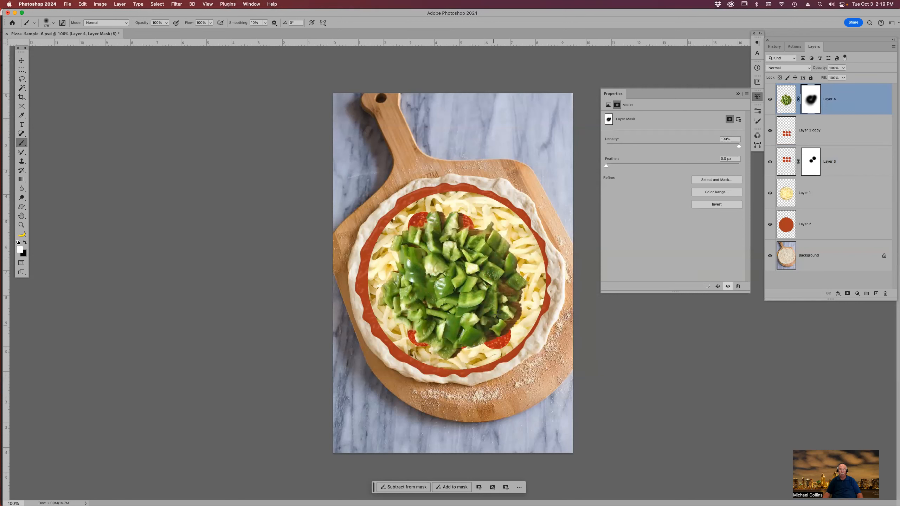
{"action": "left_click_drag", "start_coordinate": [437, 237], "coordinate": [450, 236]}
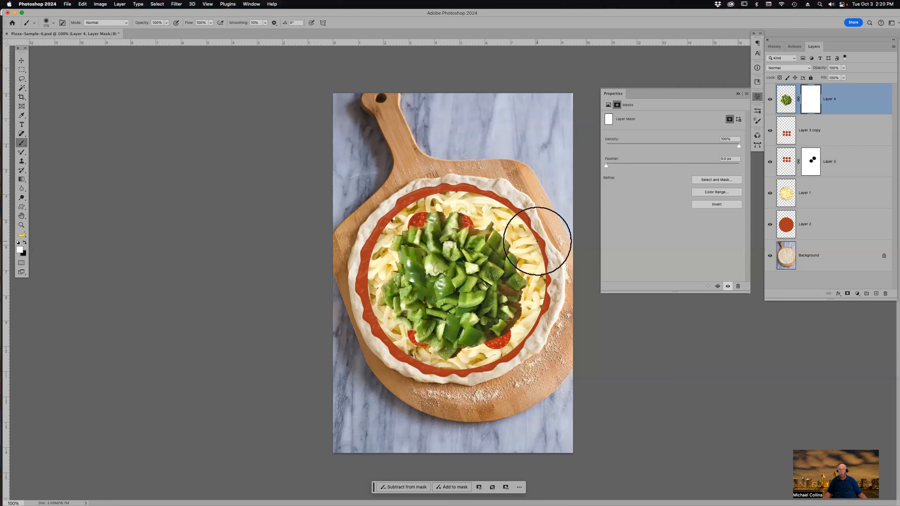
- Erase two spots in the middle of the green peppers directly from Layer 4's pixels with an enlarged Eraser
{"action": "left_click", "coordinate": [787, 101]}
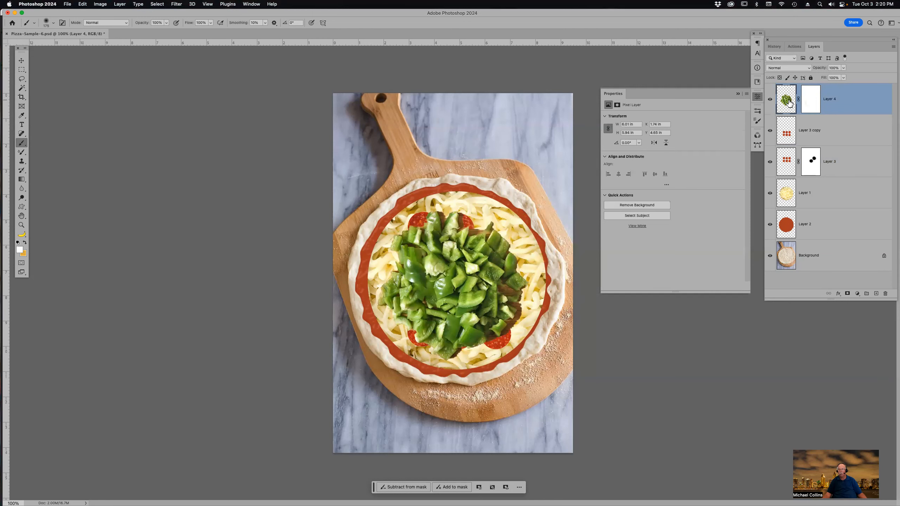
{"action": "key", "text": "e"}
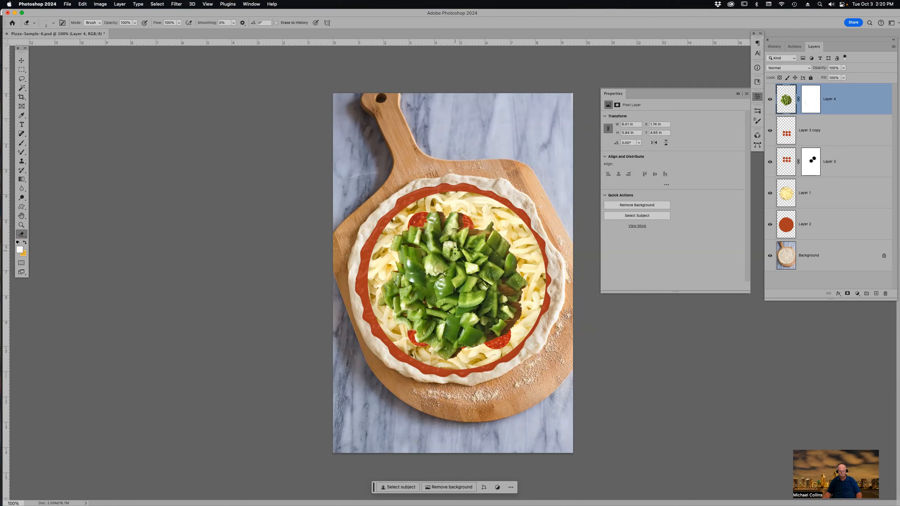
{"action": "key", "text": "bracketright"}
{"action": "key", "text": "bracketright"}
{"action": "key", "text": "bracketright"}
{"action": "left_click_drag", "start_coordinate": [451, 248], "coordinate": [456, 251]}
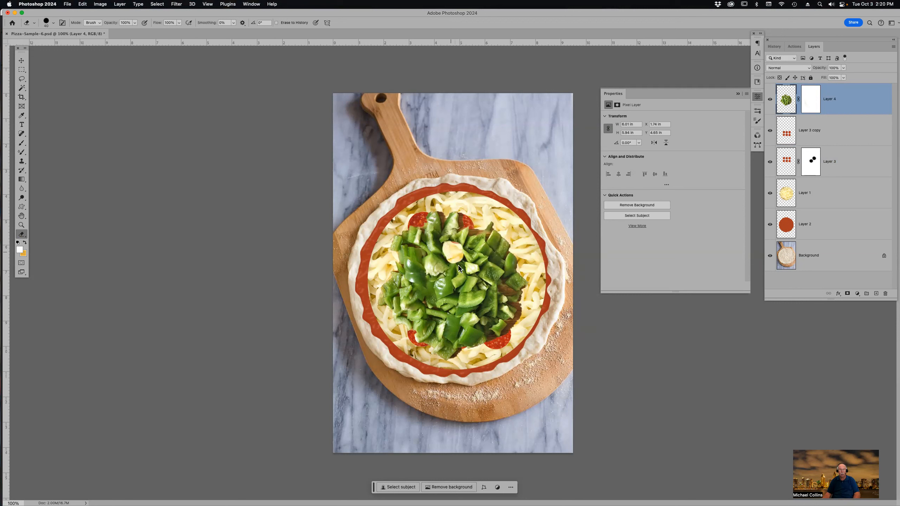
{"action": "left_click_drag", "start_coordinate": [450, 309], "coordinate": [451, 294]}
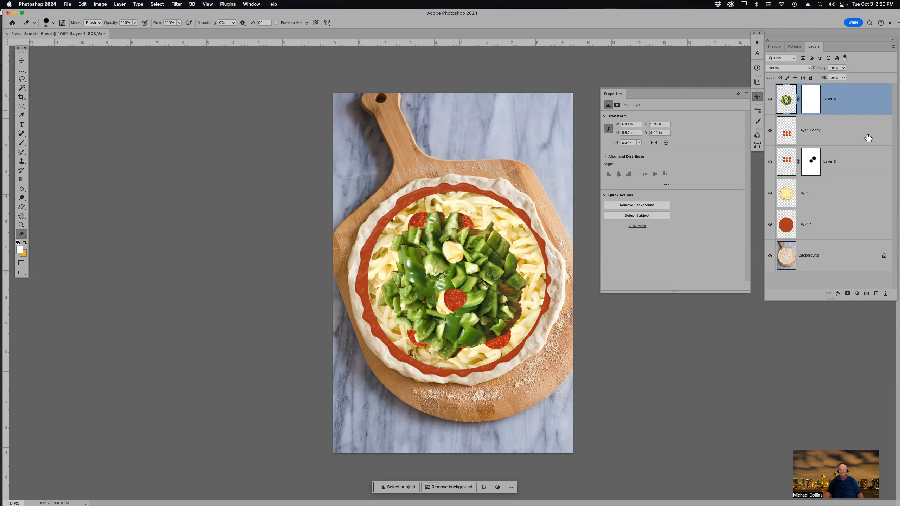
- Add a layer above Layer 4, brush yellow-orange over the upper-right marble, and set its blend mode to Color
{"action": "left_click", "coordinate": [876, 295]}
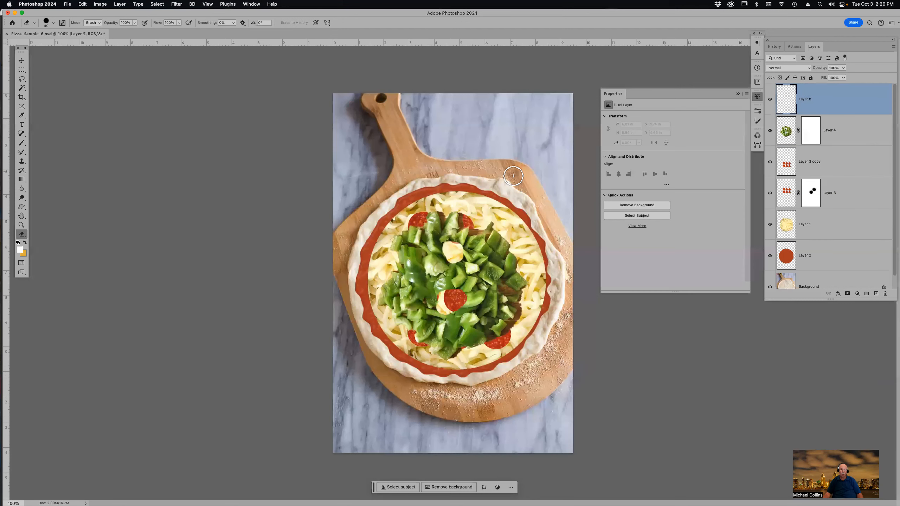
{"action": "key", "text": "b"}
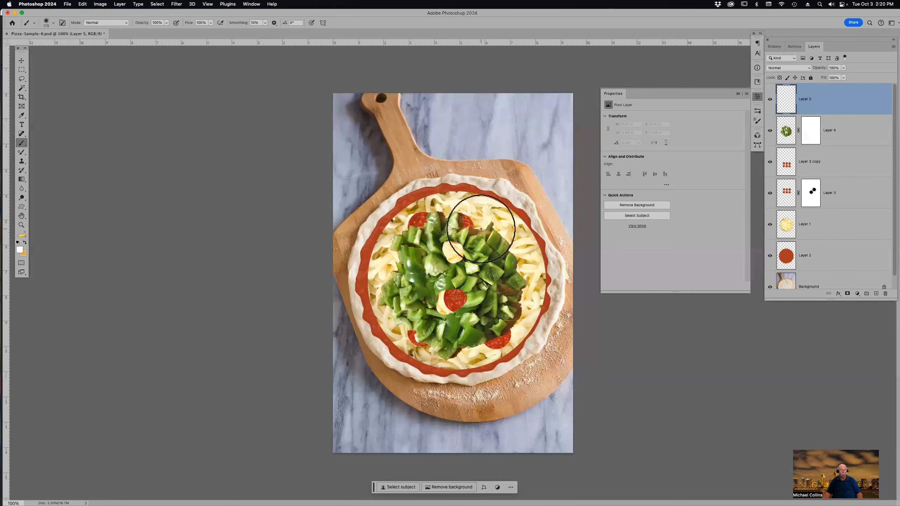
{"action": "key", "text": "x"}
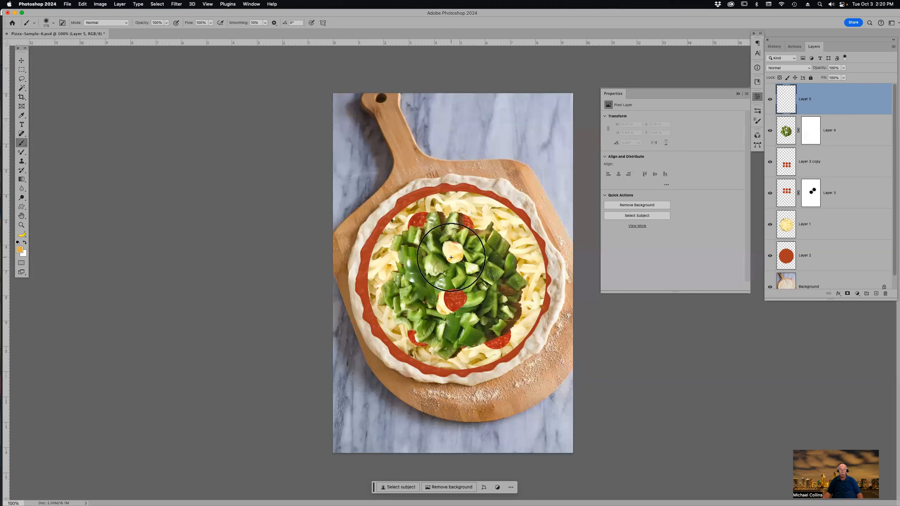
{"action": "mouse_move", "coordinate": [430, 124]}
{"action": "left_mouse_down"}
{"action": "mouse_move", "coordinate": [540, 124]}
{"action": "mouse_move", "coordinate": [554, 131]}
{"action": "mouse_move", "coordinate": [572, 199]}
{"action": "left_mouse_up"}
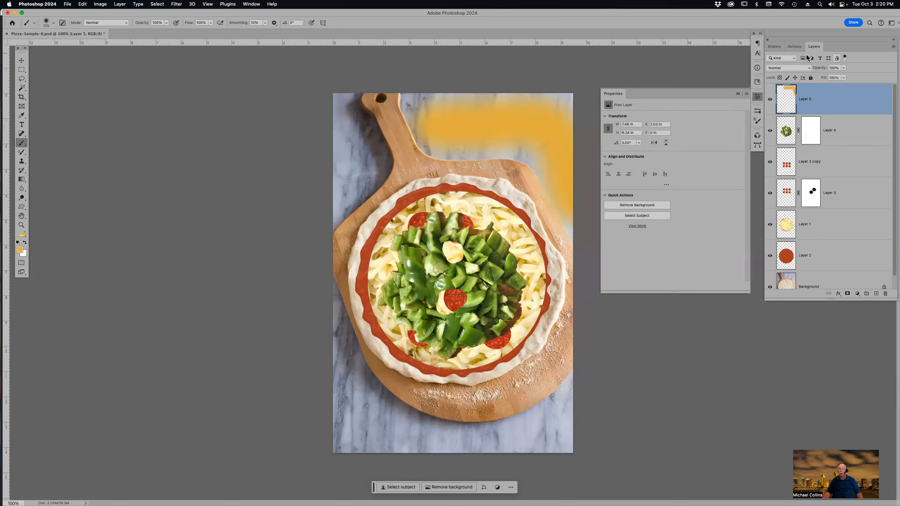
{"action": "left_click", "coordinate": [795, 68]}
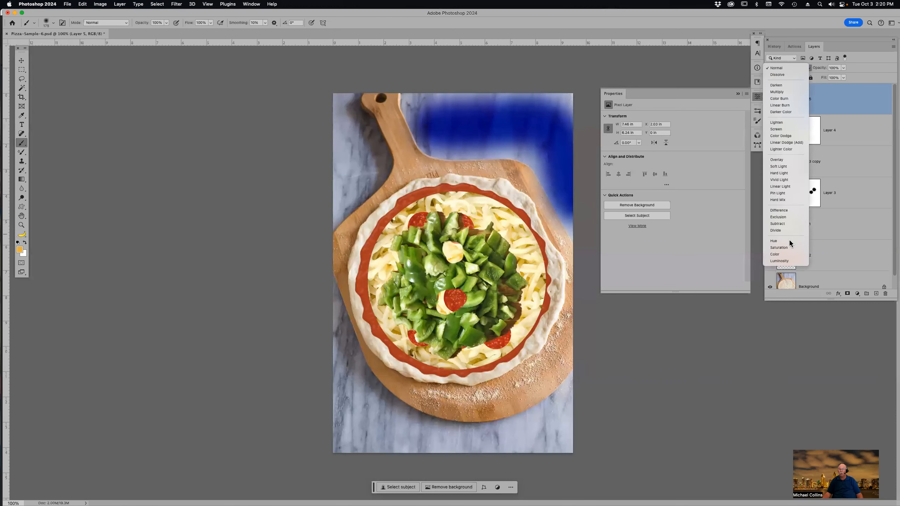
{"action": "left_click", "coordinate": [788, 254]}
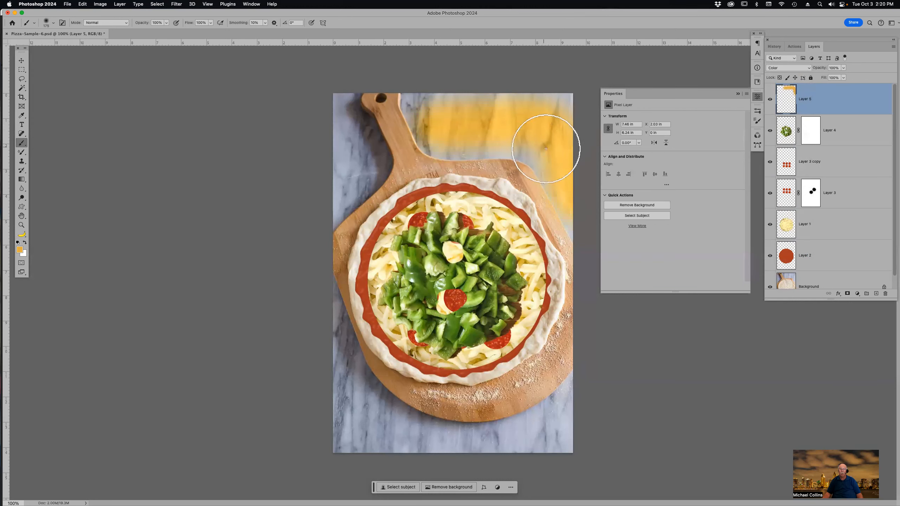
- Paint yellow-orange on Layer 5 over the remaining marble around the pizza board
{"action": "left_click_drag", "start_coordinate": [418, 99], "coordinate": [567, 101]}
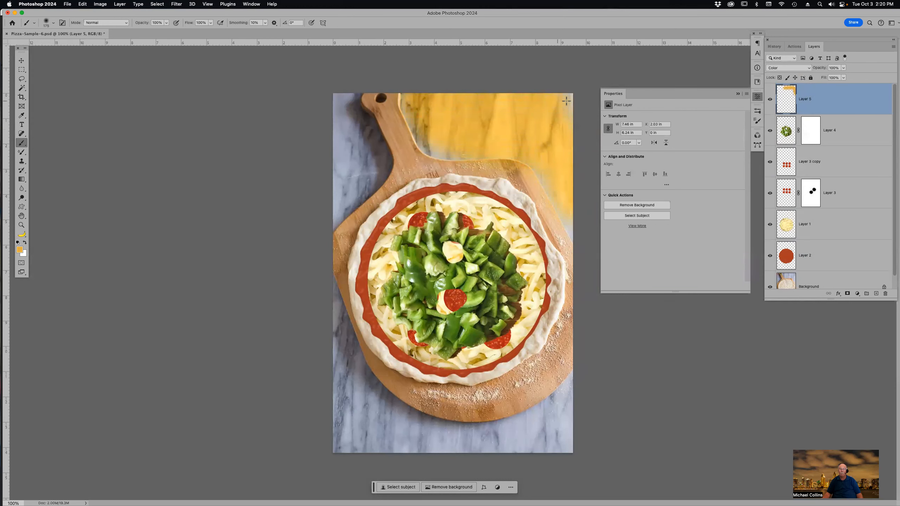
{"action": "mouse_move", "coordinate": [325, 64]}
{"action": "left_mouse_down"}
{"action": "mouse_move", "coordinate": [366, 145]}
{"action": "mouse_move", "coordinate": [368, 163]}
{"action": "mouse_move", "coordinate": [342, 203]}
{"action": "mouse_move", "coordinate": [346, 101]}
{"action": "mouse_move", "coordinate": [378, 110]}
{"action": "left_mouse_up"}
{"action": "mouse_move", "coordinate": [473, 127]}
{"action": "left_mouse_down"}
{"action": "mouse_move", "coordinate": [556, 152]}
{"action": "mouse_move", "coordinate": [585, 238]}
{"action": "left_mouse_up"}
{"action": "left_click_drag", "start_coordinate": [571, 413], "coordinate": [566, 410]}
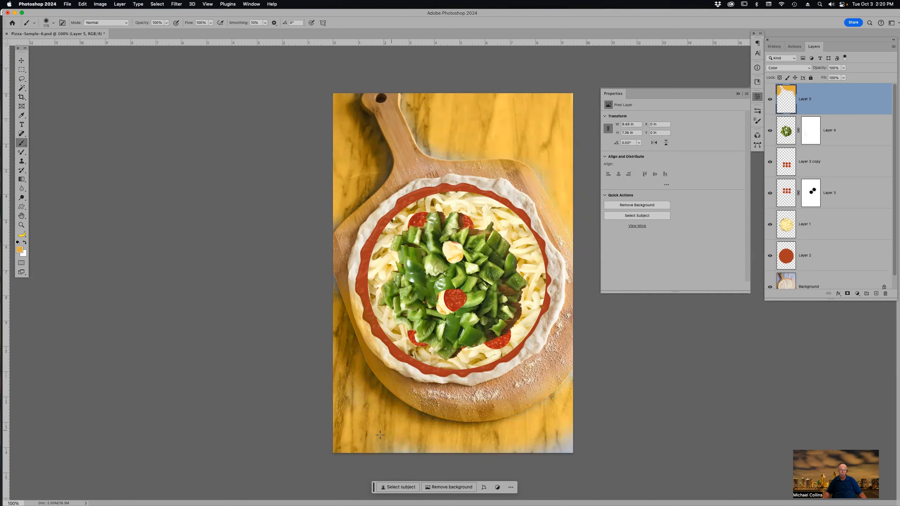
{"action": "left_click_drag", "start_coordinate": [555, 451], "coordinate": [593, 418]}
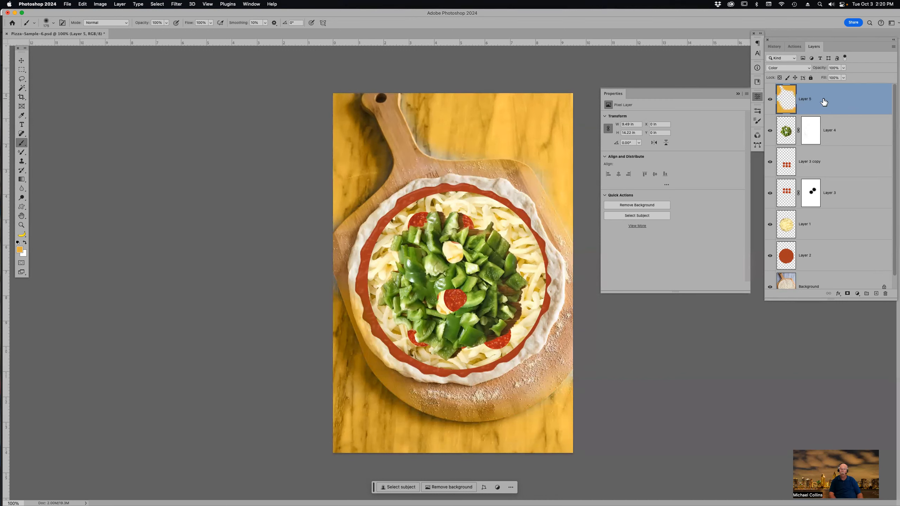
- Duplicate Layer 5 and set the copy's blend mode to Normal to compare opaque yellow-orange paint with the Color blend
{"action": "key", "text": "super+j"}
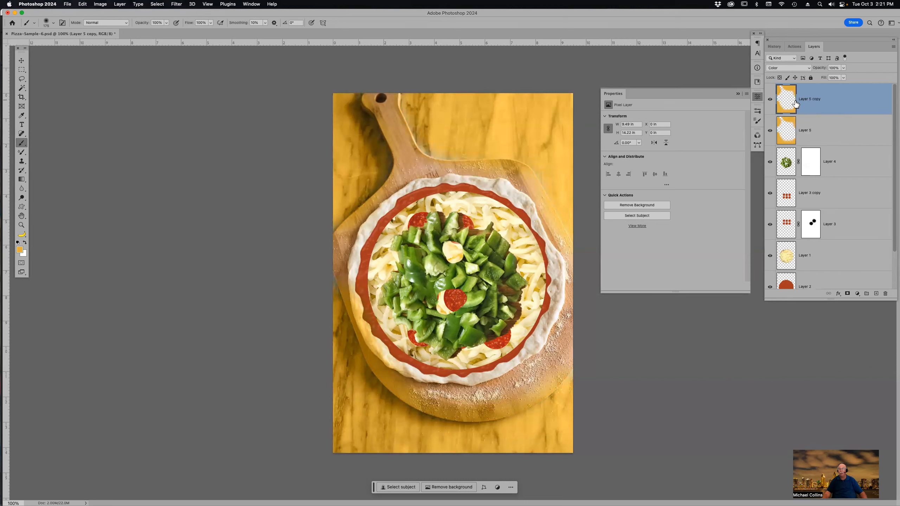
{"action": "left_click", "coordinate": [810, 67]}
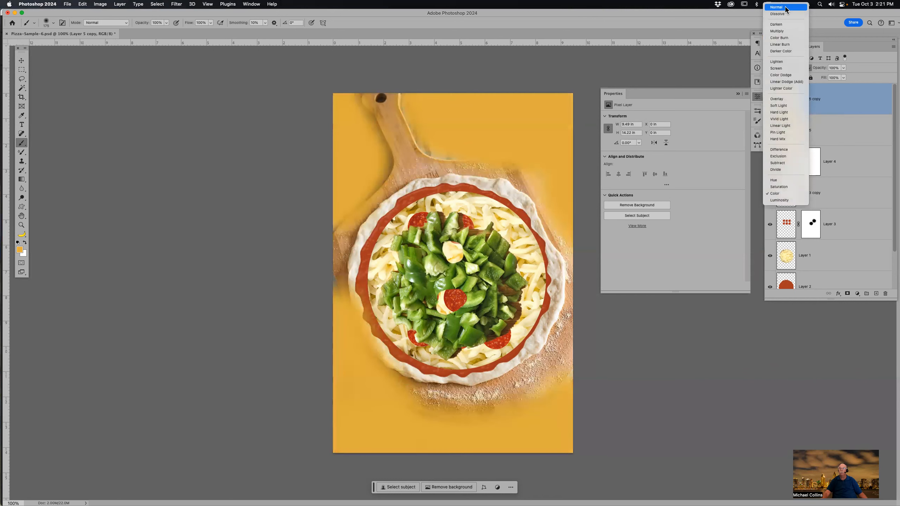
{"action": "left_click", "coordinate": [799, 8]}
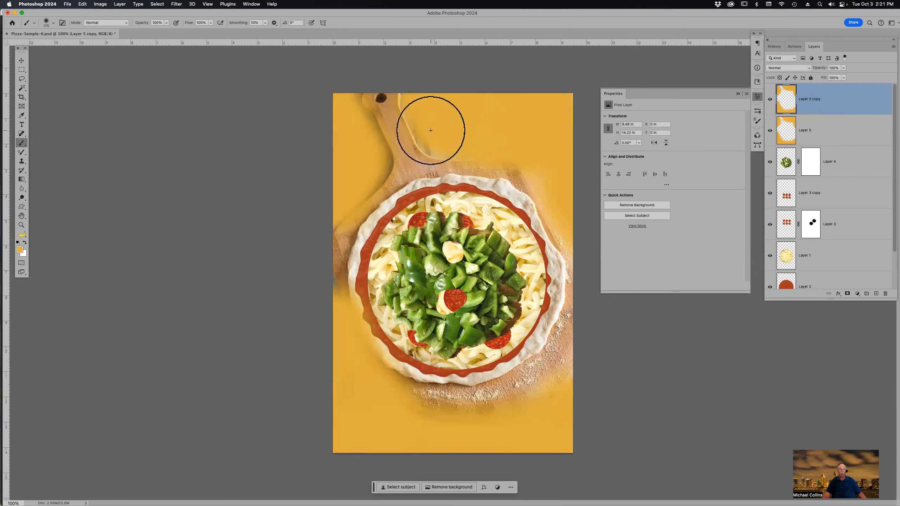
{"action": "left_click", "coordinate": [799, 66]}
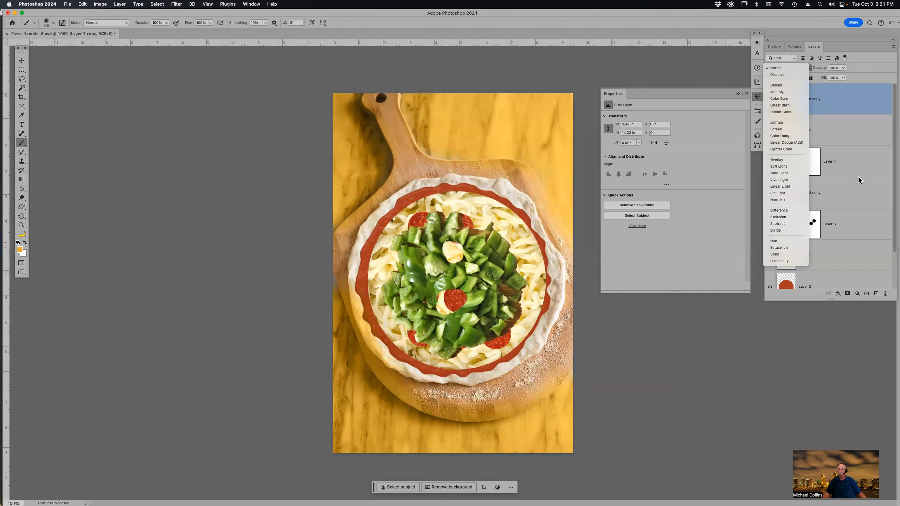
{"action": "left_click", "coordinate": [818, 51]}
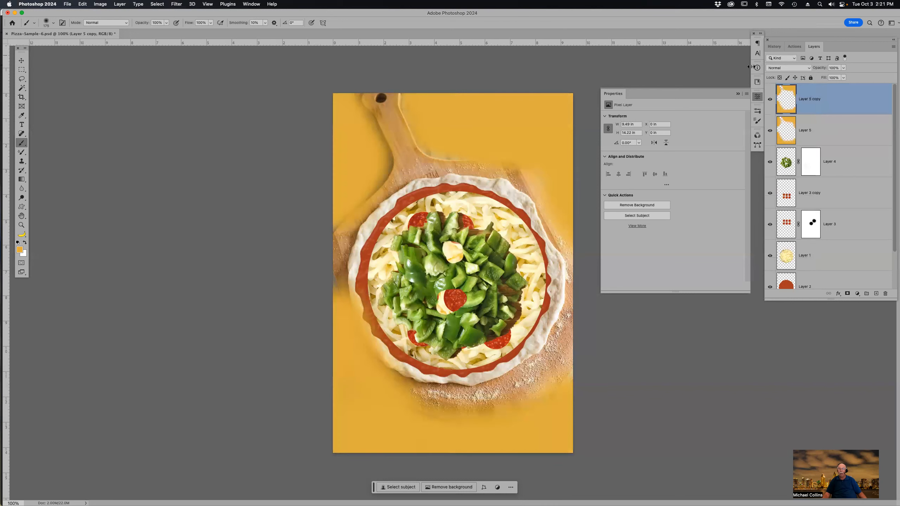
{"action": "left_click", "coordinate": [737, 94]}
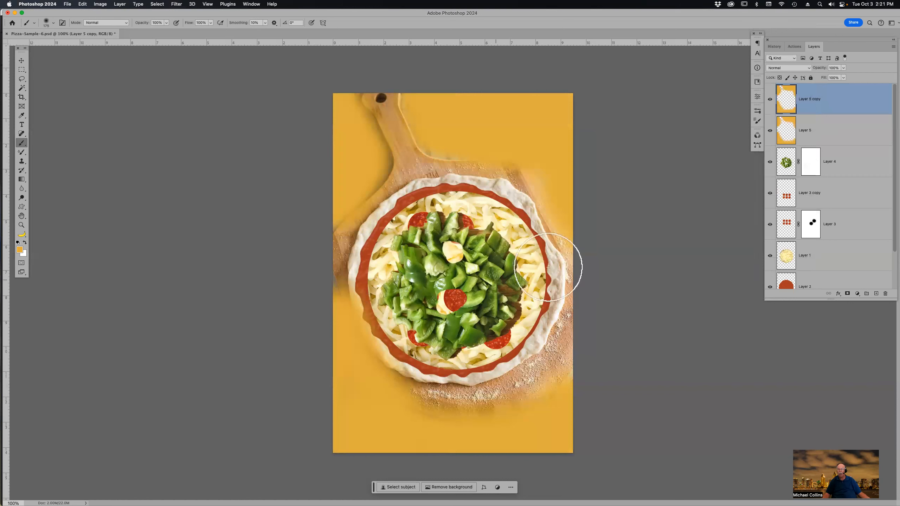
- Revert the document history to the last brush stroke made before the two Eraser edits
{"action": "left_click", "coordinate": [774, 47]}
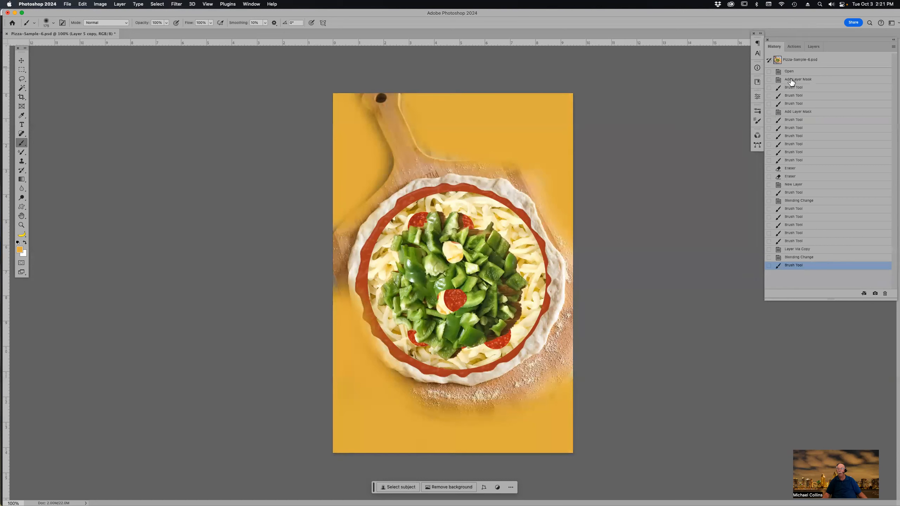
{"action": "left_click", "coordinate": [798, 161]}
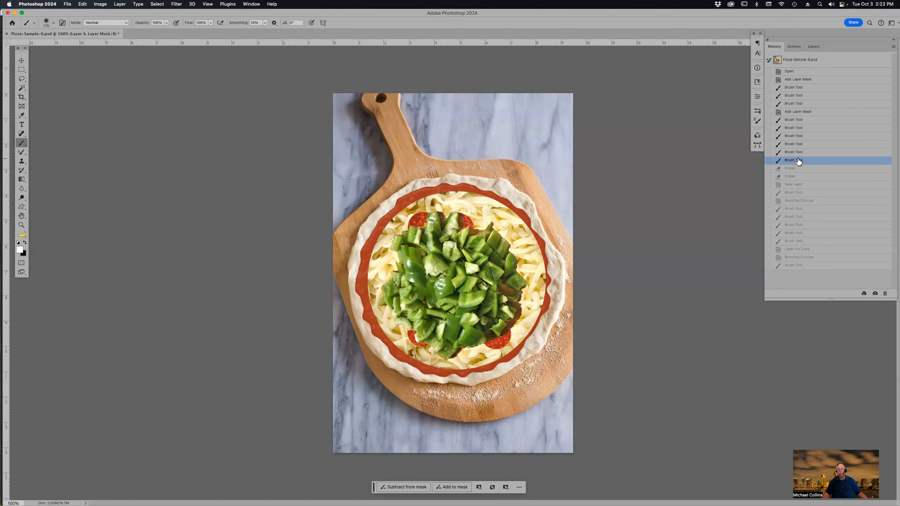
{"action": "left_click", "coordinate": [814, 46]}
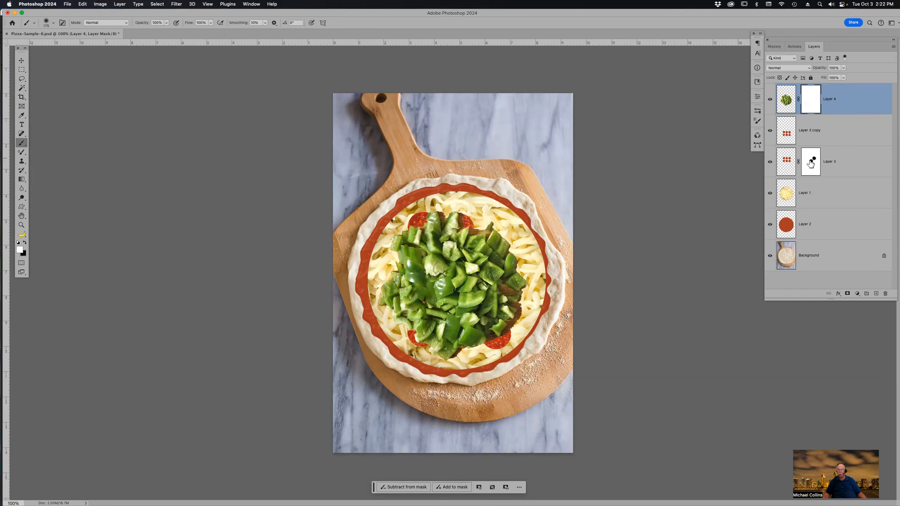
- Hide Layer 4's green peppers and paint white on Layer 3's mask to restore the two masked pepperoni slices
{"action": "left_click", "coordinate": [770, 99]}
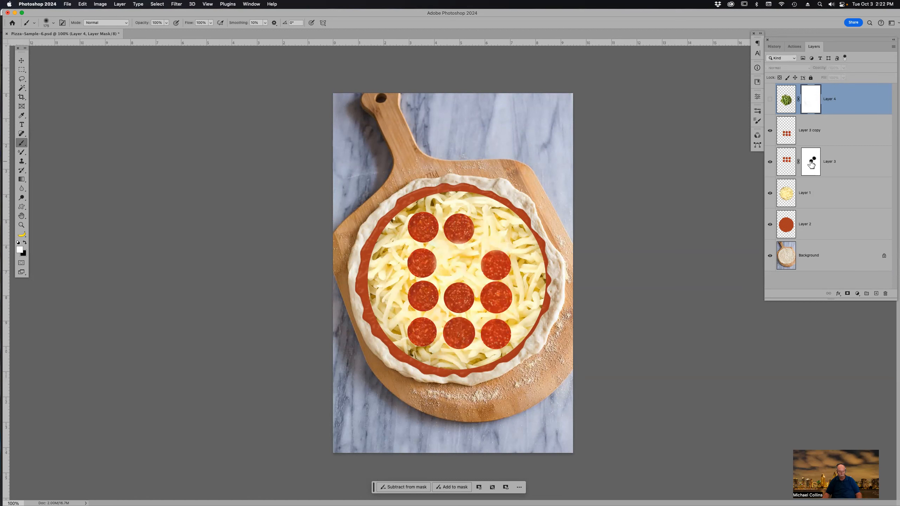
{"action": "left_click", "coordinate": [812, 164]}
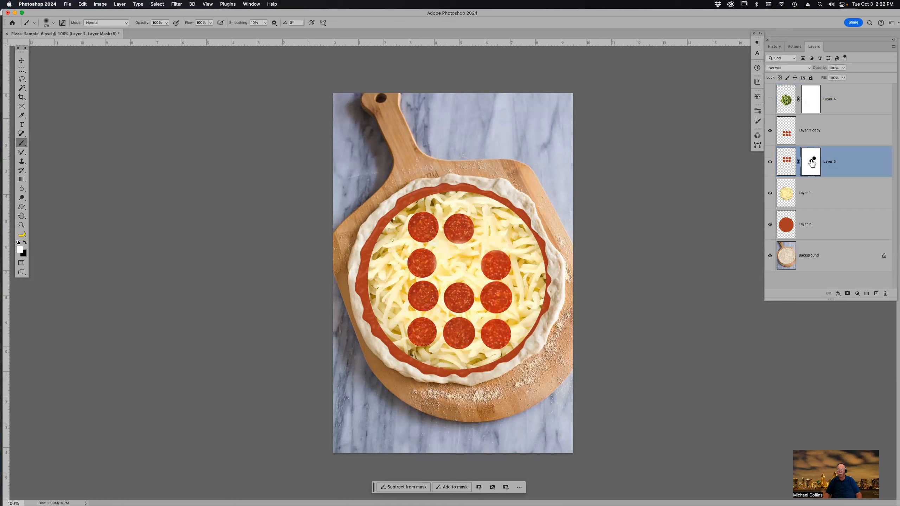
{"action": "mouse_move", "coordinate": [479, 255]}
{"action": "left_mouse_down"}
{"action": "mouse_move", "coordinate": [479, 235]}
{"action": "mouse_move", "coordinate": [503, 221]}
{"action": "left_mouse_up"}
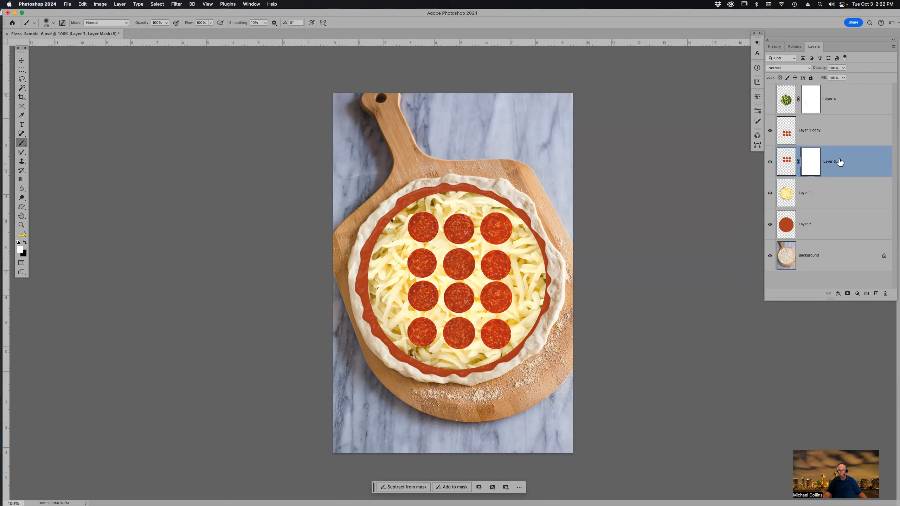
- Duplicate the Layer 3 copy pepperoni twice, offsetting one set up and to the left and the other down and to the right
{"action": "left_click", "coordinate": [840, 138]}
{"action": "key", "text": "super+j"}
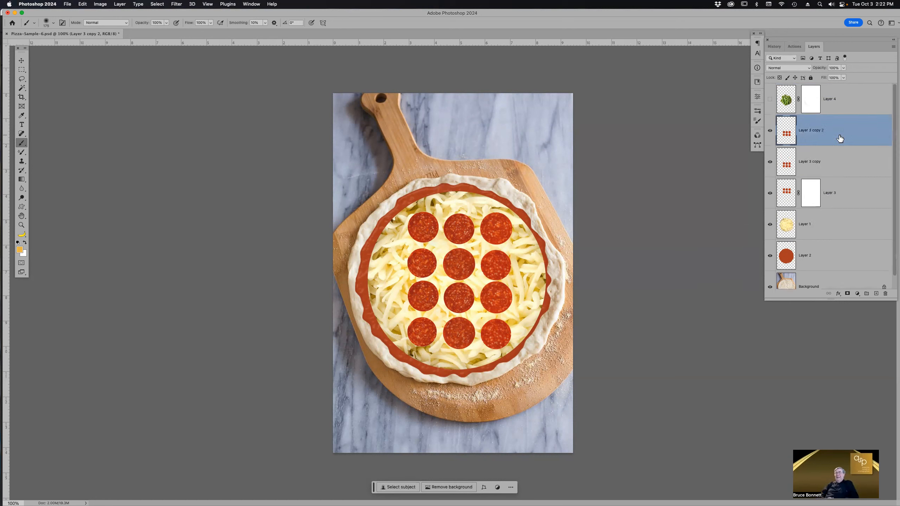
{"action": "key", "text": "v"}
{"action": "mouse_move", "coordinate": [455, 268]}
{"action": "left_mouse_down"}
{"action": "mouse_move", "coordinate": [443, 277]}
{"action": "mouse_move", "coordinate": [421, 269]}
{"action": "mouse_move", "coordinate": [415, 242]}
{"action": "mouse_move", "coordinate": [430, 219]}
{"action": "left_mouse_up"}
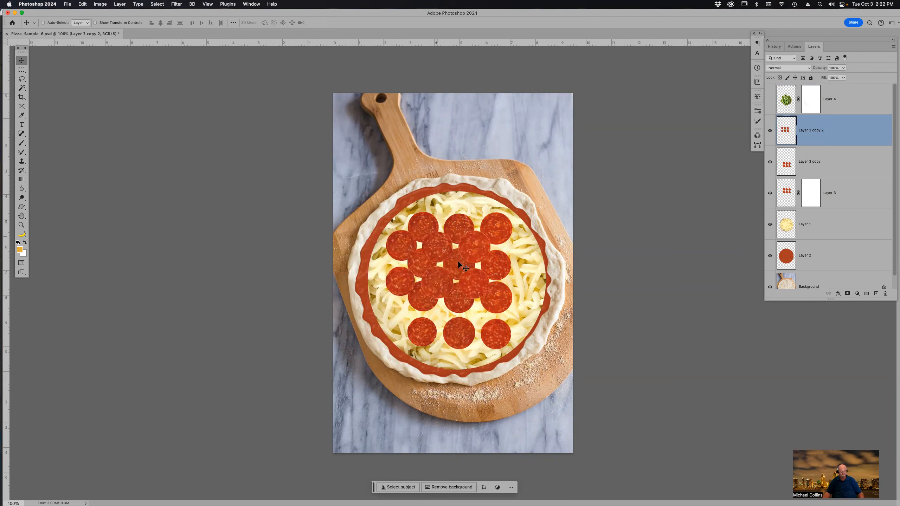
{"action": "left_click_drag", "start_coordinate": [471, 273], "coordinate": [504, 305]}
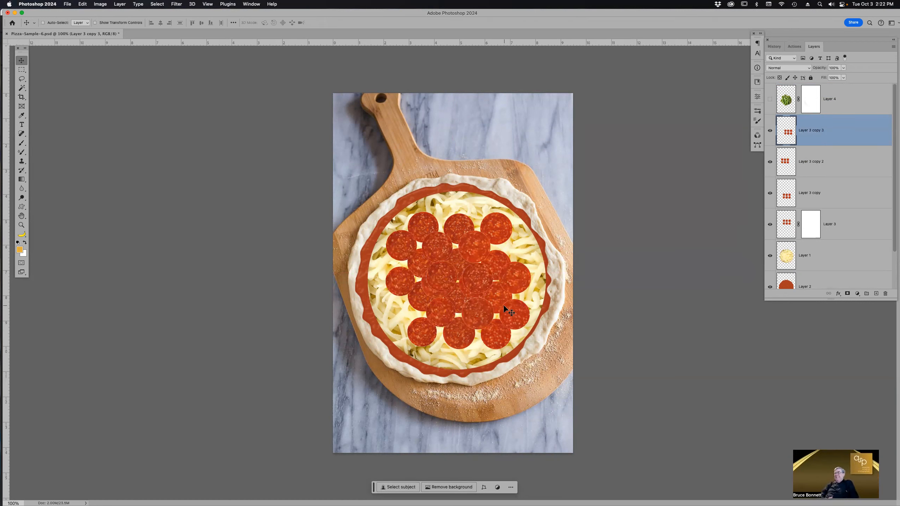
- Make two more pepperoni copies, placing one set at the pizza's lower left and the other at its upper right
{"action": "key", "text": "super+j"}
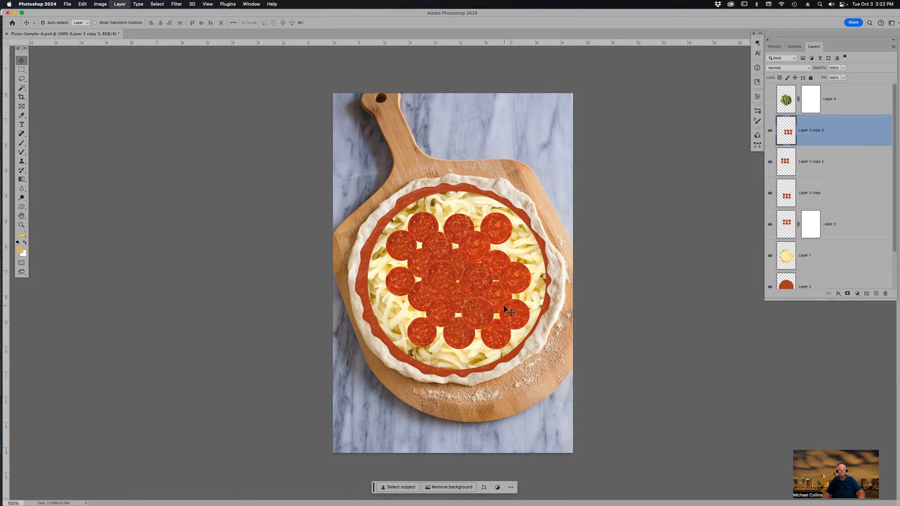
{"action": "left_click_drag", "start_coordinate": [479, 311], "coordinate": [433, 341]}
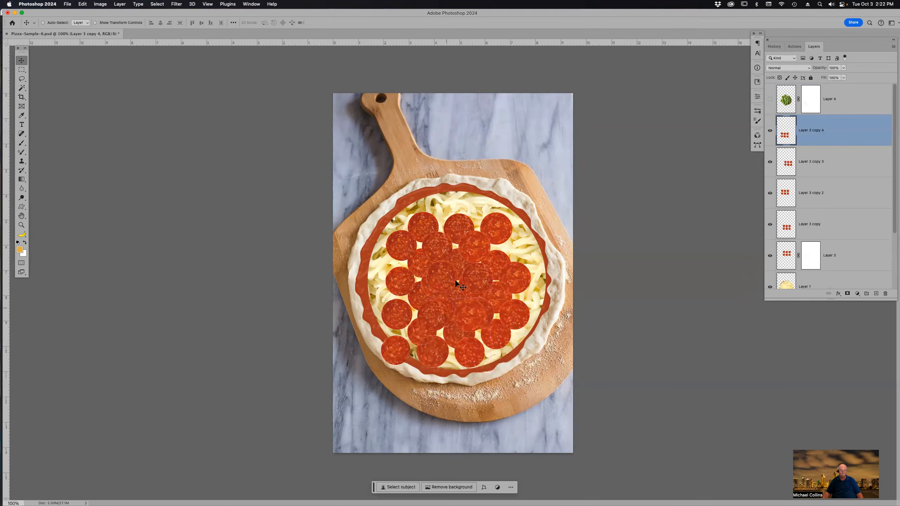
{"action": "key", "text": "super+j"}
{"action": "left_click_drag", "start_coordinate": [461, 252], "coordinate": [518, 160]}
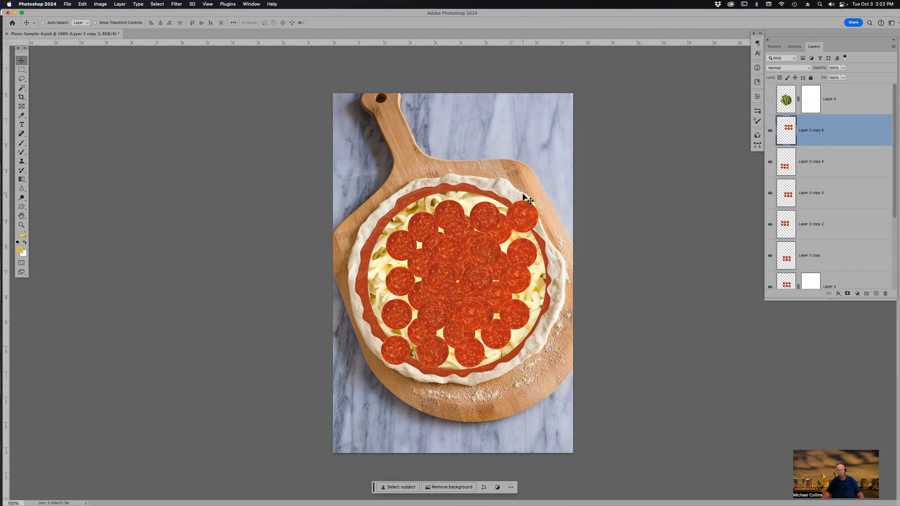
- Rotate the upper-right pepperoni set about 41 degrees clockwise and shift it slightly down and to the right
{"action": "key", "text": "super+t"}
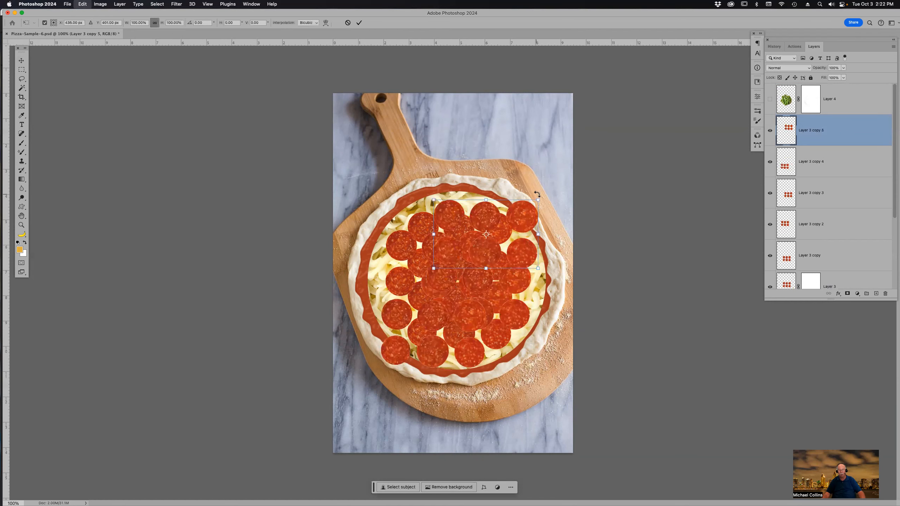
{"action": "left_click_drag", "start_coordinate": [541, 188], "coordinate": [576, 228]}
{"action": "mouse_move", "coordinate": [509, 263]}
{"action": "left_mouse_down"}
{"action": "mouse_move", "coordinate": [521, 266]}
{"action": "mouse_move", "coordinate": [506, 269]}
{"action": "mouse_move", "coordinate": [517, 277]}
{"action": "left_mouse_up"}
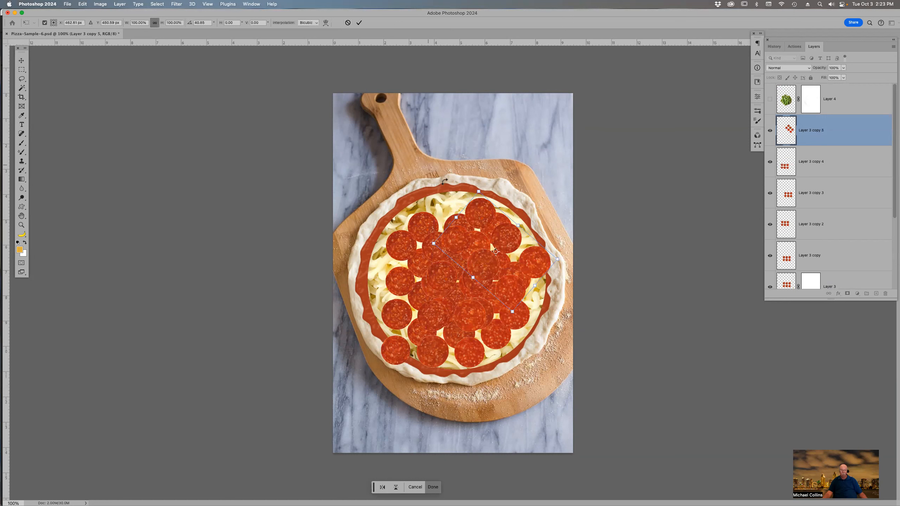
{"action": "key", "text": "Return"}
{"action": "key", "text": "super"}
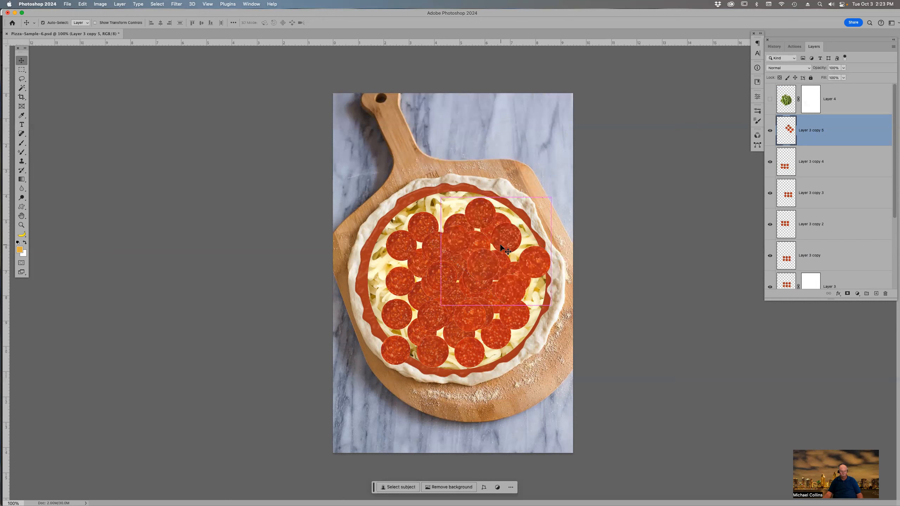
- Close the pizza document without saving and switch to Adobe Bridge
{"action": "key", "text": "super+w"}
{"action": "left_click", "coordinate": [459, 187]}
{"action": "key", "text": "super+Tab"}
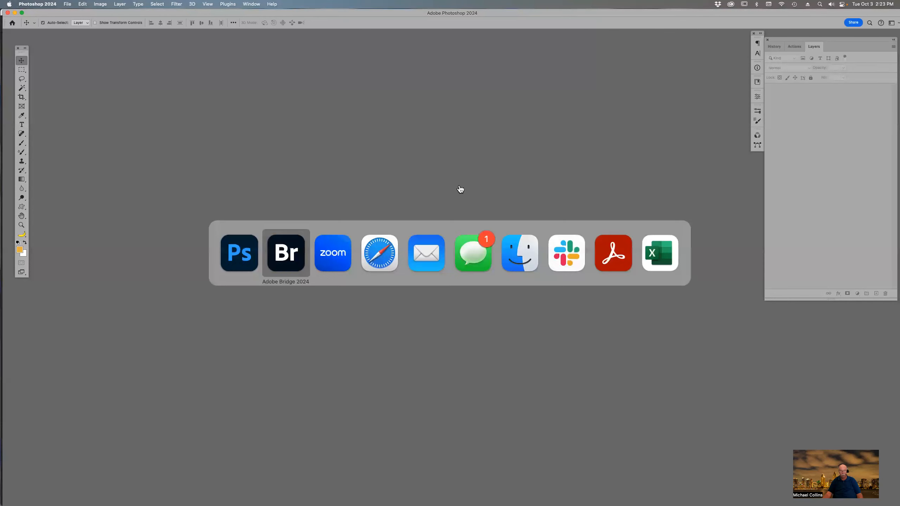
- Open 2023 Air Show_2230-Enhanced-SRa.psd and 2023 Air Show_2261.psd together in Photoshop
{"action": "scroll", "coordinate": [803, 249], "scroll_direction": "up", "scroll_amount": 10}
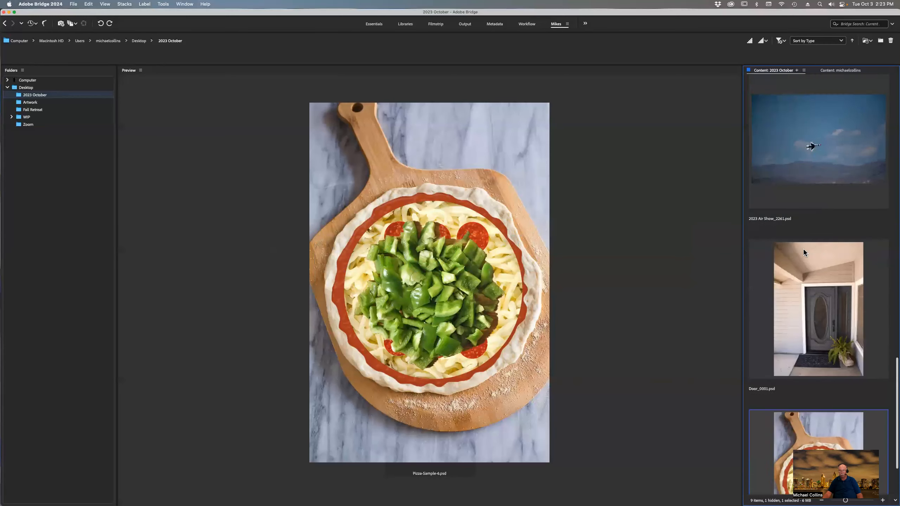
{"action": "left_click", "coordinate": [810, 155]}
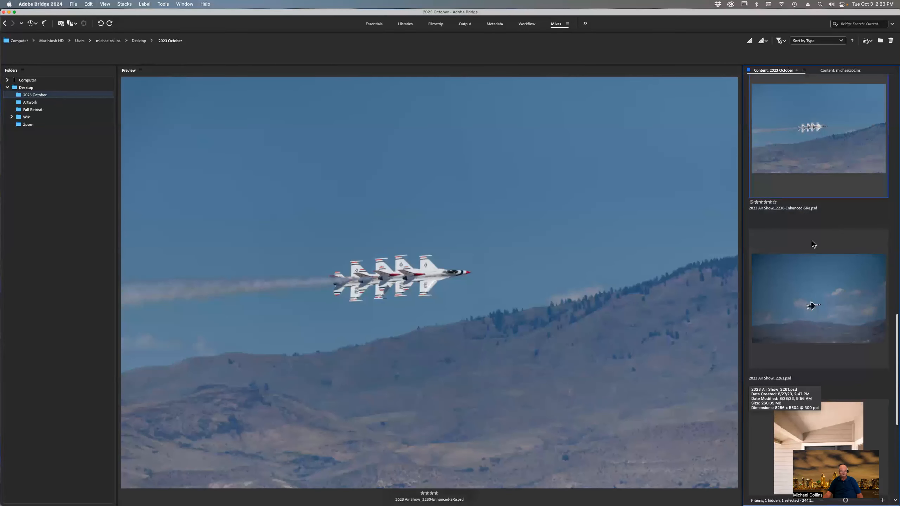
{"action": "left_click", "coordinate": [813, 276], "text": "super"}
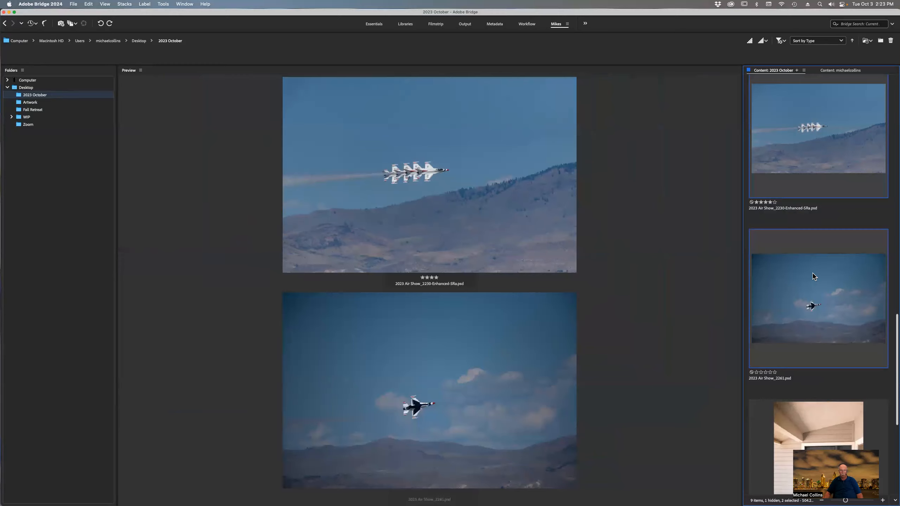
{"action": "double_click", "coordinate": [813, 273]}
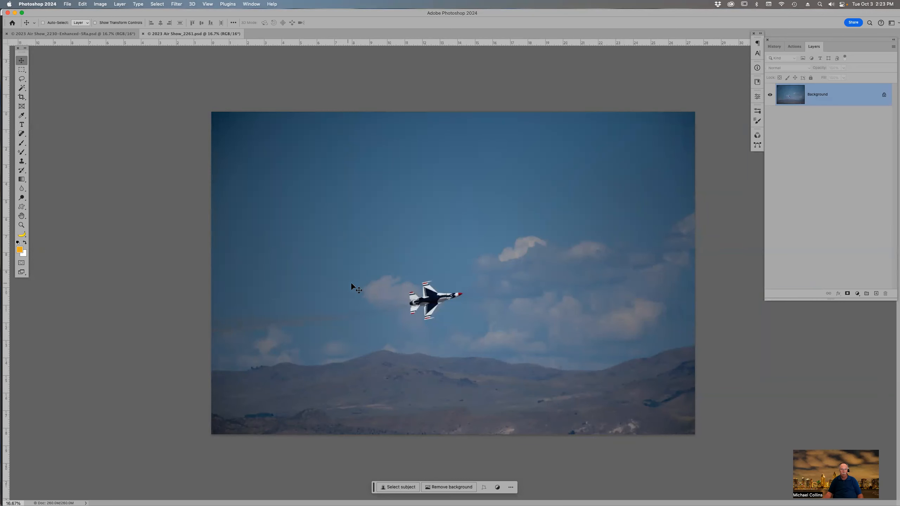
- In the 2023 Air Show_2230 image, select the jet formation and its smoke trail with the Object Selection tool in Lasso mode
{"action": "left_click", "coordinate": [100, 33]}
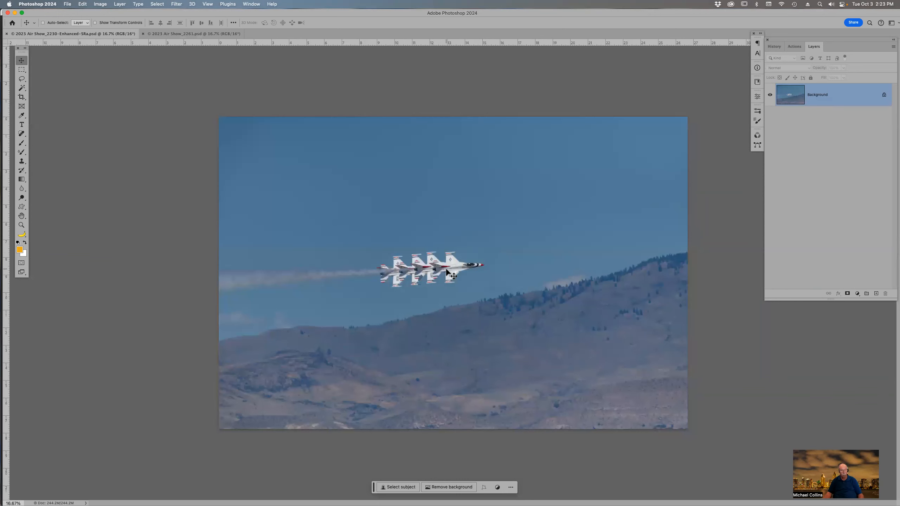
{"action": "key", "text": "shift+w"}
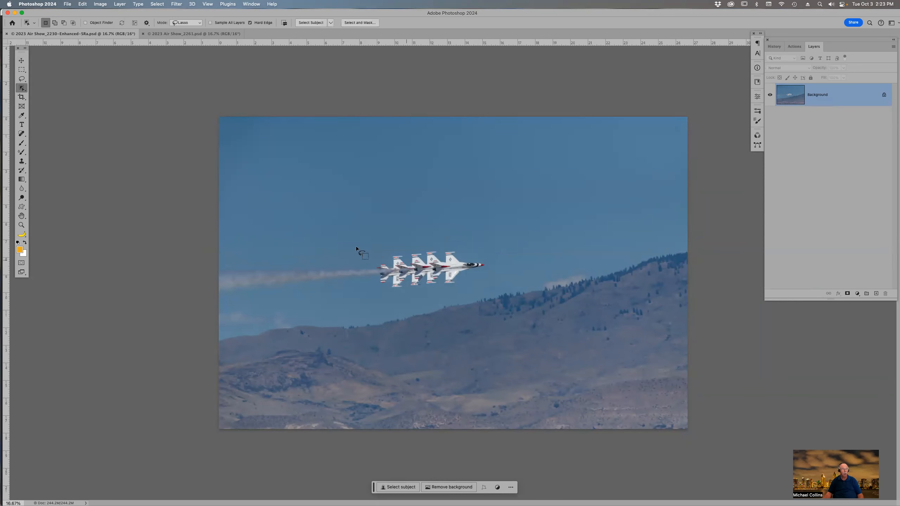
{"action": "left_click", "coordinate": [24, 90]}
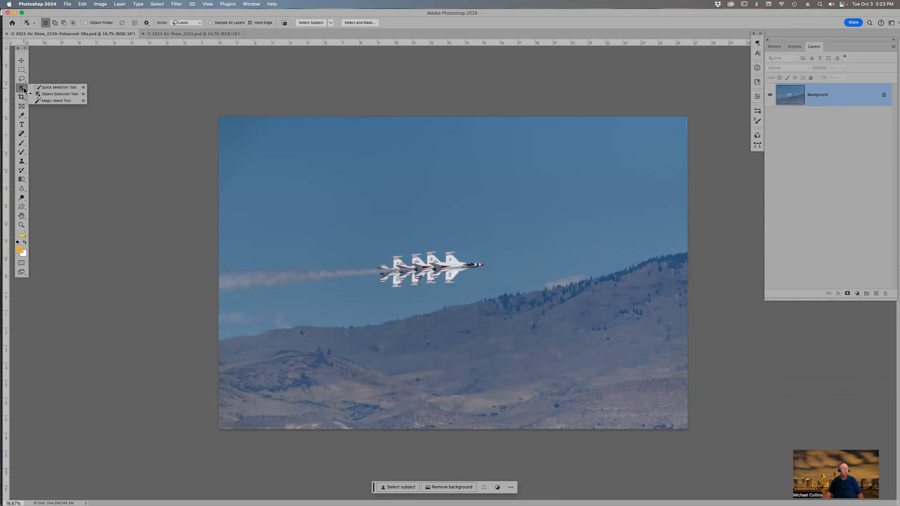
{"action": "left_click", "coordinate": [64, 95]}
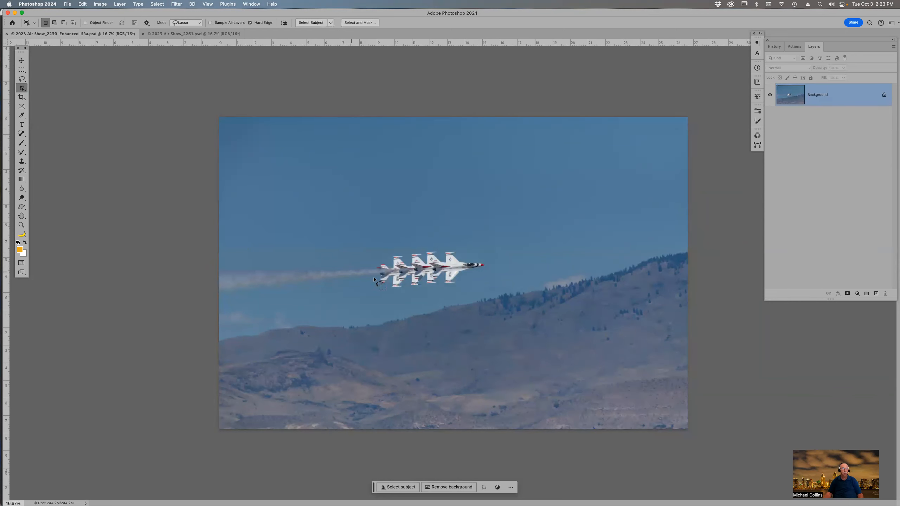
{"action": "left_click_drag", "start_coordinate": [376, 253], "coordinate": [395, 249]}
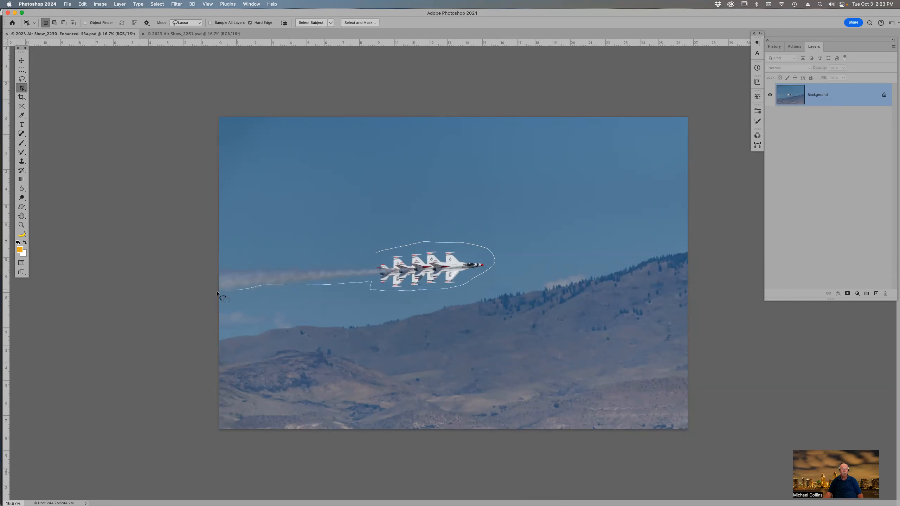
{"action": "left_click_drag", "start_coordinate": [371, 251], "coordinate": [378, 253]}
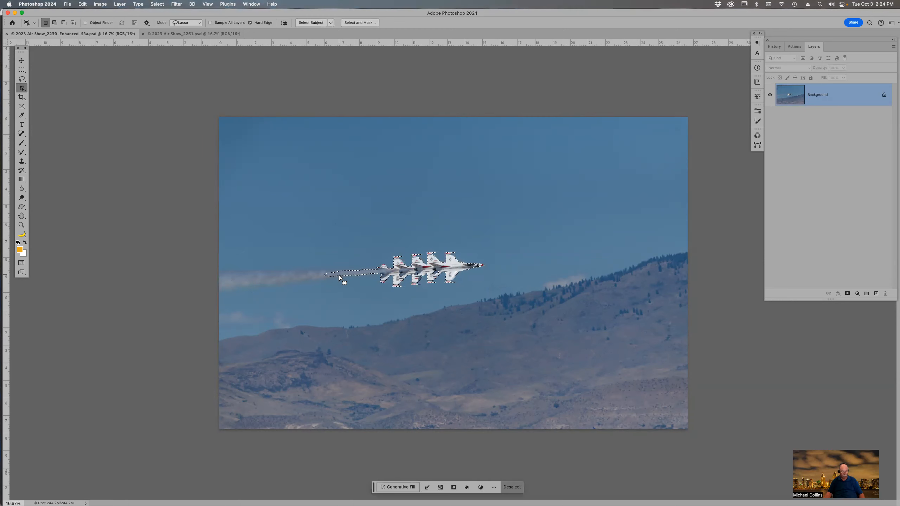
- Add more of the smoke trail behind the jets to the selection and copy the selection to a new layer
{"action": "key", "text": "shift"}
{"action": "left_click_drag", "start_coordinate": [332, 266], "coordinate": [310, 268]}
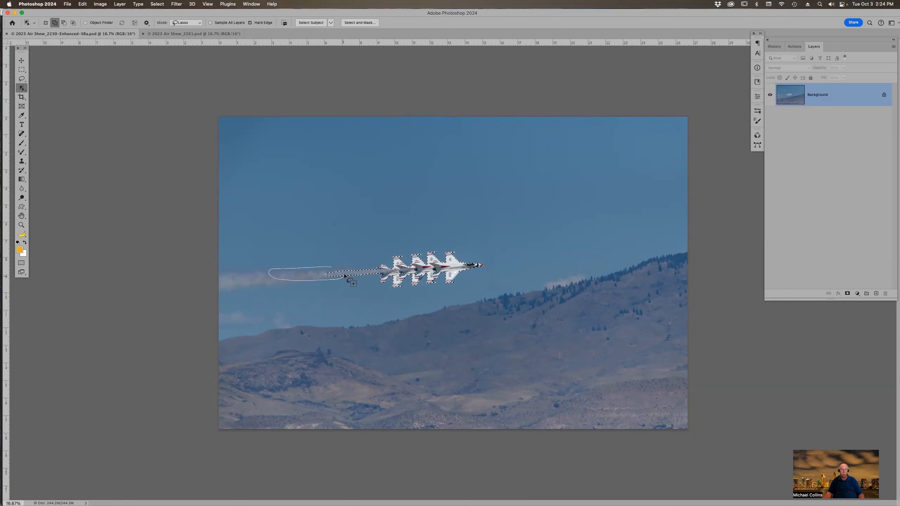
{"action": "left_click_drag", "start_coordinate": [334, 265], "coordinate": [325, 265]}
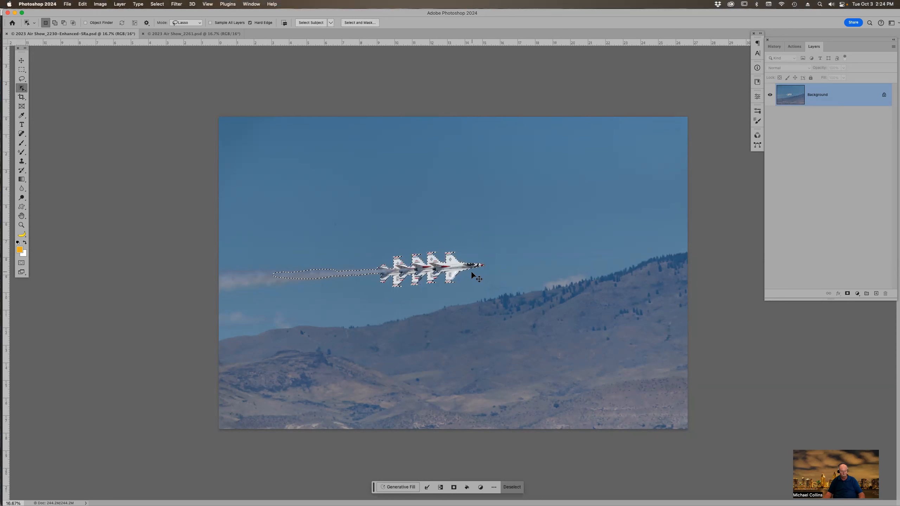
{"action": "key", "text": "super+j"}
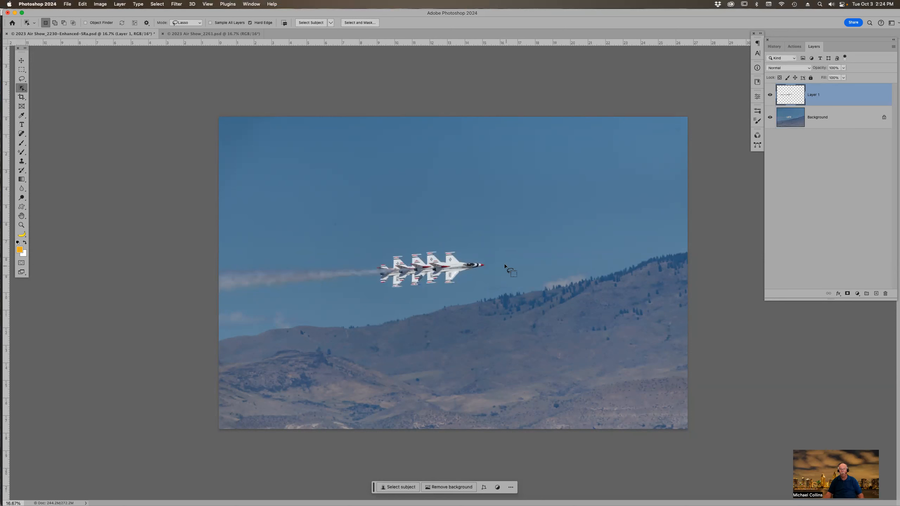
- Check the jet cutout with the Background hidden and shown again, and move the cutout layer into the 2023 Air Show_2261.psd image
{"action": "left_click", "coordinate": [771, 118]}
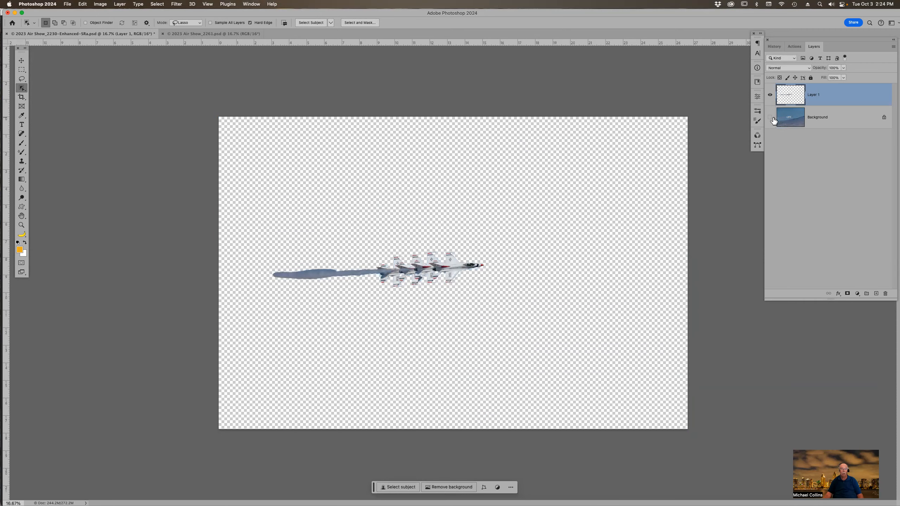
{"action": "left_click", "coordinate": [770, 118]}
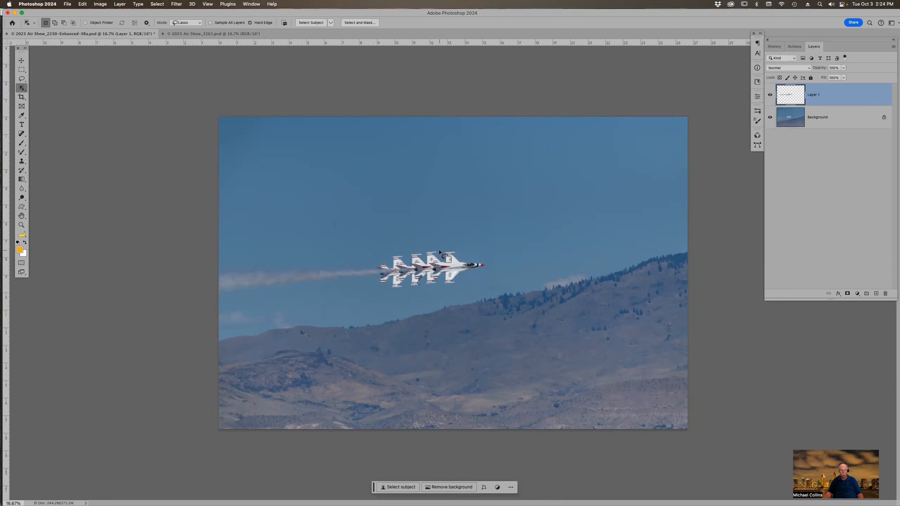
{"action": "key", "text": "v"}
{"action": "left_click_drag", "start_coordinate": [436, 263], "coordinate": [291, 87]}
{"action": "left_click_drag", "start_coordinate": [356, 238], "coordinate": [358, 239]}
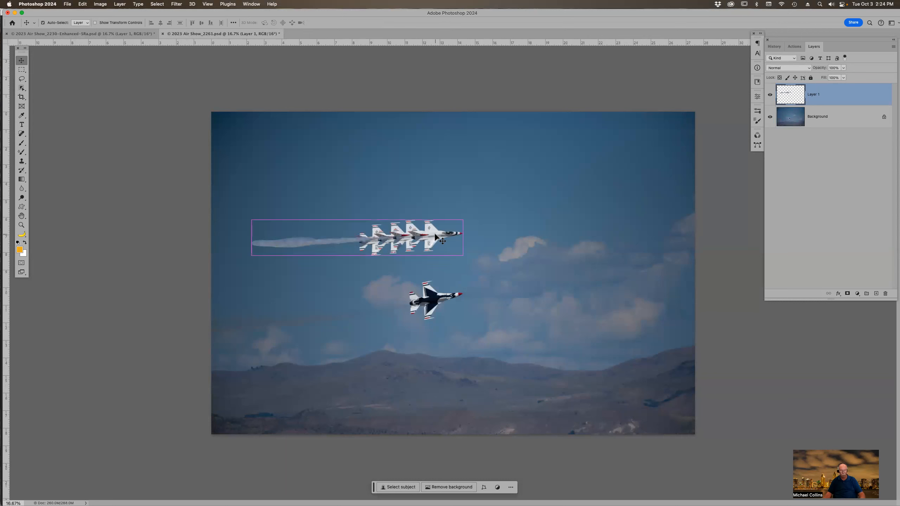
- Rotate the pasted jet formation about 54° clockwise and place it diving from the sky's upper left toward the single jet
{"action": "key", "text": "super+t"}
{"action": "left_click_drag", "start_coordinate": [474, 199], "coordinate": [468, 287]}
{"action": "left_click_drag", "start_coordinate": [344, 226], "coordinate": [329, 160]}
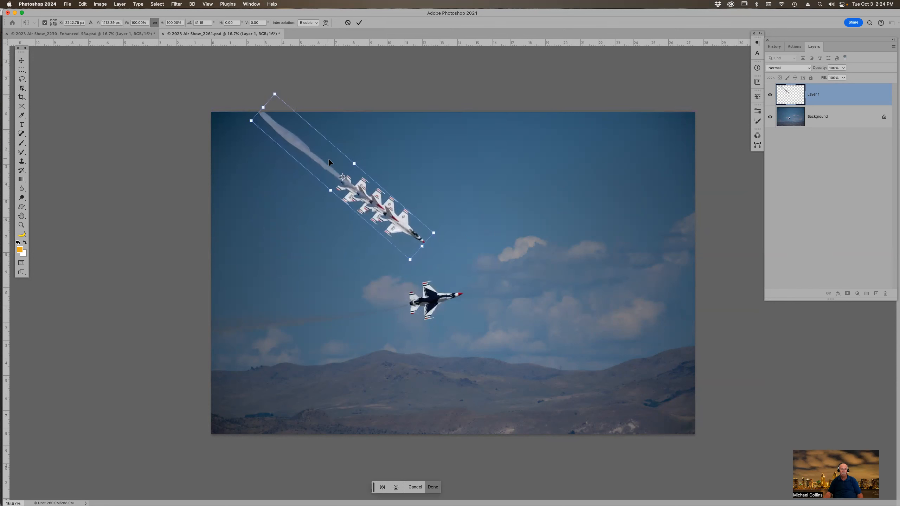
{"action": "left_click_drag", "start_coordinate": [463, 209], "coordinate": [455, 236]}
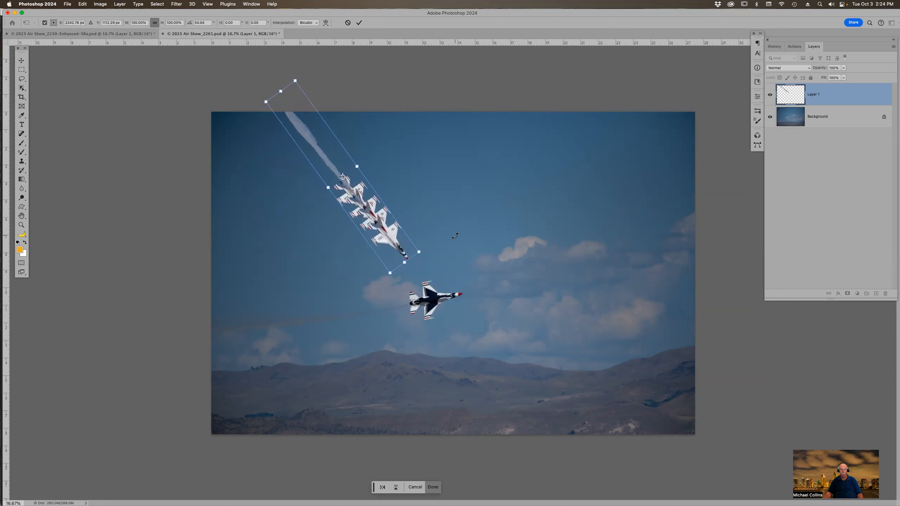
{"action": "key", "text": "Return"}
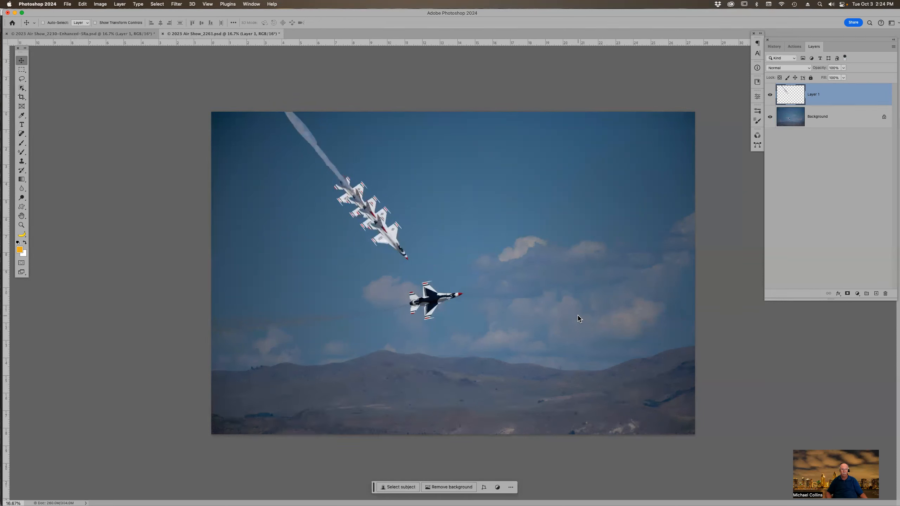
- Add a layer mask to the jet formation layer and ready the Brush tool for painting at the smoke trail
{"action": "key", "text": "z"}
{"action": "left_click_drag", "start_coordinate": [271, 111], "coordinate": [352, 174]}
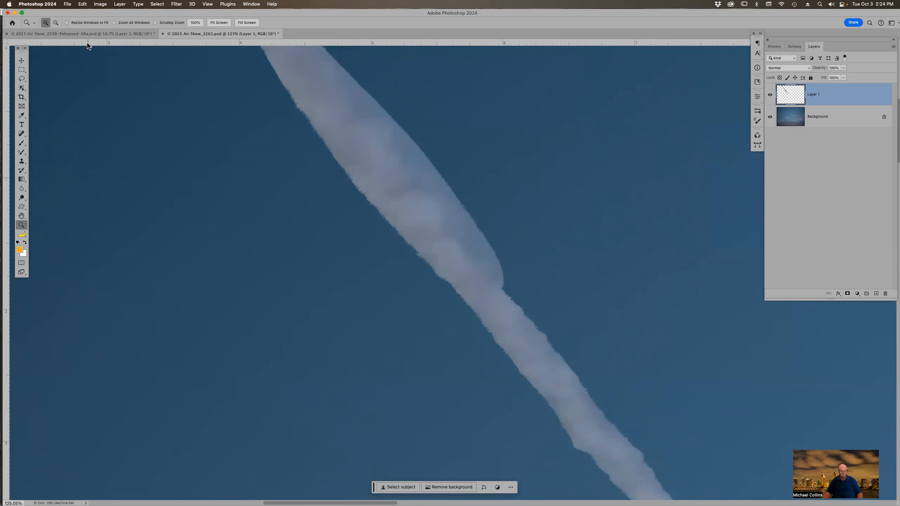
{"action": "key", "text": "b"}
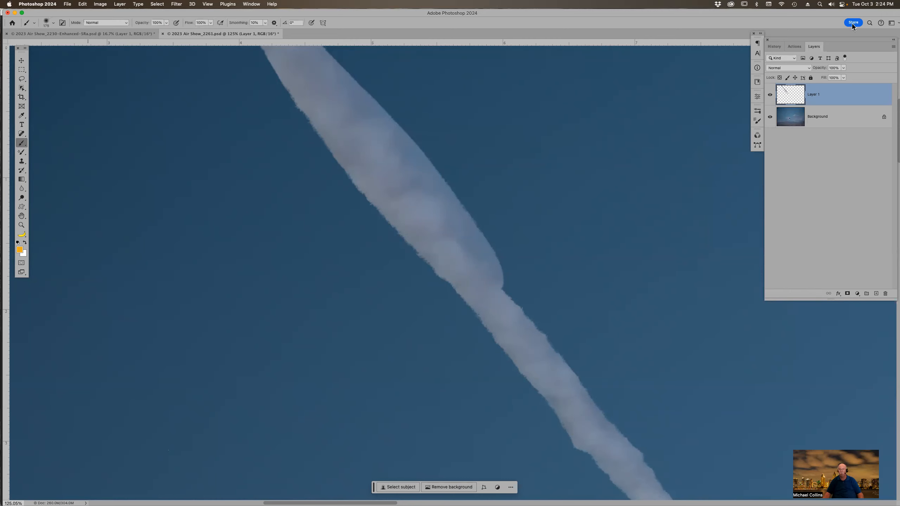
{"action": "left_click", "coordinate": [848, 294]}
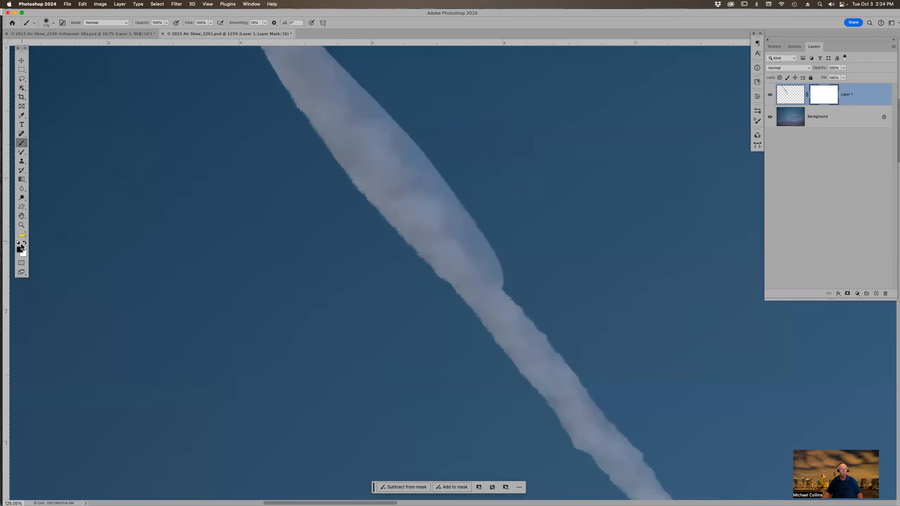
- Choose the Rough Round Bristle brush from the legacy Default Brushes
{"action": "left_click", "coordinate": [49, 24]}
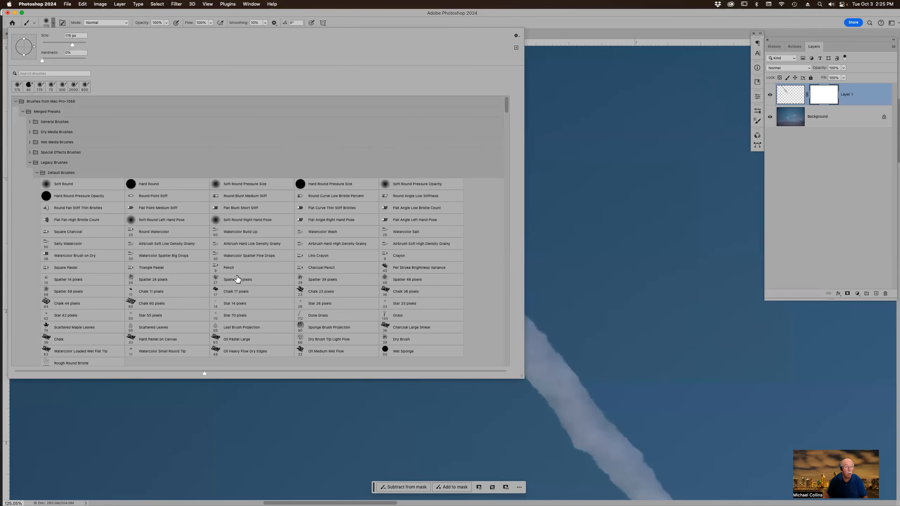
{"action": "scroll", "coordinate": [241, 278], "scroll_direction": "down", "scroll_amount": 5}
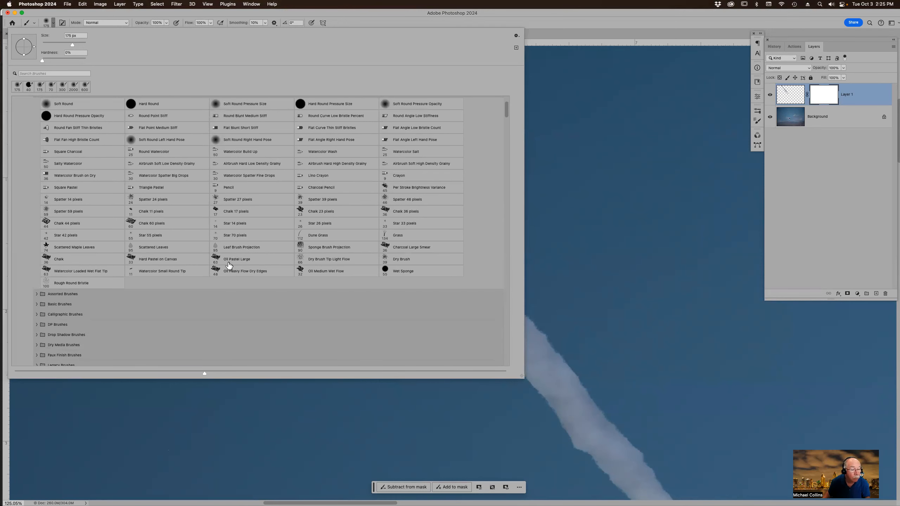
{"action": "scroll", "coordinate": [223, 235], "scroll_direction": "down", "scroll_amount": 5}
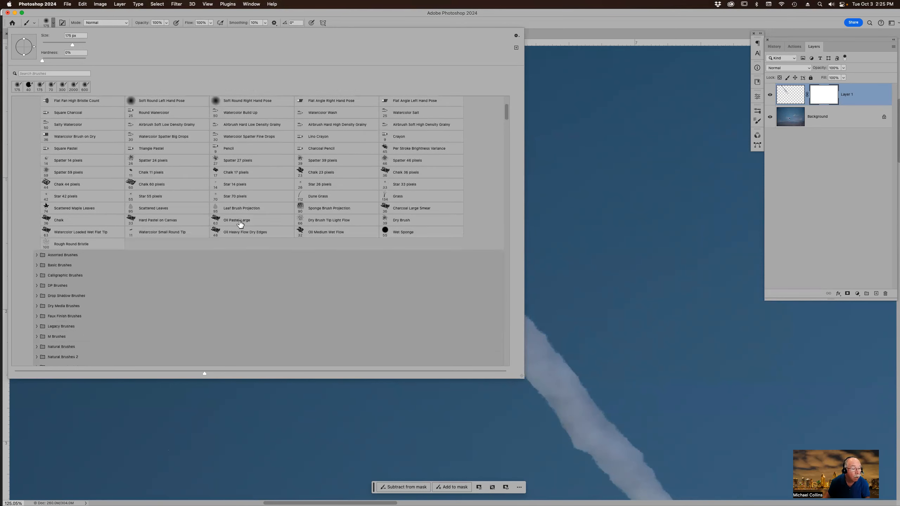
{"action": "left_click", "coordinate": [67, 199]}
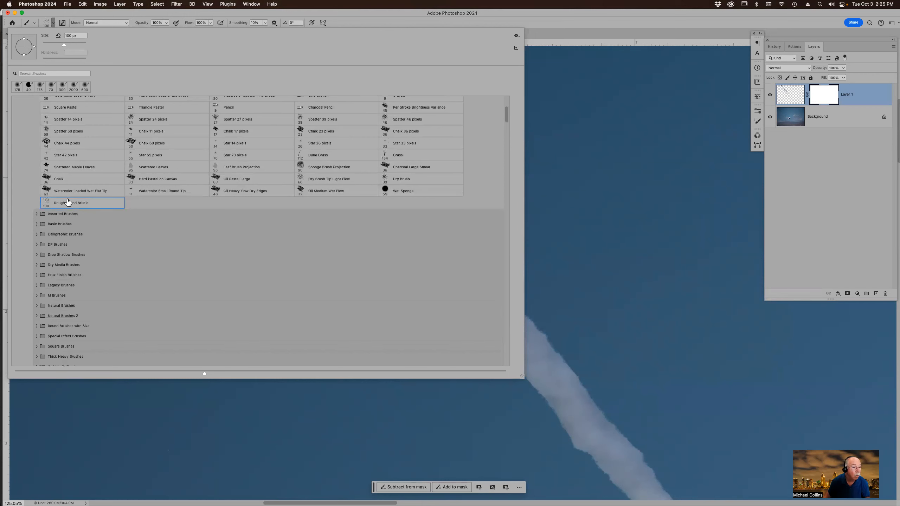
{"action": "key", "text": "Return"}
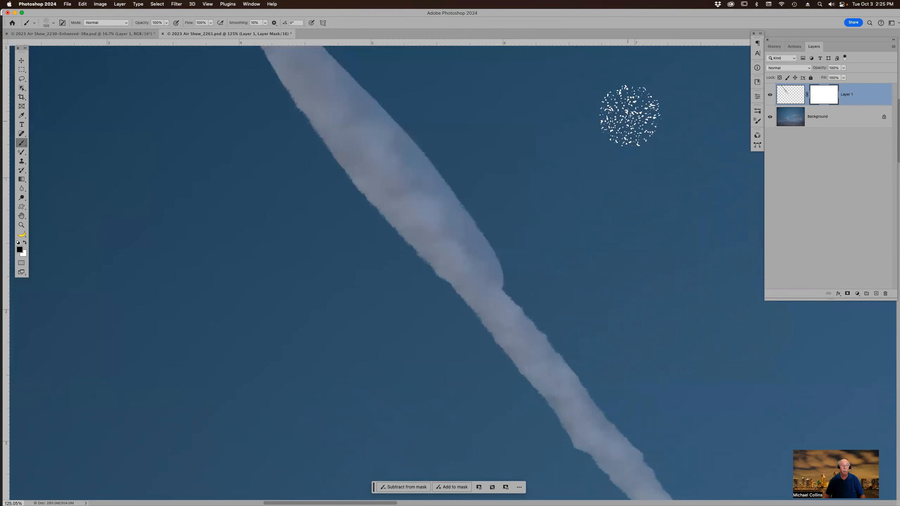
- Try the bristle brush at larger sizes and 40% opacity, and restore it to 100 px and 100% opacity
{"action": "key", "text": "bracketright"}
{"action": "key", "text": "bracketright"}
{"action": "key", "text": "bracketright"}
{"action": "key", "text": "bracketright"}
{"action": "key", "text": "bracketright"}
{"action": "key", "text": "bracketright"}
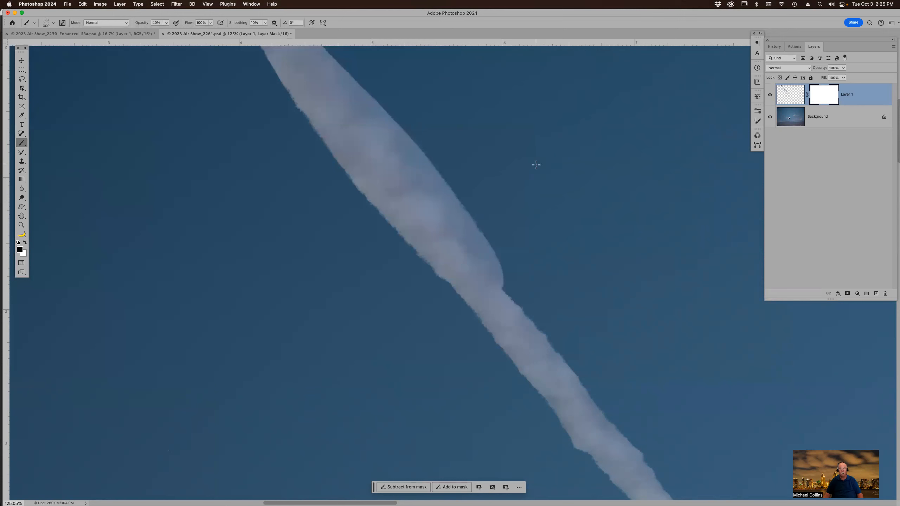
{"action": "key", "text": "bracketleft"}
{"action": "key", "text": "bracketleft"}
{"action": "key", "text": "bracketleft"}
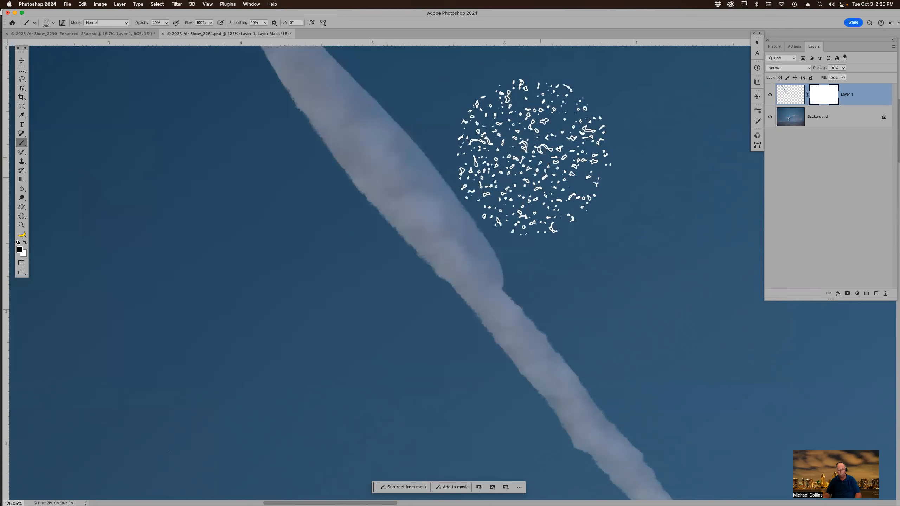
{"action": "key", "text": "bracketleft"}
{"action": "key", "text": "bracketleft"}
{"action": "key", "text": "bracketleft"}
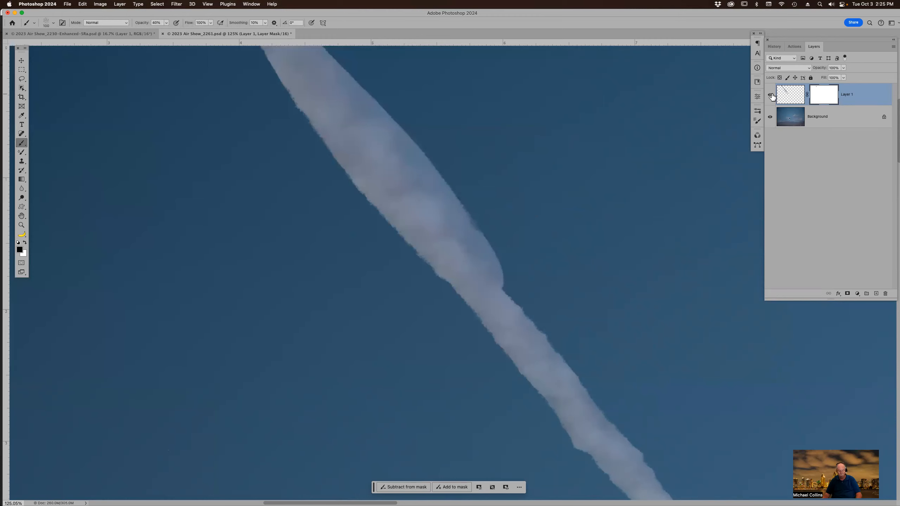
{"action": "key", "text": "0"}
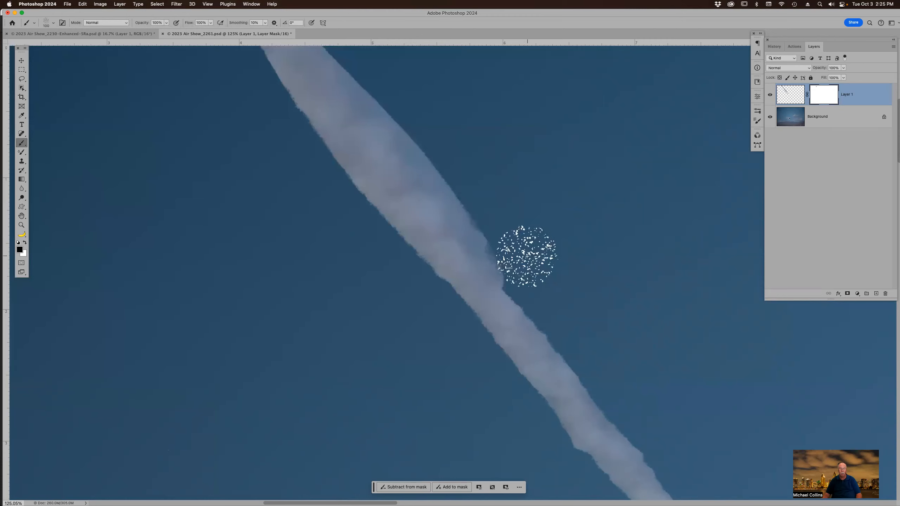
- Paint black on the layer mask along both edges of the wide part of the smoke trail to roughen its outline
{"action": "left_click_drag", "start_coordinate": [408, 261], "coordinate": [405, 234]}
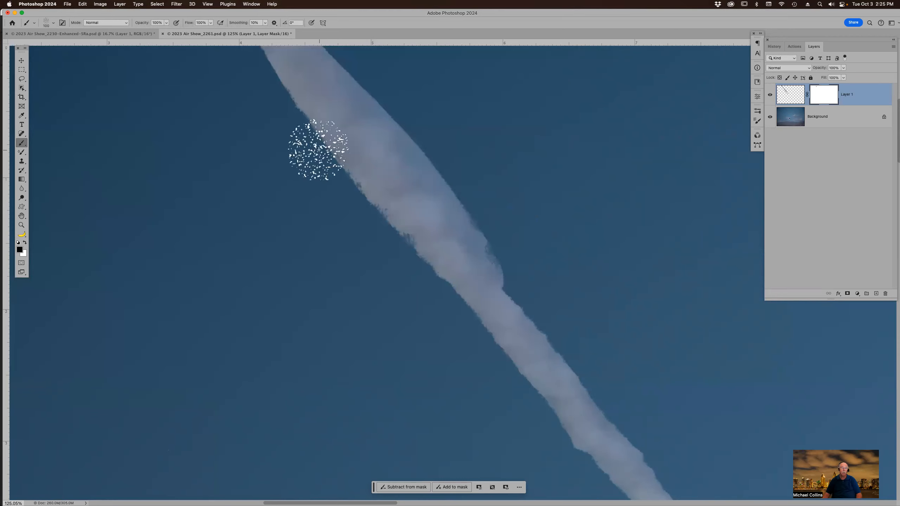
{"action": "left_click_drag", "start_coordinate": [400, 108], "coordinate": [426, 156]}
{"action": "left_click_drag", "start_coordinate": [454, 192], "coordinate": [465, 212]}
{"action": "left_click_drag", "start_coordinate": [345, 60], "coordinate": [358, 69]}
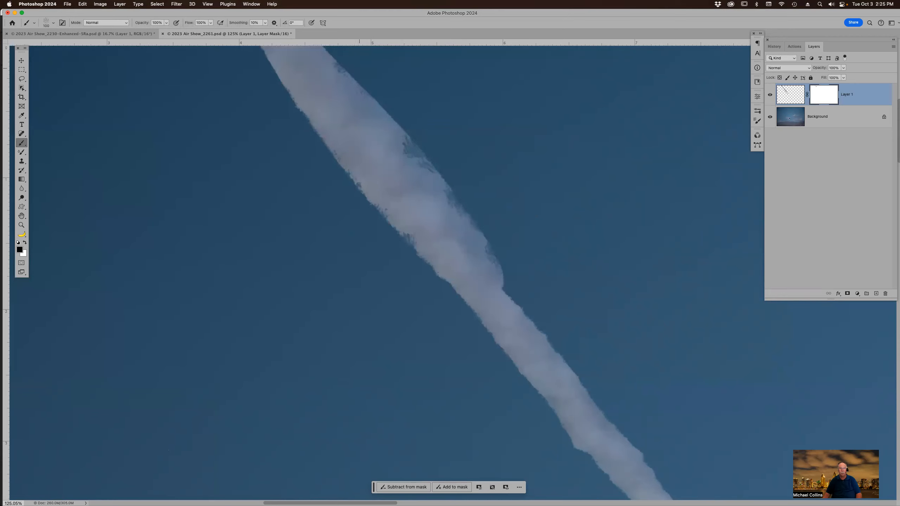
{"action": "left_click_drag", "start_coordinate": [380, 104], "coordinate": [408, 137]}
- Roughen the edges of the narrower smoke trail closer to the jets by painting black on the mask, and view the whole image
{"action": "scroll", "coordinate": [630, 205], "scroll_direction": "down", "scroll_amount": 3}
{"action": "scroll", "coordinate": [631, 205], "scroll_direction": "down", "scroll_amount": 5}
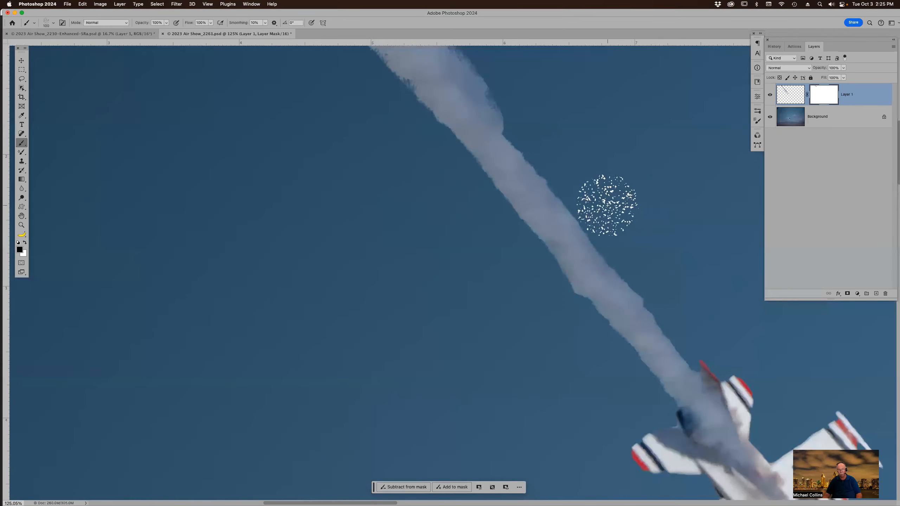
{"action": "mouse_move", "coordinate": [530, 152]}
{"action": "left_mouse_down"}
{"action": "mouse_move", "coordinate": [516, 147]}
{"action": "mouse_move", "coordinate": [526, 141]}
{"action": "left_mouse_up"}
{"action": "left_click", "coordinate": [516, 145]}
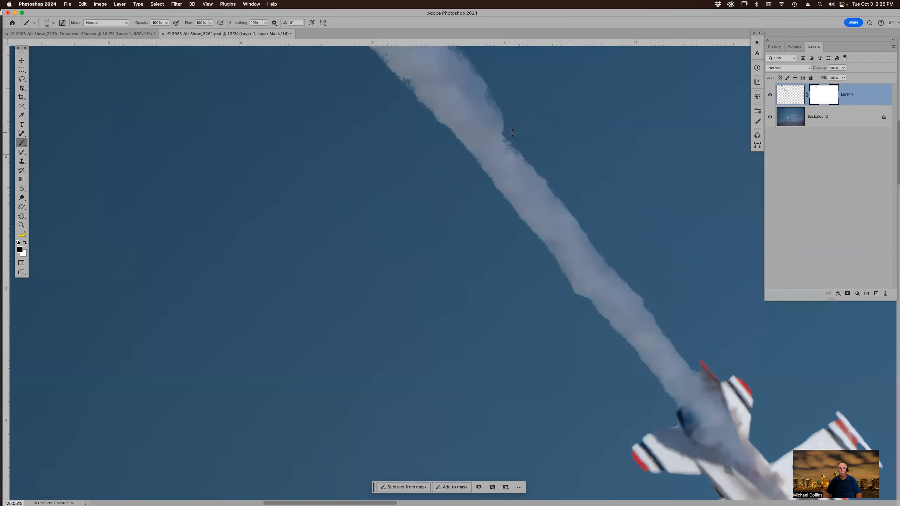
{"action": "mouse_move", "coordinate": [466, 157]}
{"action": "left_mouse_down"}
{"action": "mouse_move", "coordinate": [438, 122]}
{"action": "mouse_move", "coordinate": [424, 139]}
{"action": "left_mouse_up"}
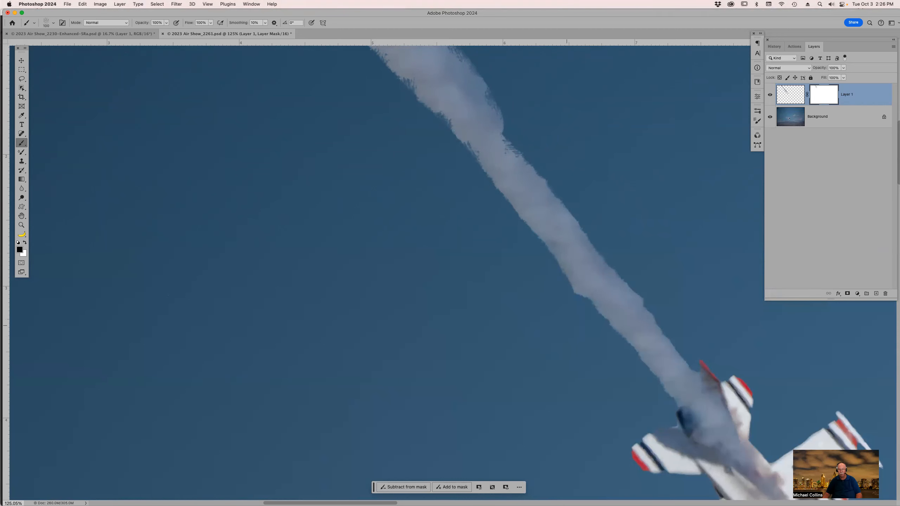
{"action": "left_click_drag", "start_coordinate": [573, 309], "coordinate": [589, 317]}
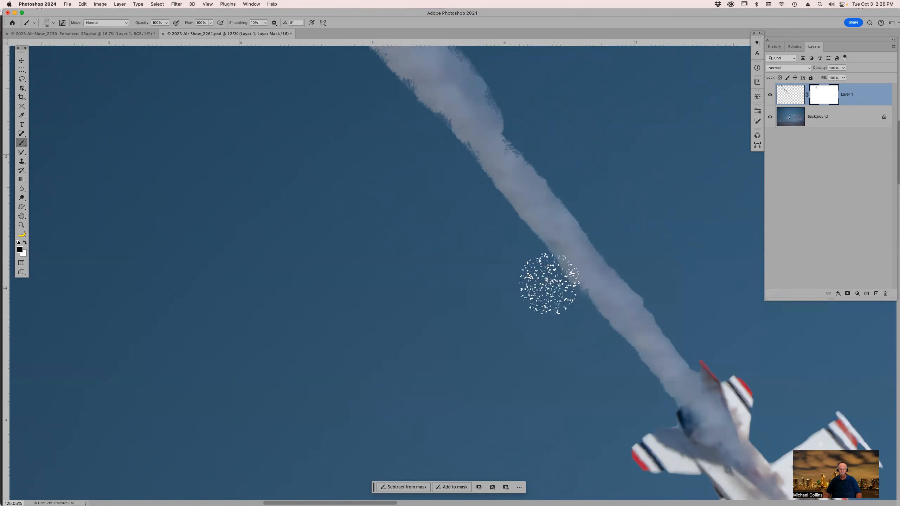
{"action": "key", "text": "super+0"}
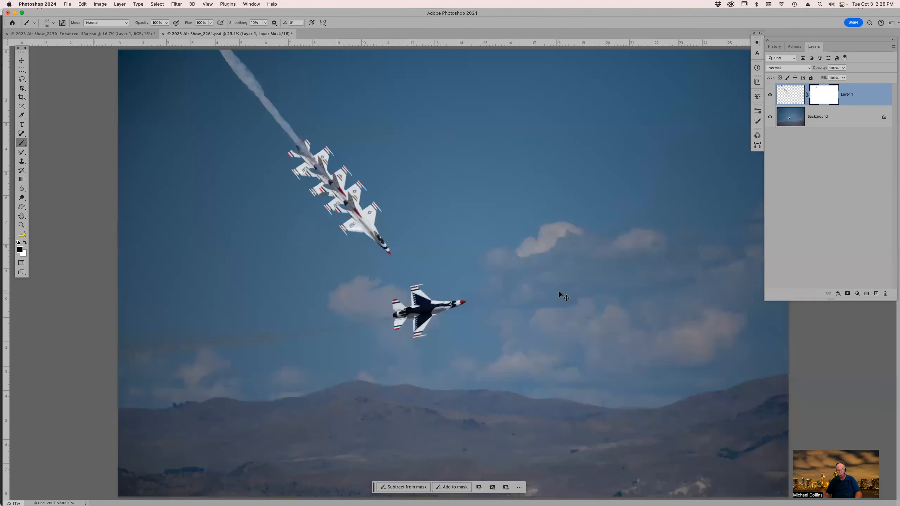